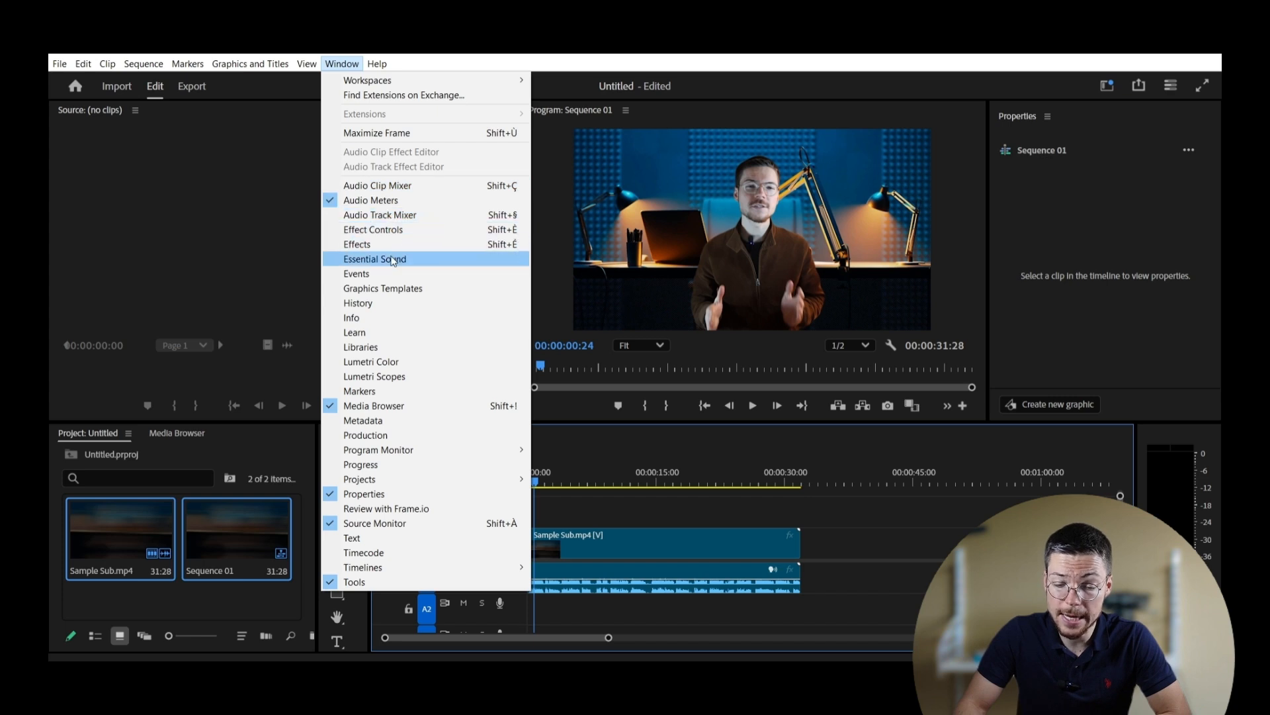
Step: Start creating captions from the transcript using the default Subtitle caption preset
{"action": "left_click", "coordinate": [385, 538]}
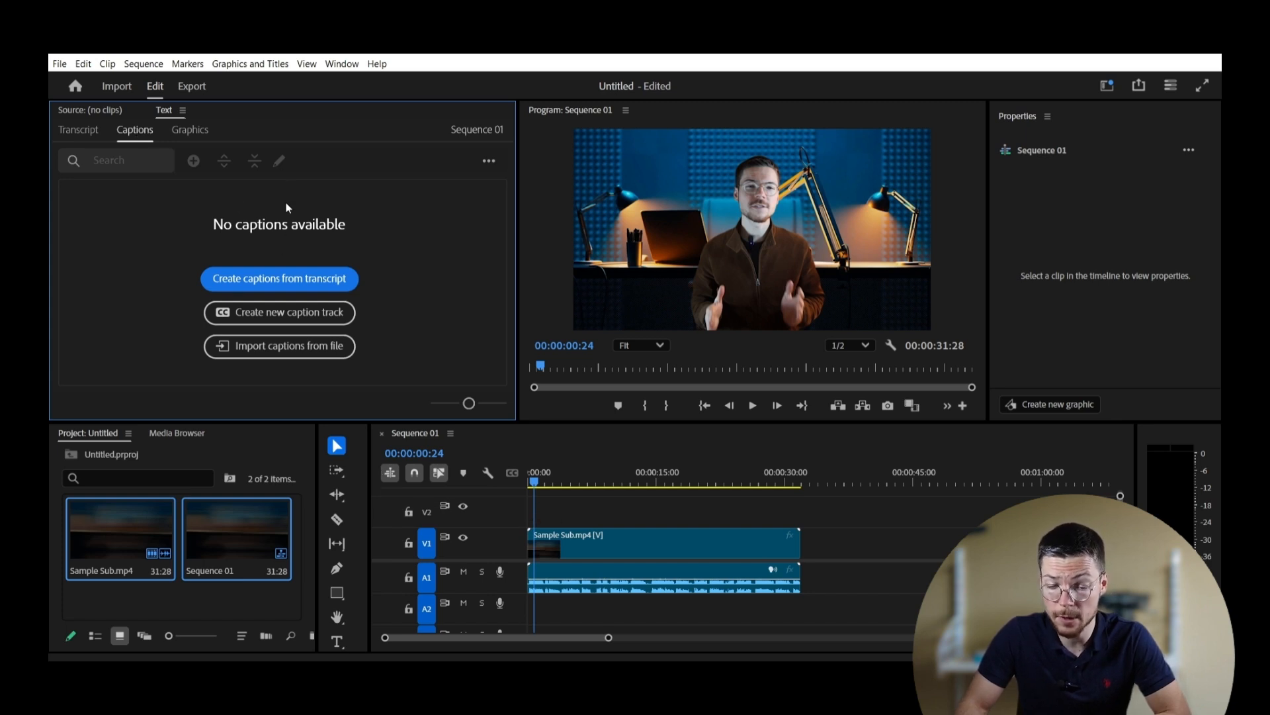
{"action": "left_click", "coordinate": [289, 280]}
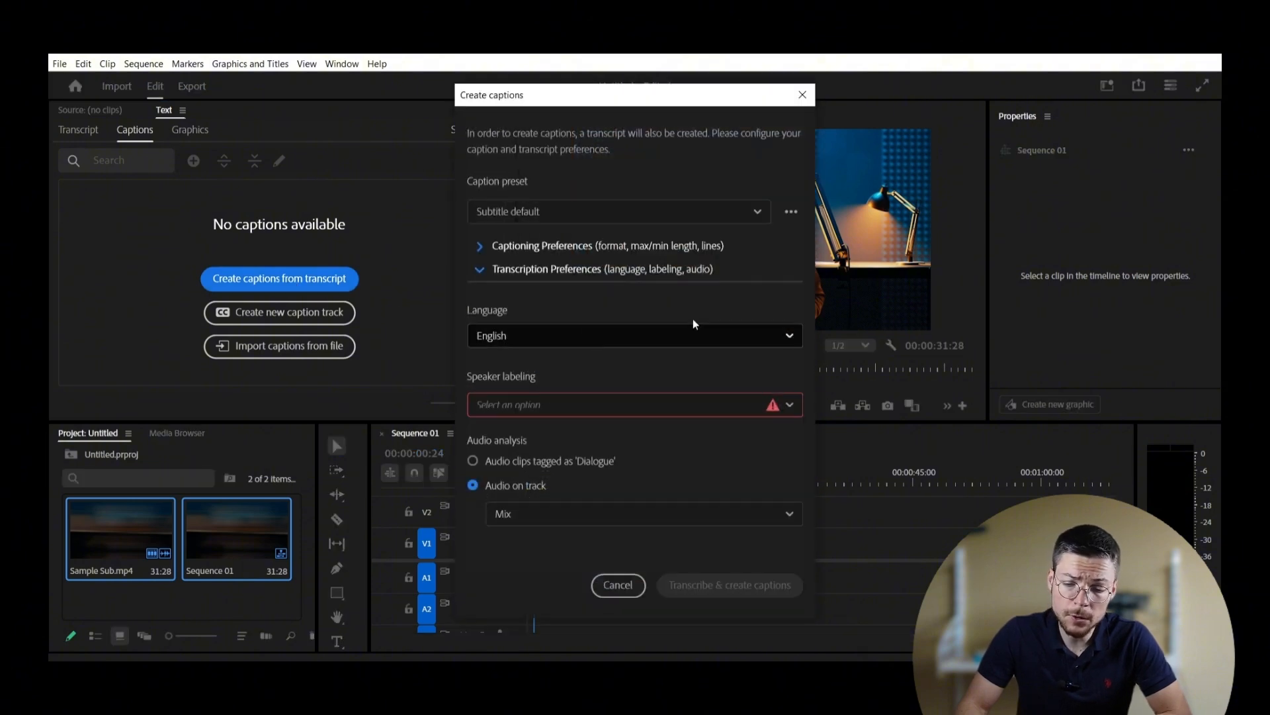
{"action": "left_click", "coordinate": [722, 210]}
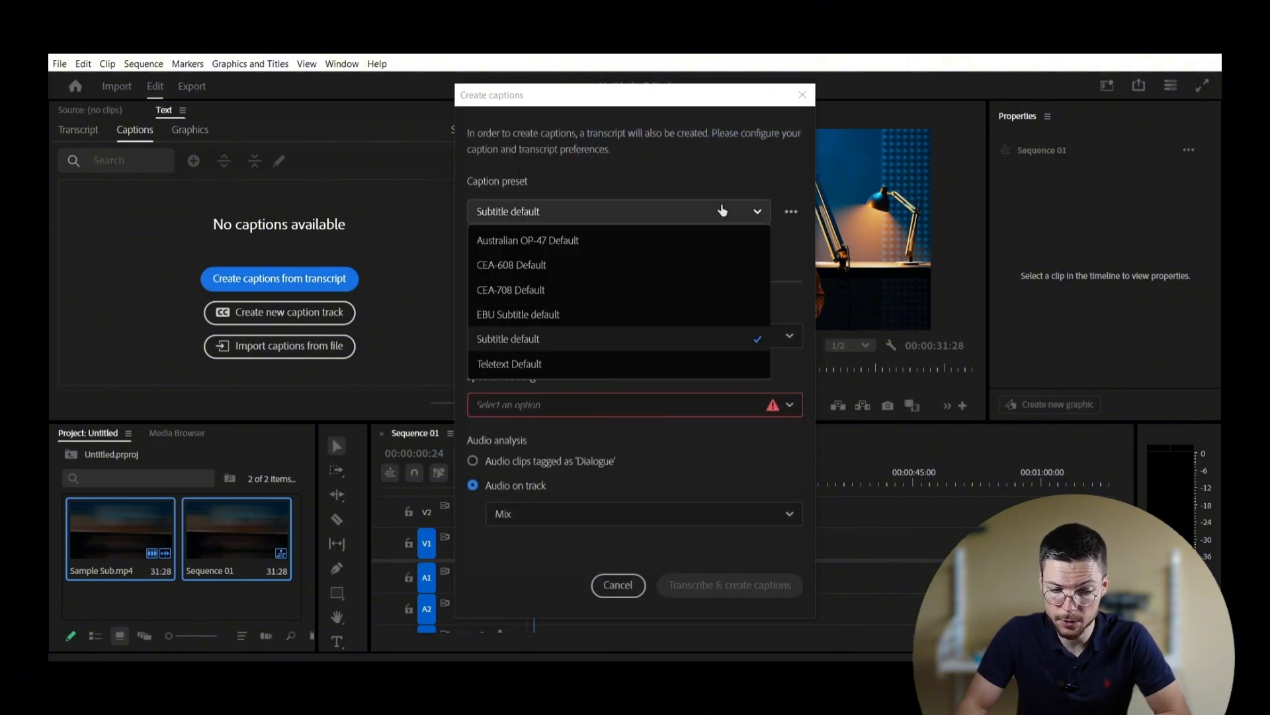
{"action": "left_click", "coordinate": [721, 210]}
{"action": "left_click", "coordinate": [722, 211]}
{"action": "left_click", "coordinate": [722, 210]}
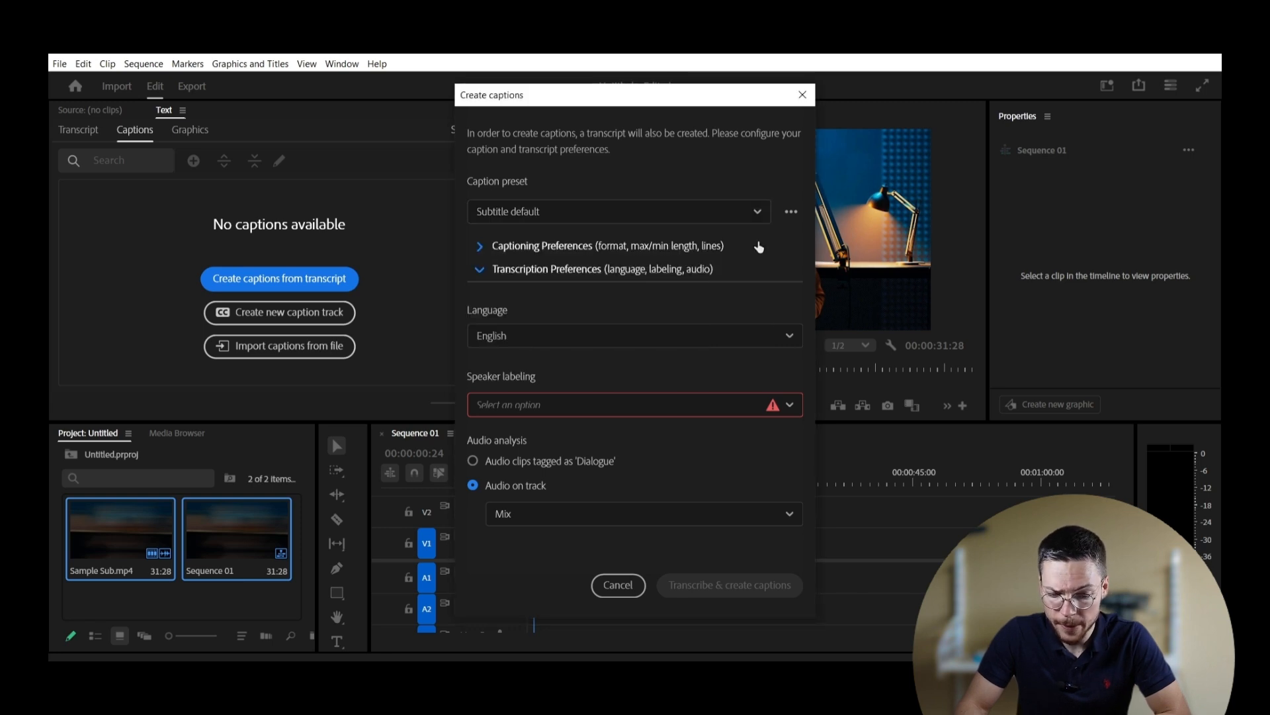
Step: Set speaker labeling to separate speakers and transcribe the audio into English captions
{"action": "left_click", "coordinate": [759, 246]}
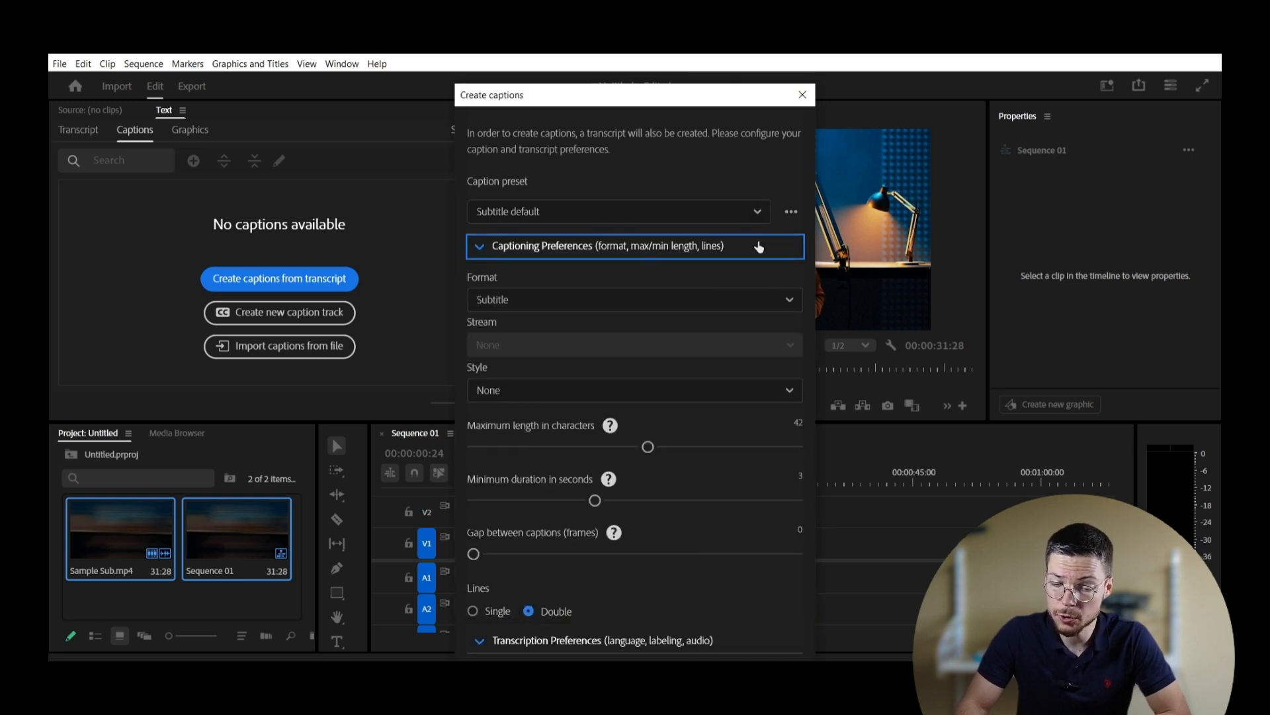
{"action": "left_click", "coordinate": [759, 247]}
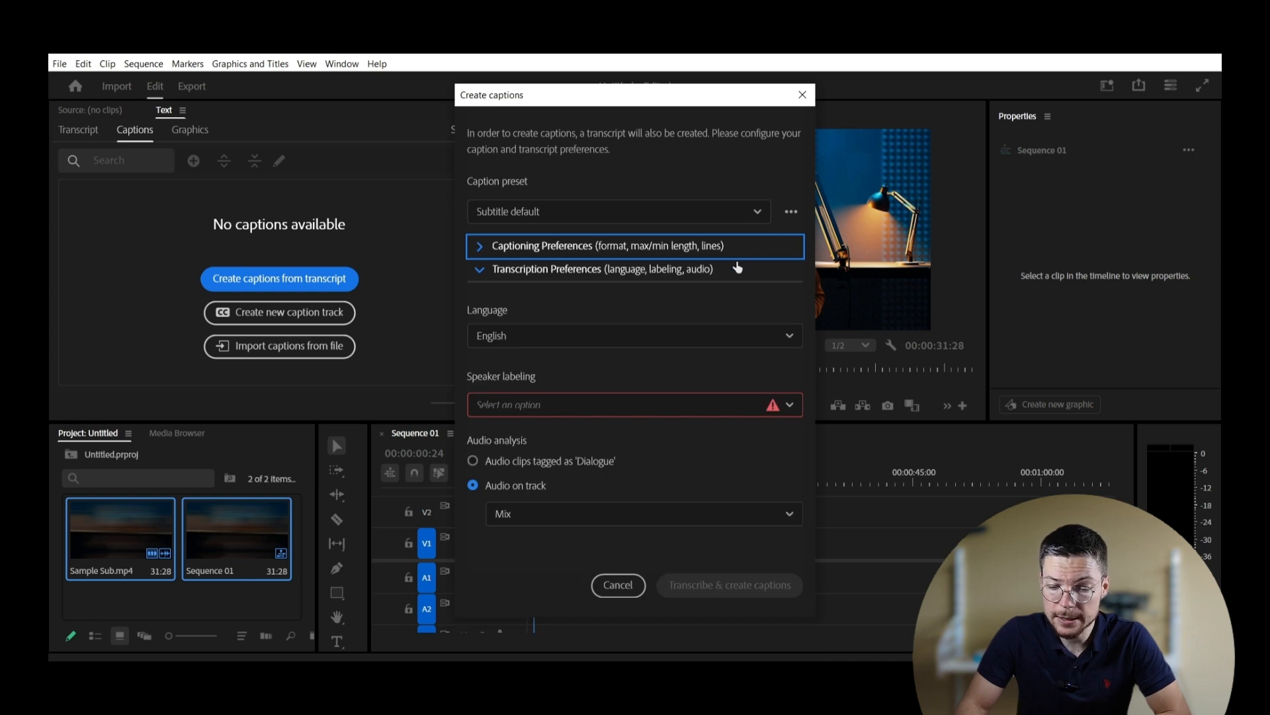
{"action": "left_click", "coordinate": [710, 272]}
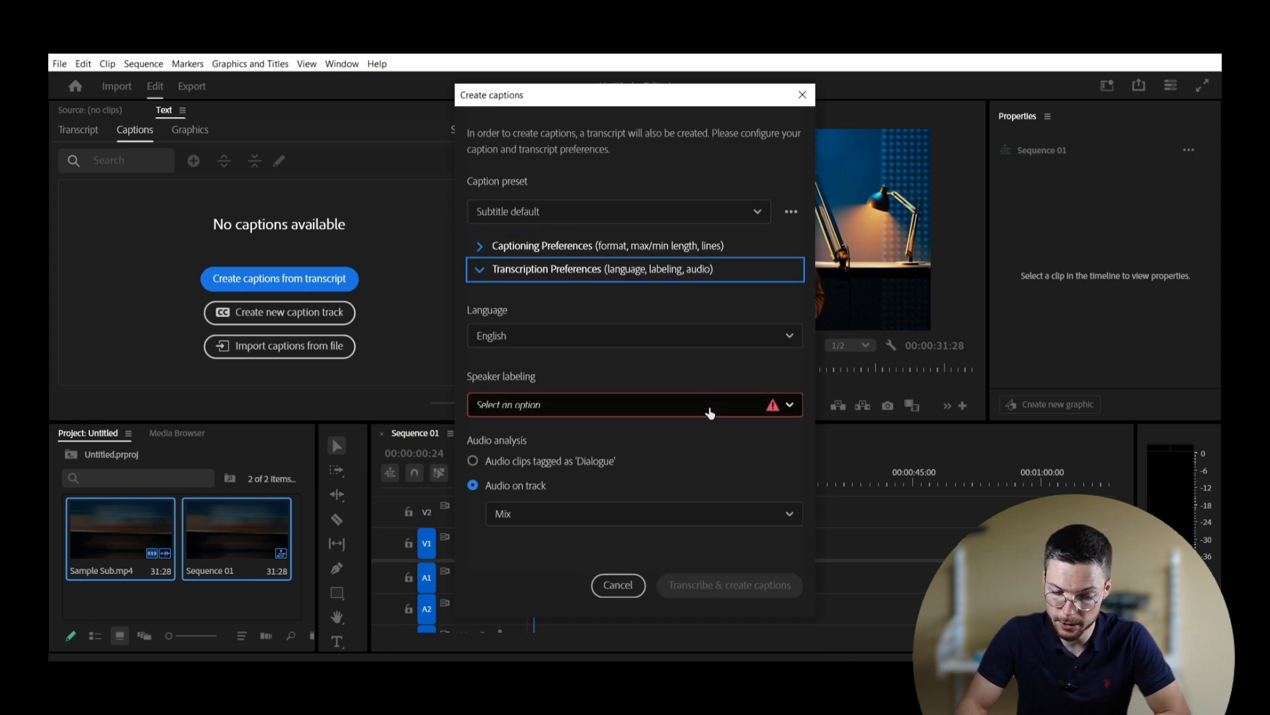
{"action": "left_click", "coordinate": [709, 406]}
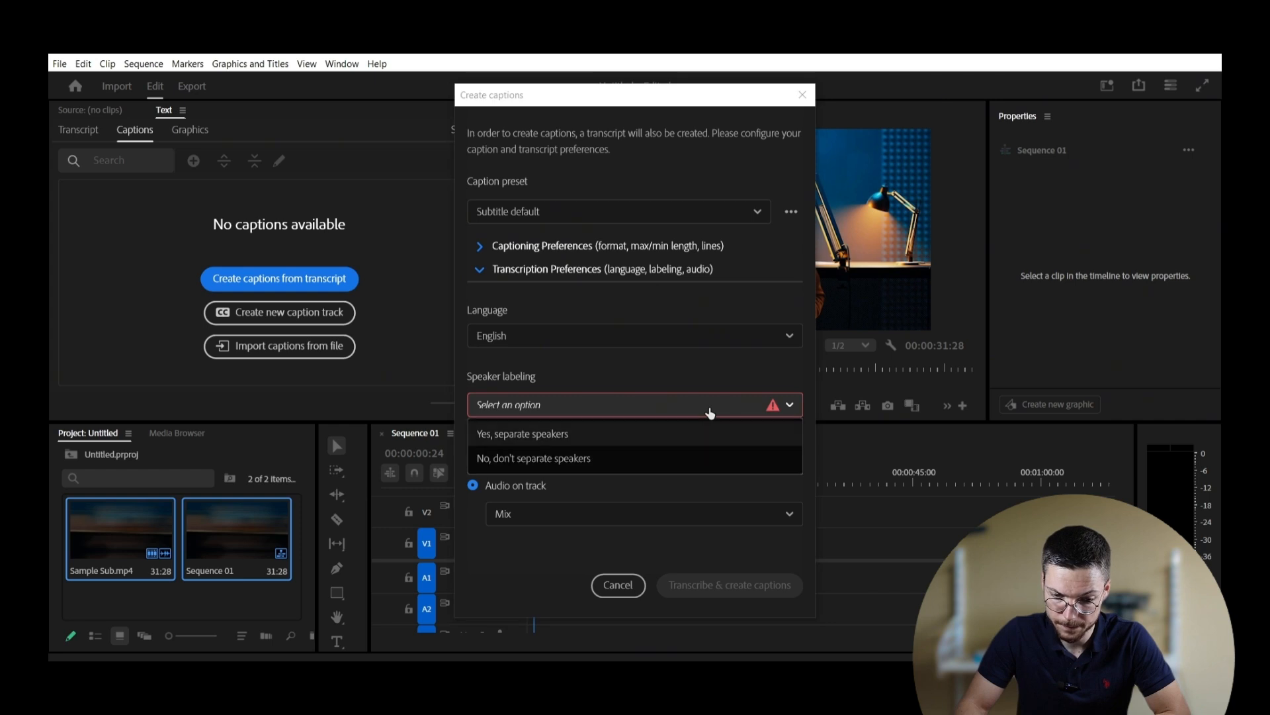
{"action": "left_click", "coordinate": [676, 436]}
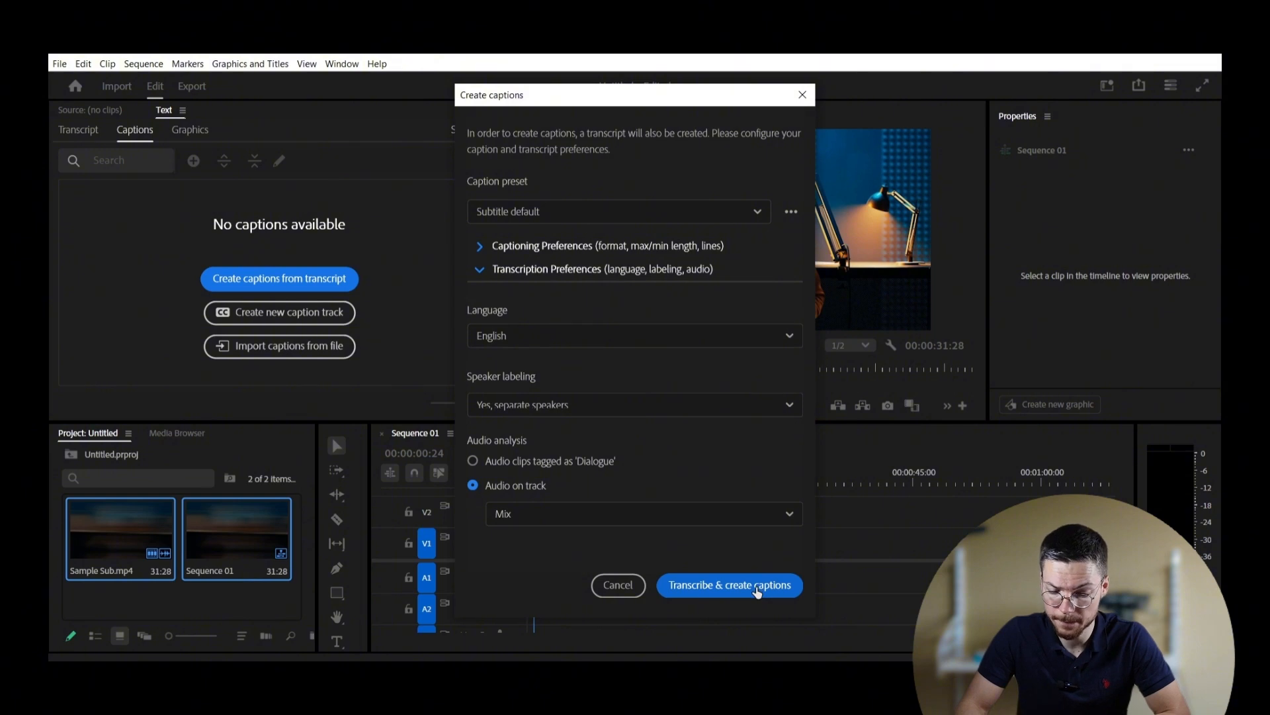
{"action": "left_click", "coordinate": [761, 587]}
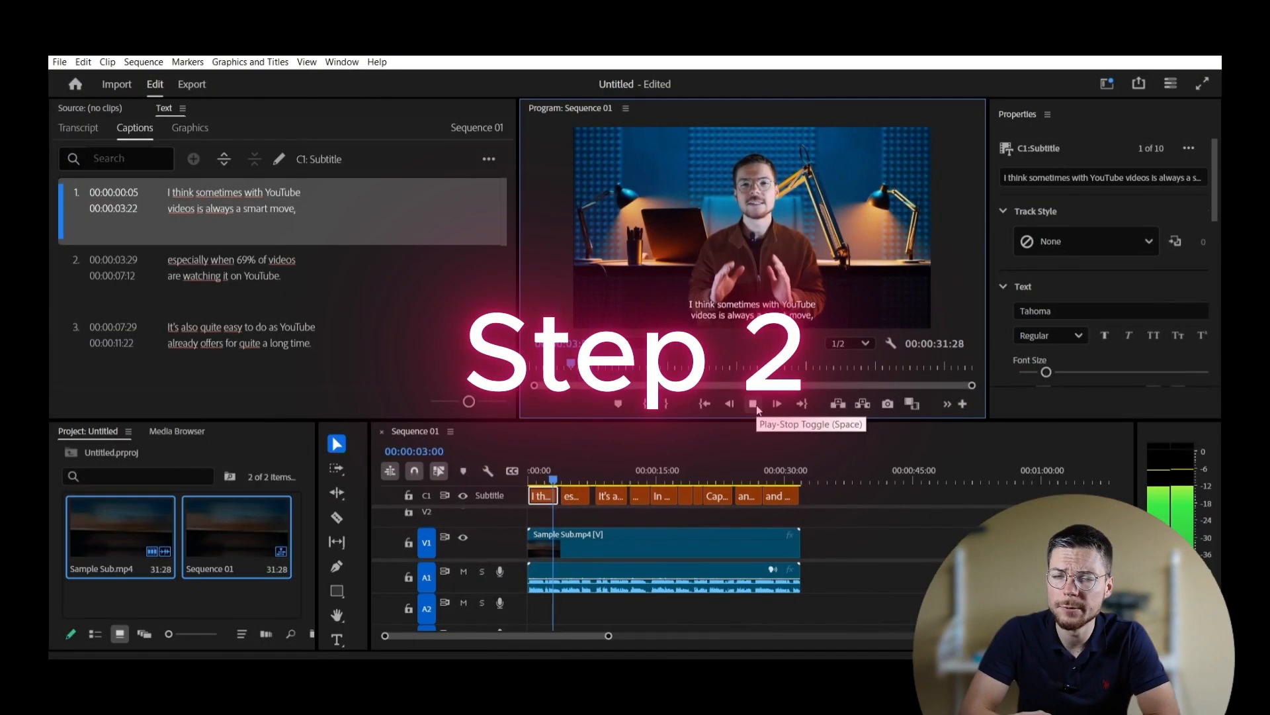
Step: Replace 'I think sometimes with' in the first caption with 'Adding subtitles to your'
{"action": "left_click", "coordinate": [754, 405]}
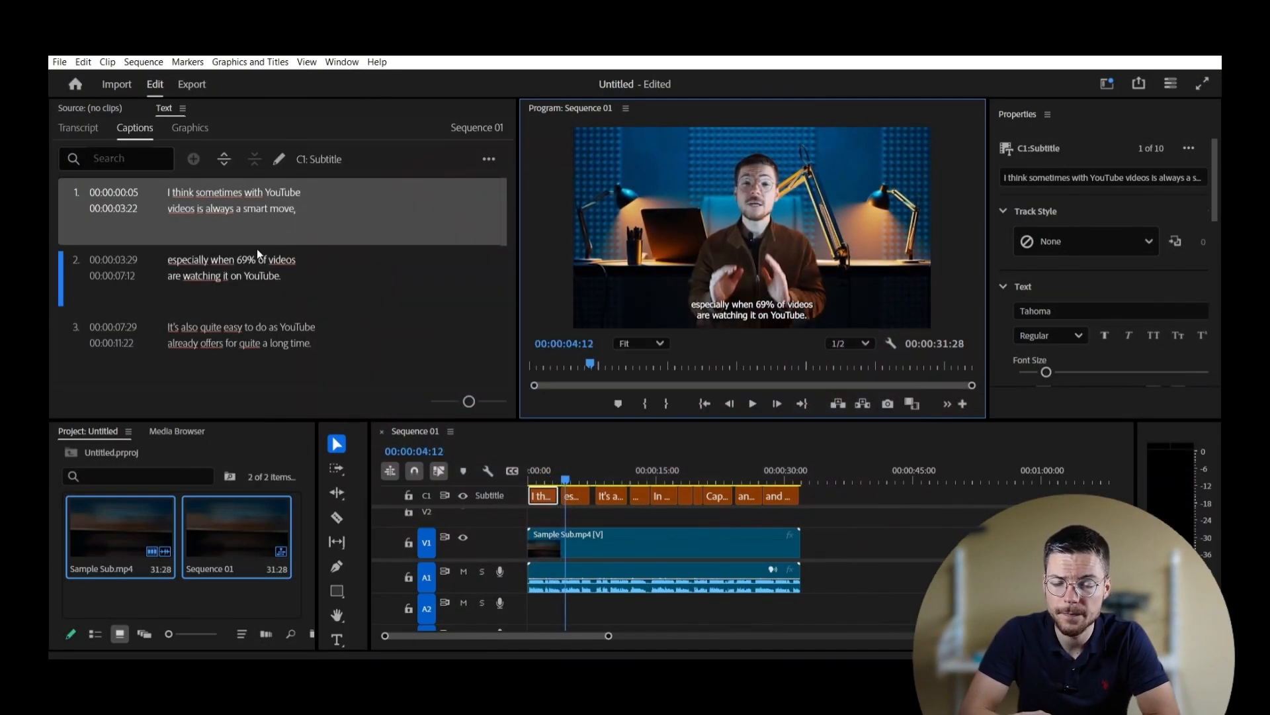
{"action": "double_click", "coordinate": [236, 197]}
{"action": "left_click", "coordinate": [220, 194]}
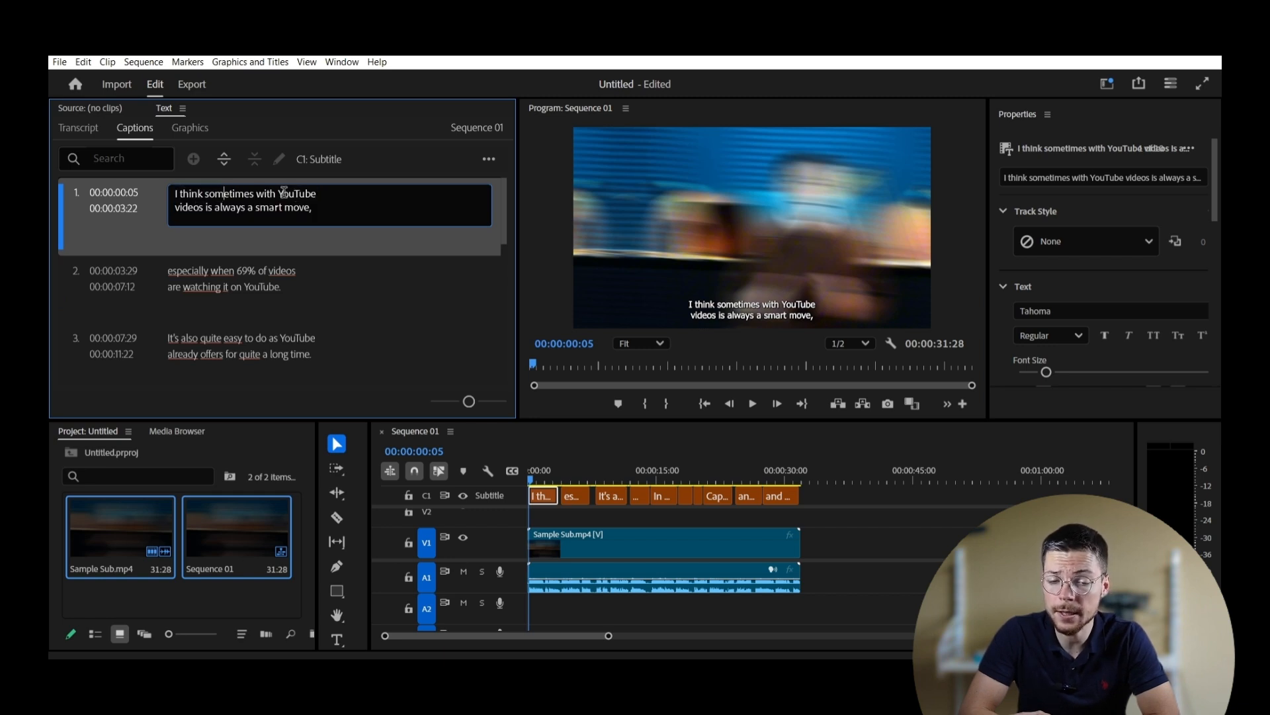
{"action": "left_click_drag", "start_coordinate": [276, 194], "coordinate": [153, 193]}
{"action": "key", "text": "BackSpace"}
{"action": "type", "text": "Adding "}
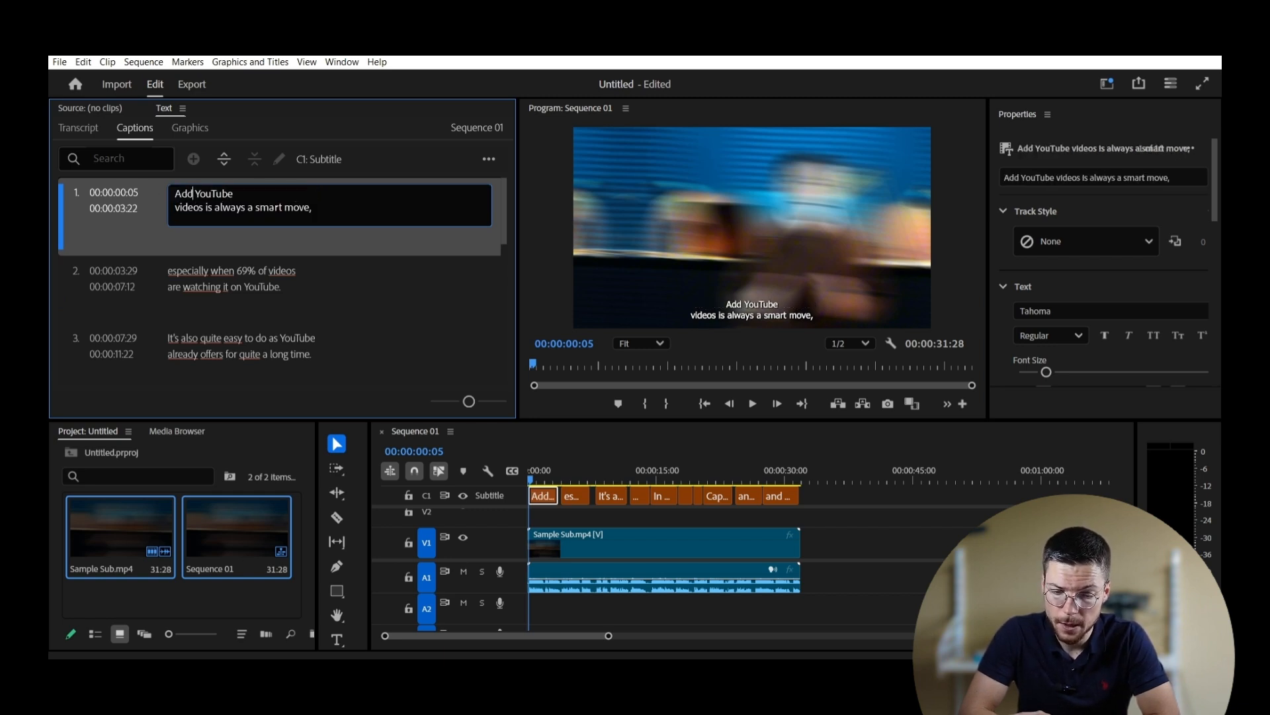
{"action": "type", "text": "subtitl"}
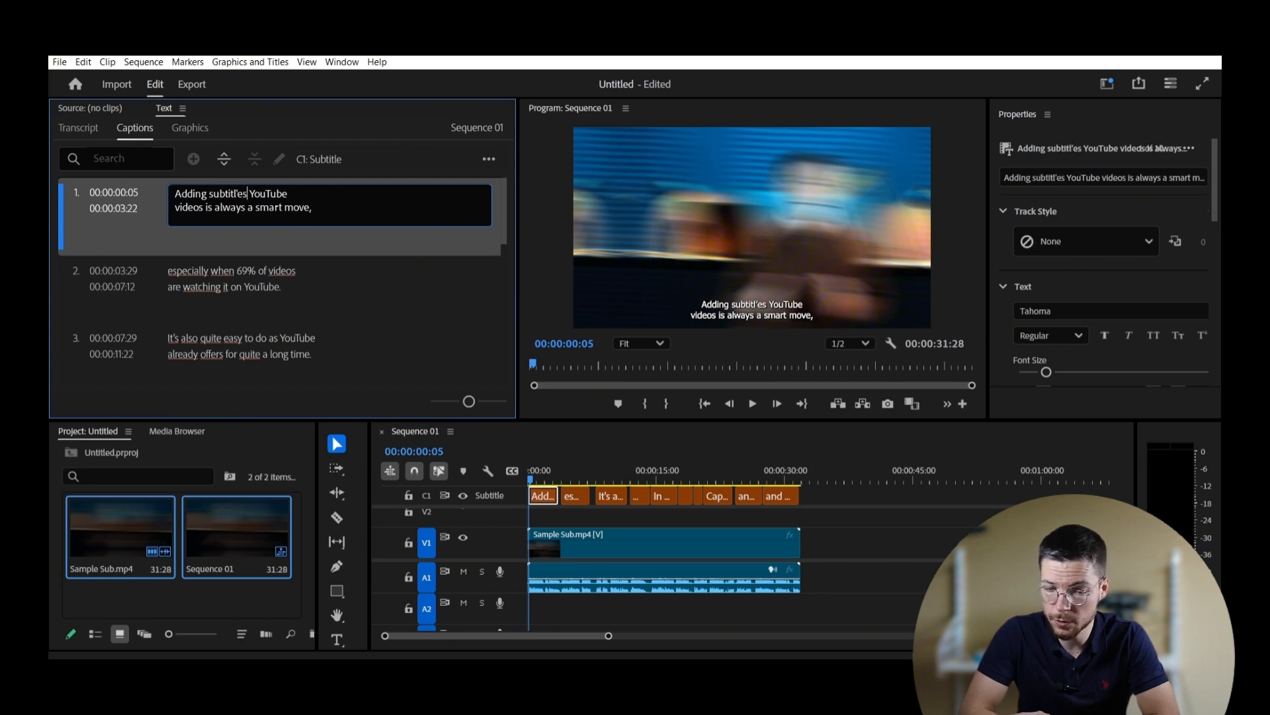
{"action": "type", "text": "es"}
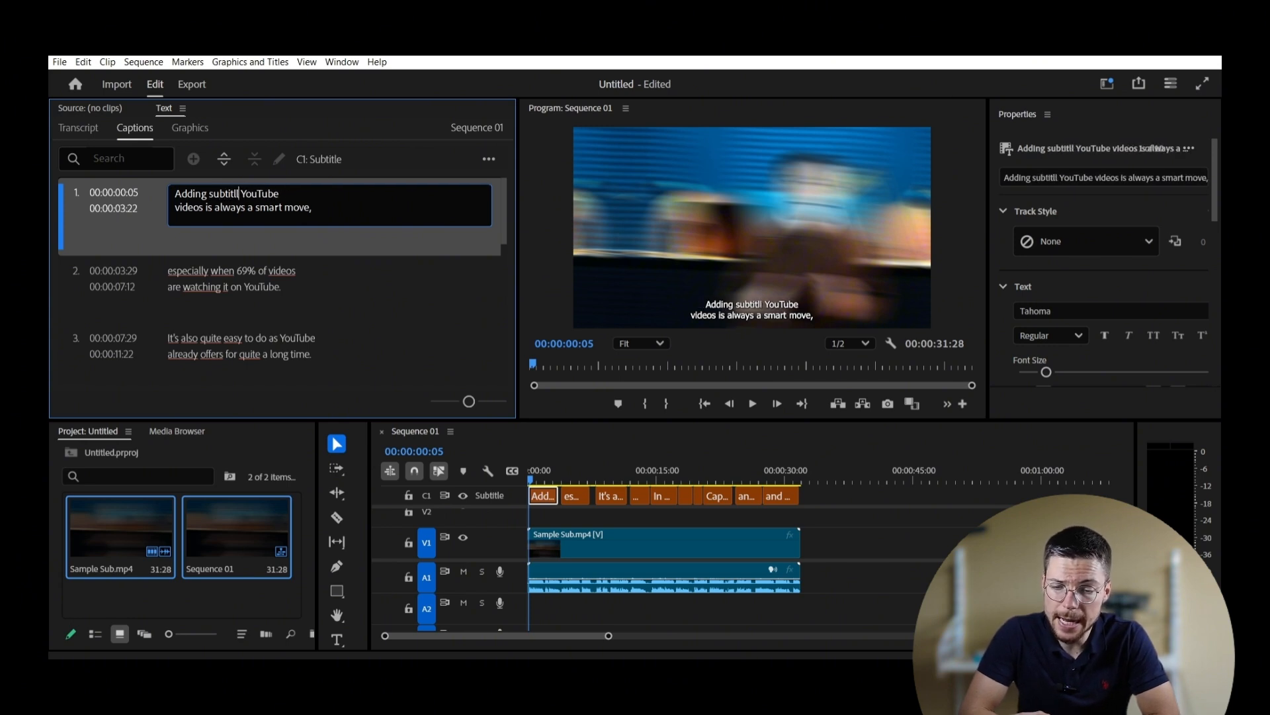
{"action": "type", "text": " to your"}
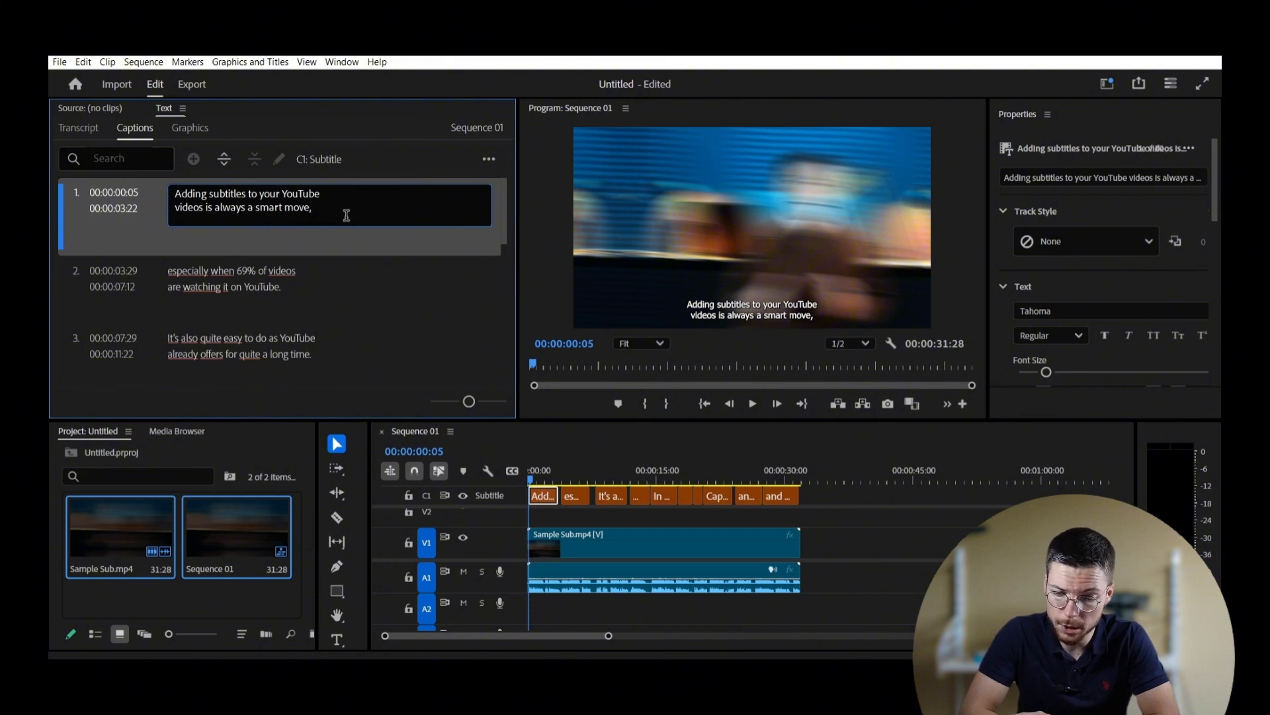
{"action": "left_click", "coordinate": [316, 284]}
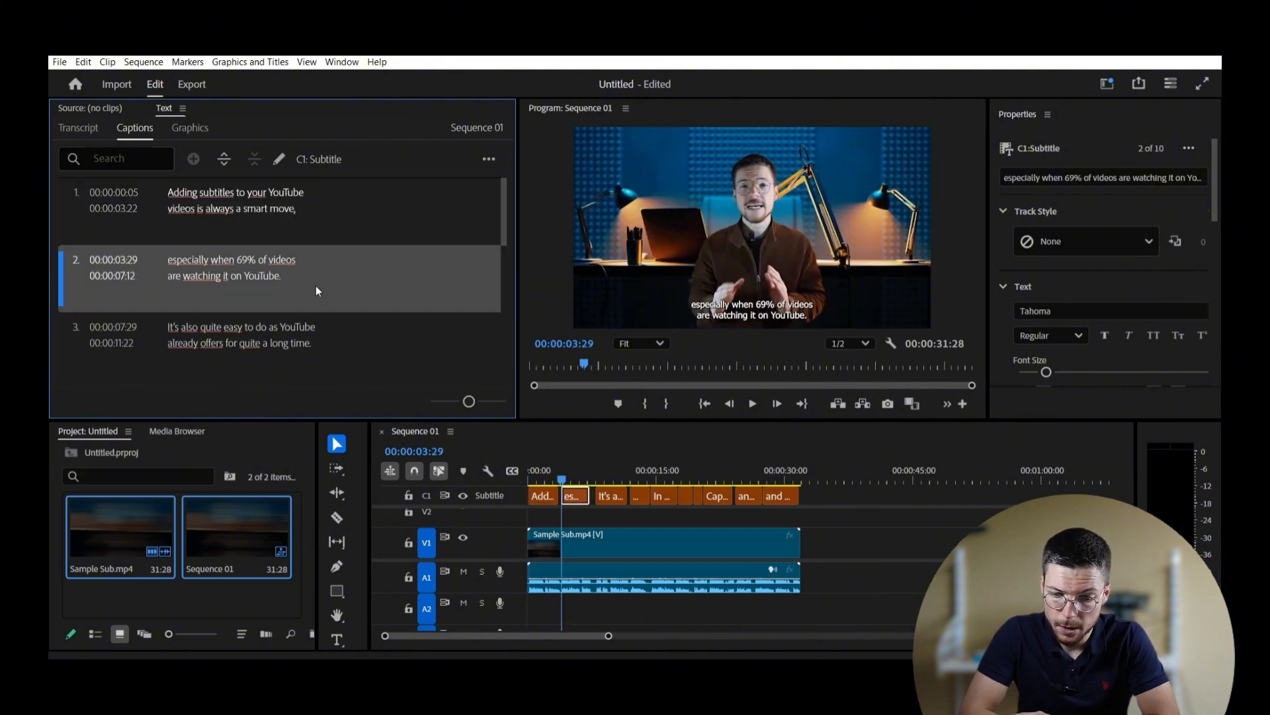
Step: Trim the second caption, ending 'are watched on mute.', so it finishes at 00:00:07:01
{"action": "left_click", "coordinate": [752, 404]}
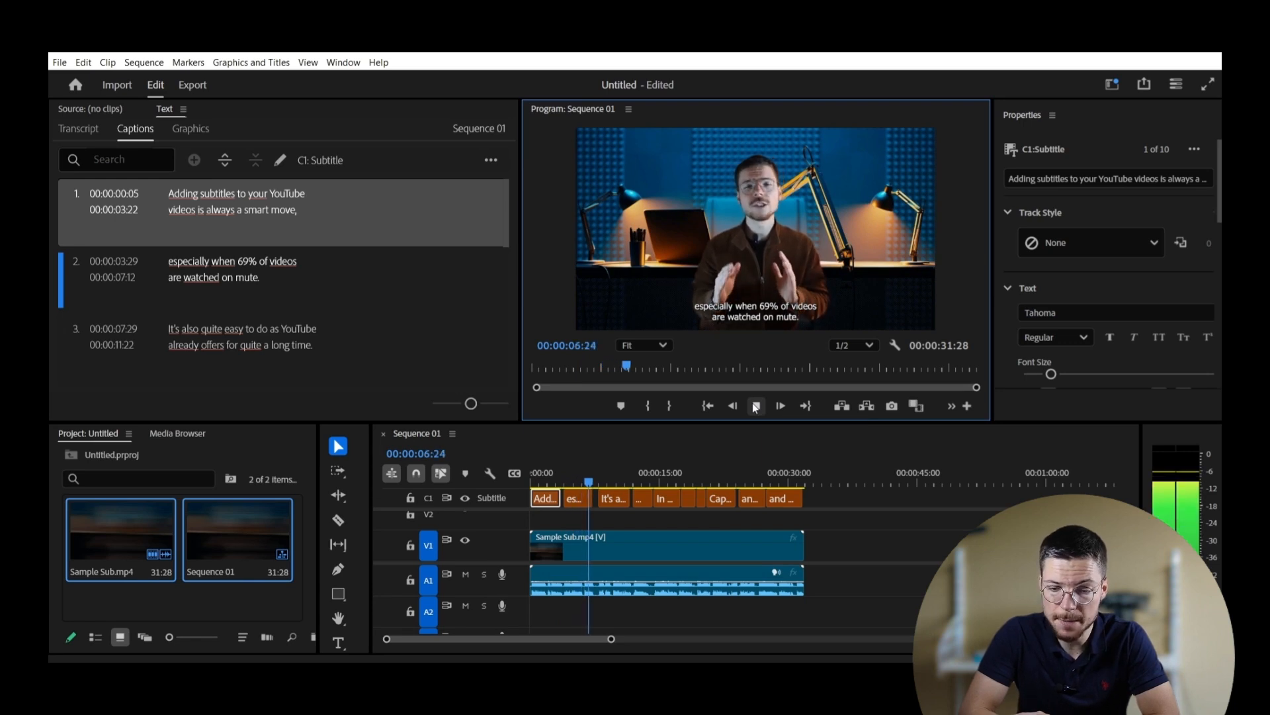
{"action": "left_click", "coordinate": [756, 406]}
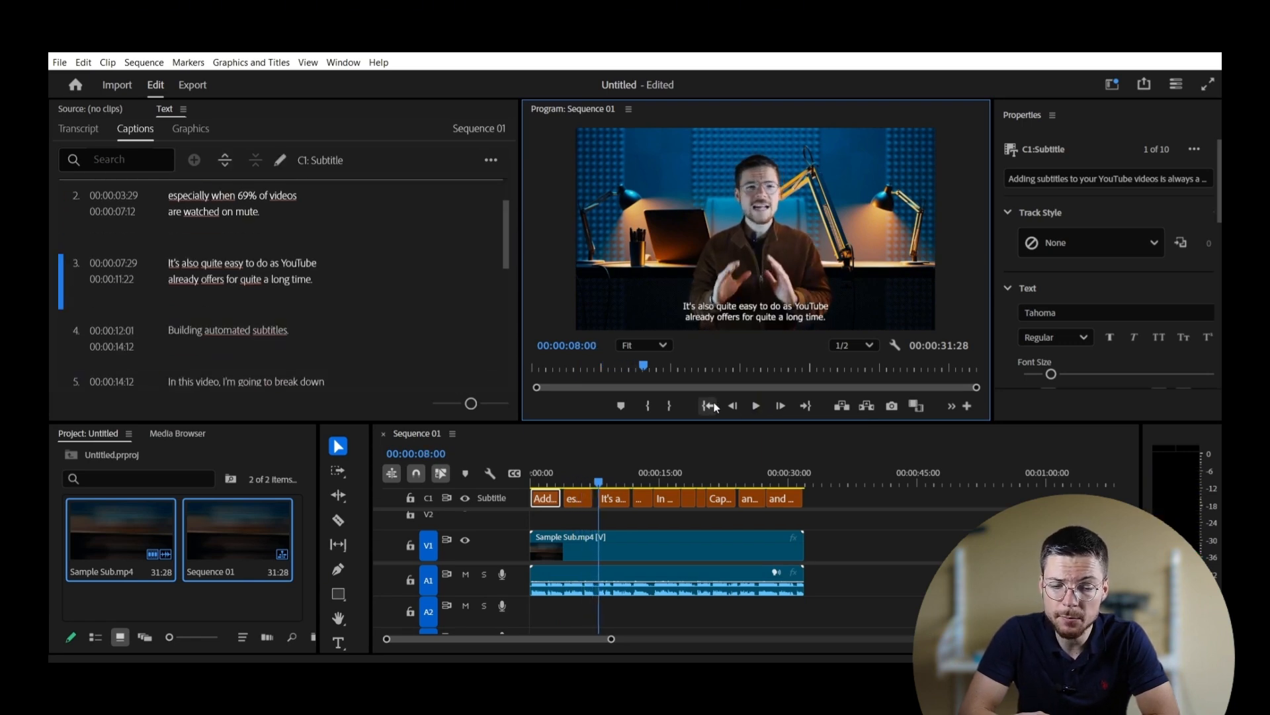
{"action": "left_click", "coordinate": [585, 499]}
{"action": "left_click_drag", "start_coordinate": [591, 500], "coordinate": [592, 503]}
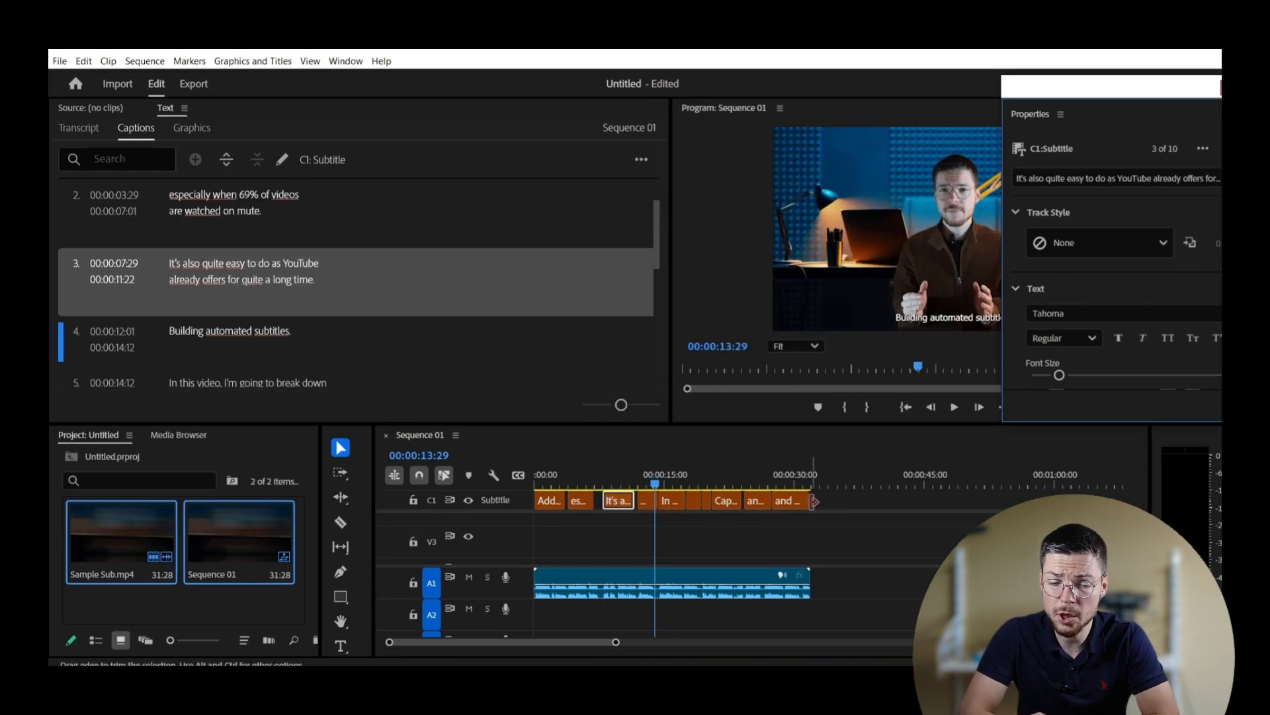
{"action": "left_click_drag", "start_coordinate": [854, 493], "coordinate": [539, 503]}
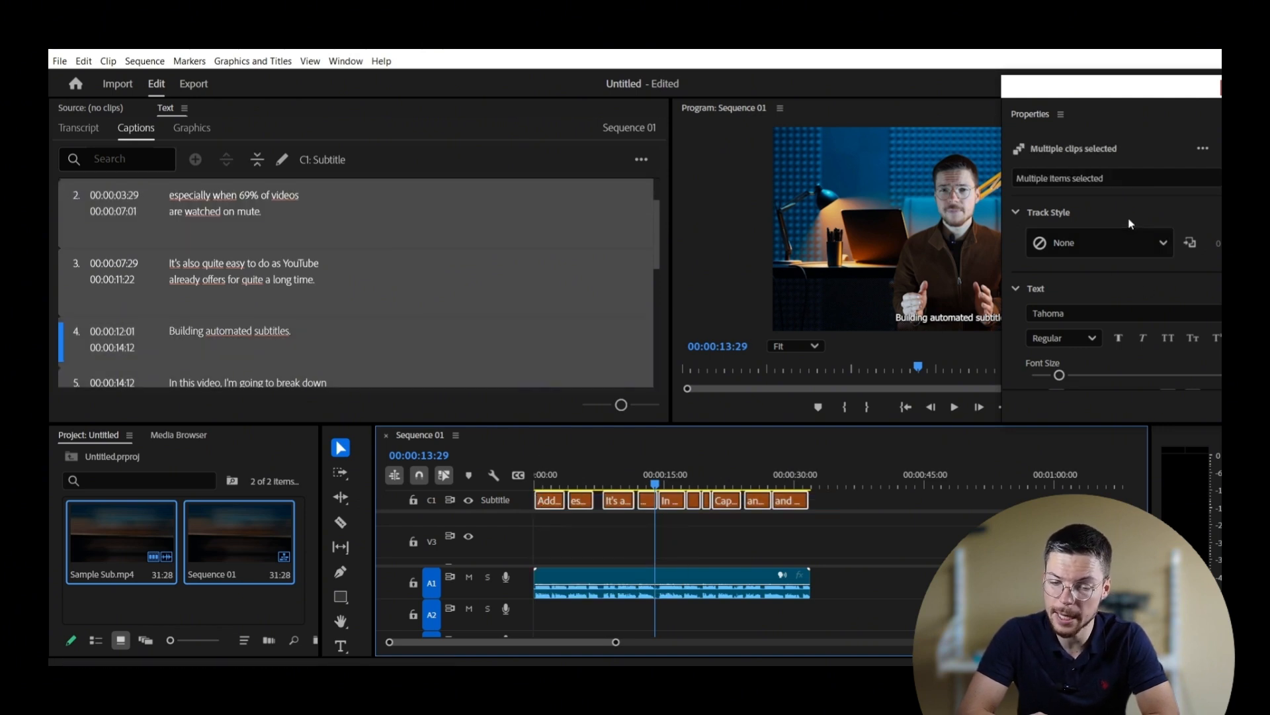
Step: Set the caption font to Times New Roman with a yellow F5FF00 fill
{"action": "scroll", "coordinate": [1130, 224], "scroll_direction": "down", "scroll_amount": 4}
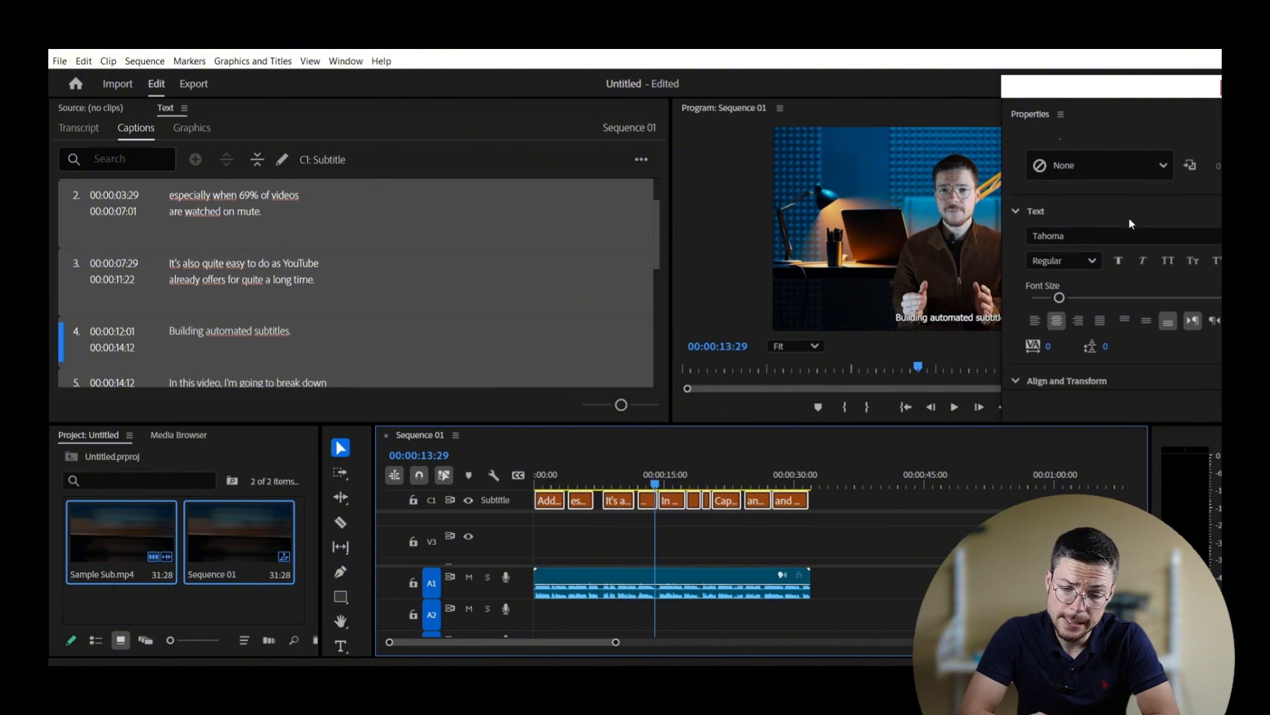
{"action": "left_click", "coordinate": [1086, 190]}
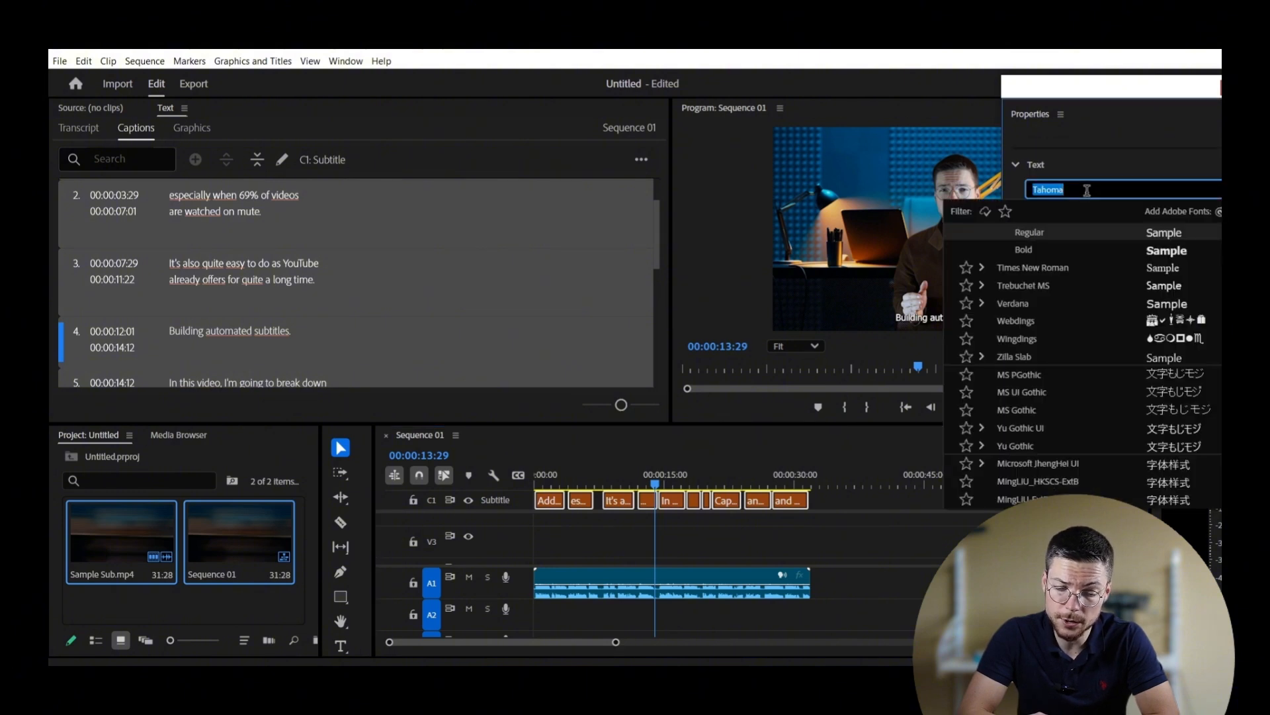
{"action": "left_click", "coordinate": [1048, 268]}
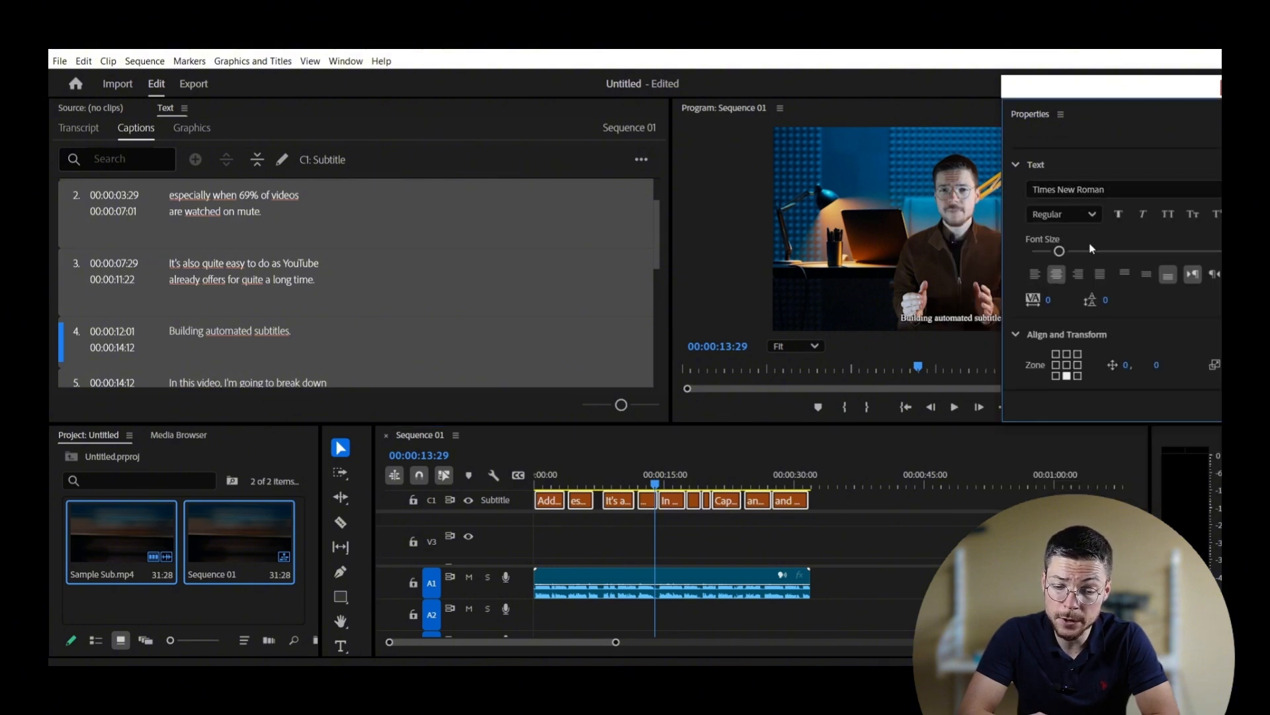
{"action": "scroll", "coordinate": [1122, 240], "scroll_direction": "down", "scroll_amount": 1}
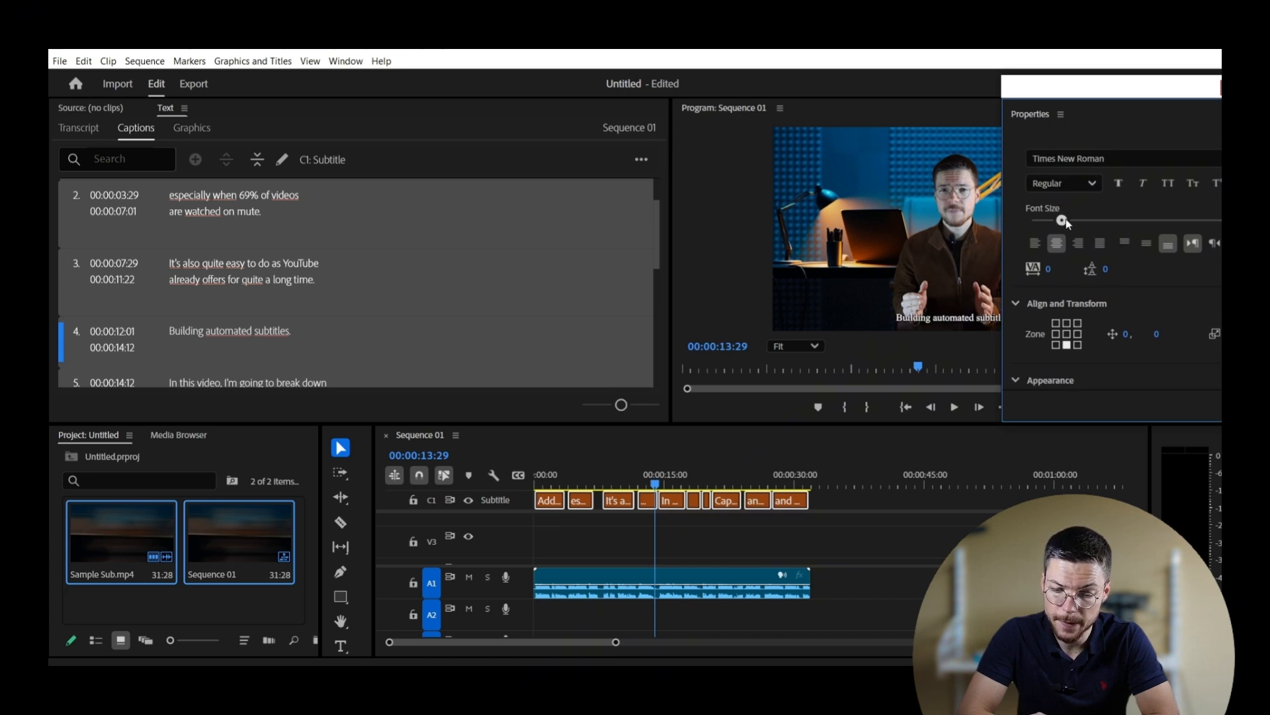
{"action": "scroll", "coordinate": [1106, 257], "scroll_direction": "down", "scroll_amount": 3}
{"action": "scroll", "coordinate": [1098, 247], "scroll_direction": "down", "scroll_amount": 3}
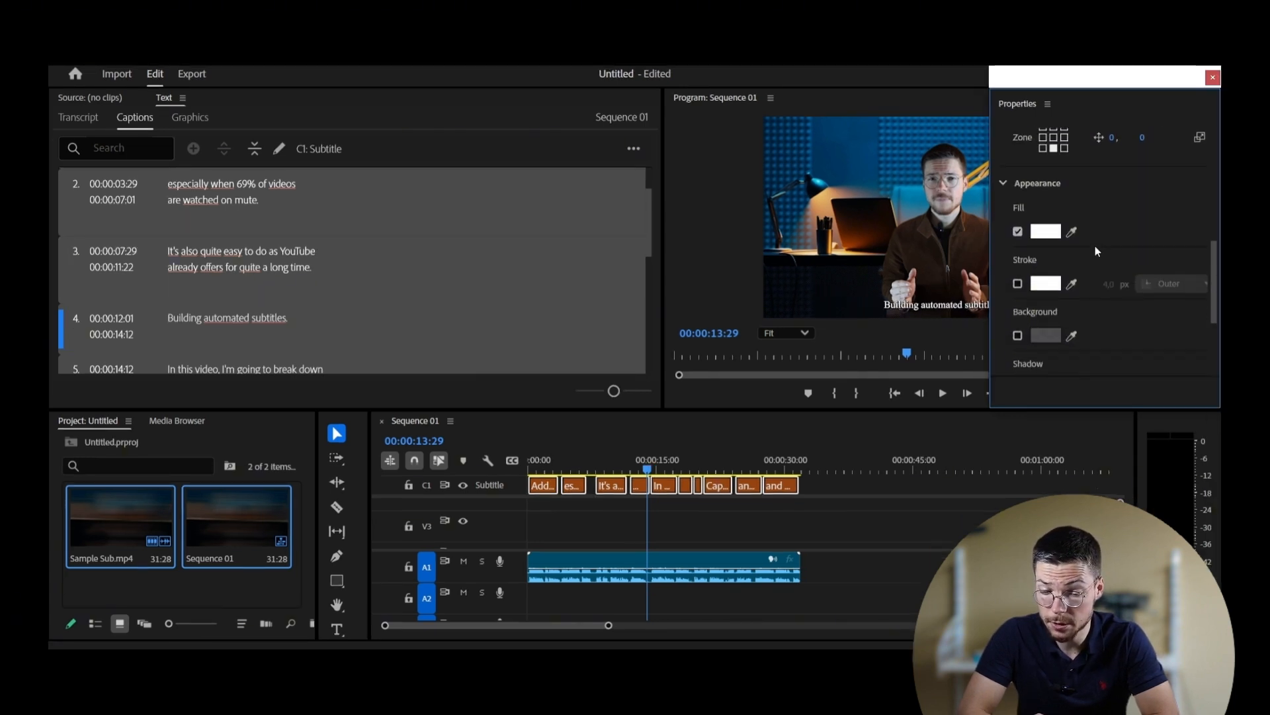
{"action": "left_click", "coordinate": [1045, 228]}
{"action": "left_click", "coordinate": [785, 436]}
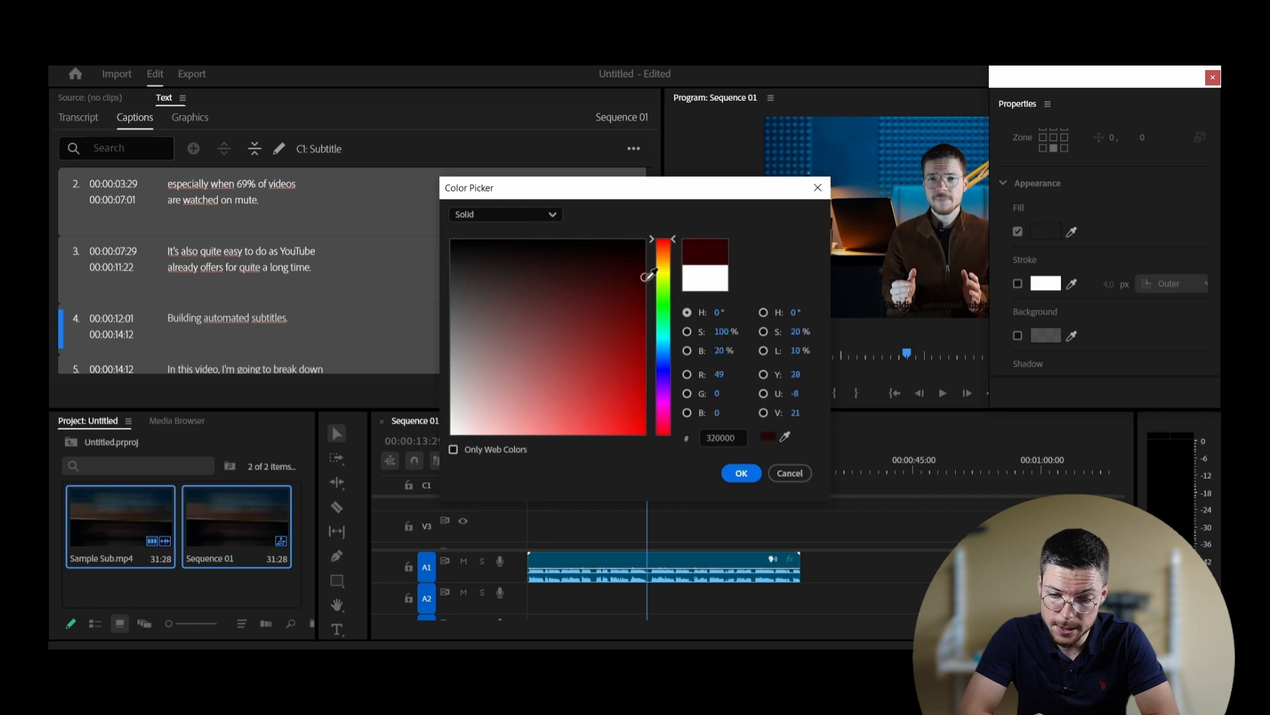
{"action": "left_click", "coordinate": [658, 282]}
{"action": "left_click", "coordinate": [785, 437]}
{"action": "left_click", "coordinate": [663, 274]}
{"action": "key", "text": "Return"}
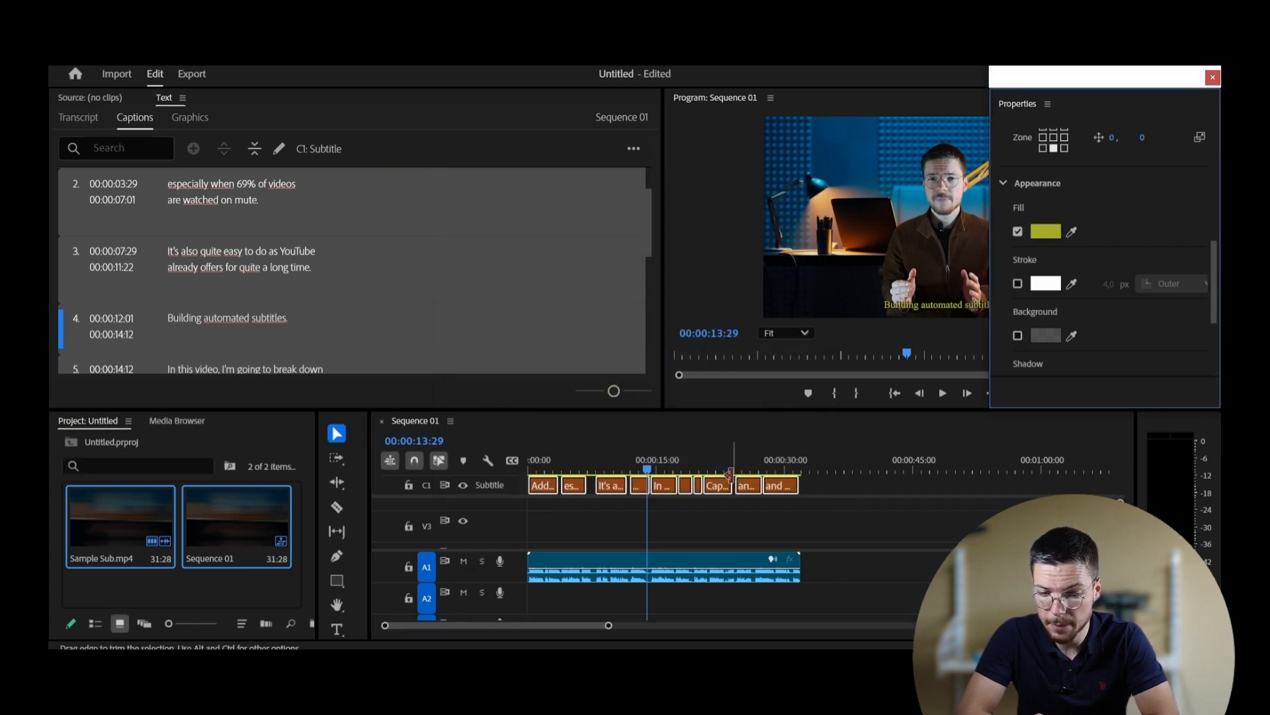
Step: Turn on a near-black 030603 background behind the captions
{"action": "scroll", "coordinate": [1135, 296], "scroll_direction": "down", "scroll_amount": 5}
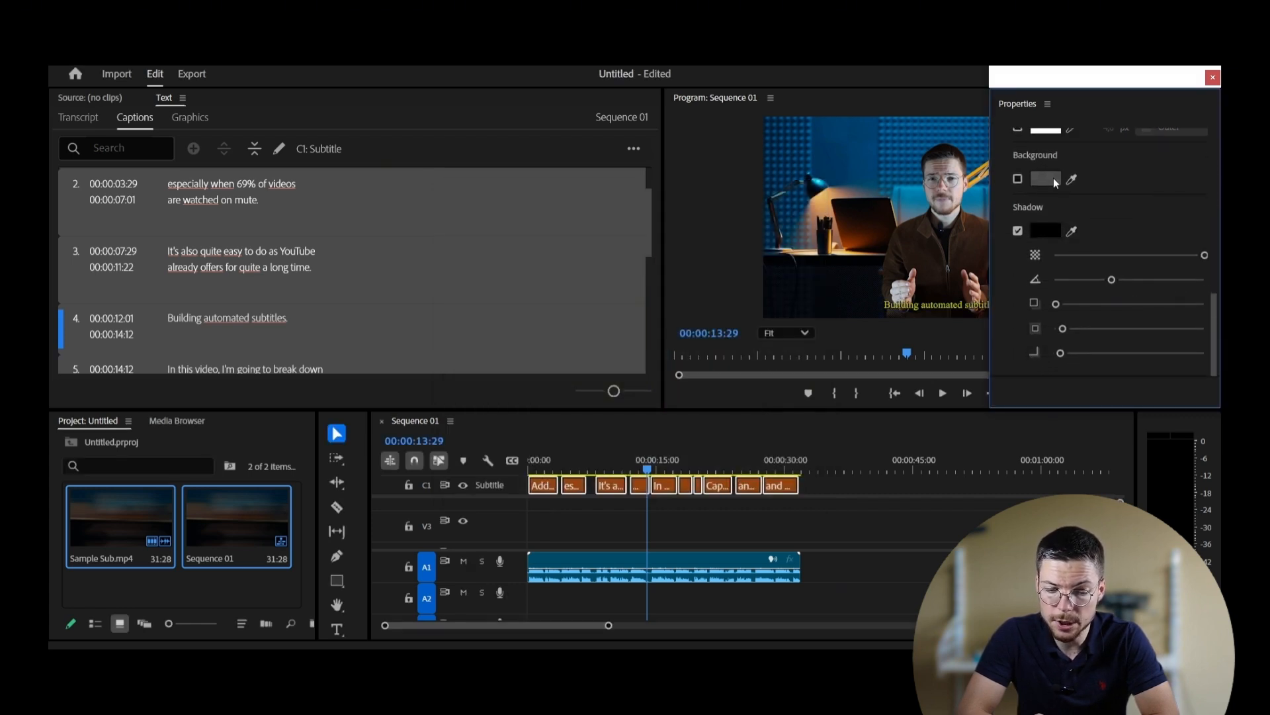
{"action": "left_click", "coordinate": [1051, 182]}
{"action": "left_click", "coordinate": [609, 268]}
{"action": "left_click", "coordinate": [664, 297]}
{"action": "left_click", "coordinate": [548, 237]}
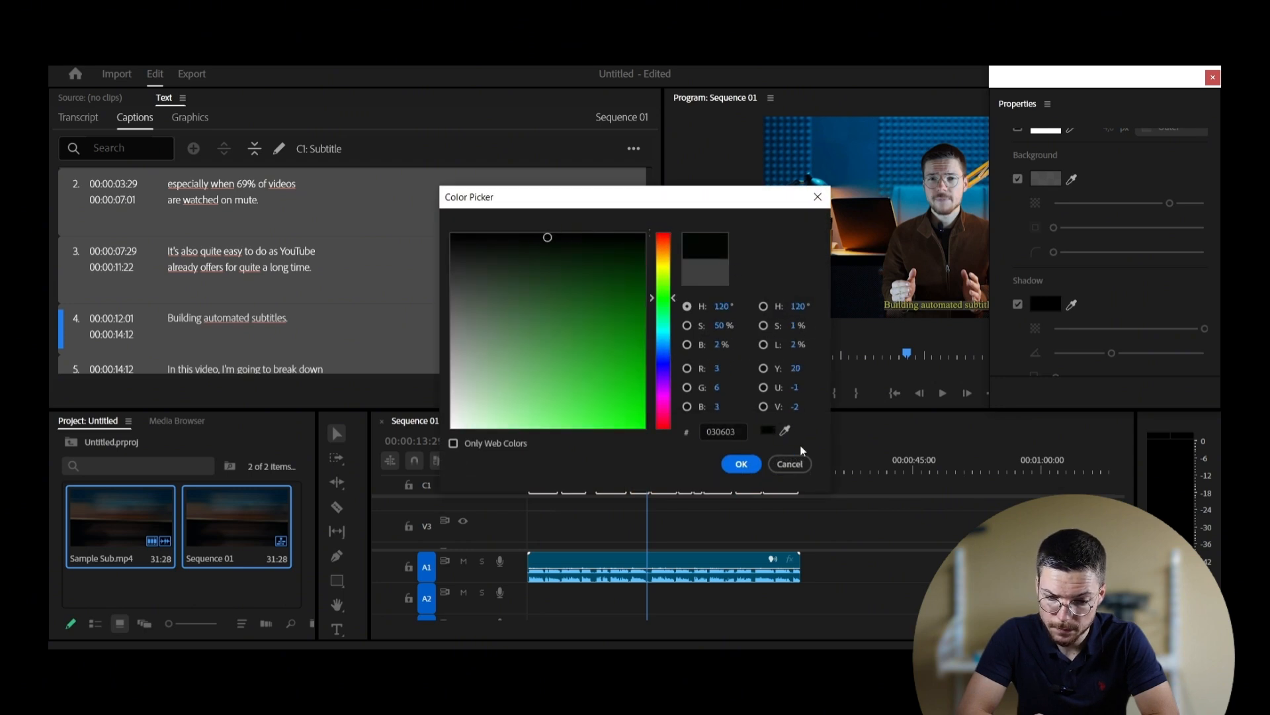
{"action": "left_click", "coordinate": [798, 461]}
{"action": "scroll", "coordinate": [1110, 299], "scroll_direction": "down", "scroll_amount": 3}
{"action": "scroll", "coordinate": [1110, 300], "scroll_direction": "up", "scroll_amount": 8}
Step: Close the caption properties window and play the sequence from the start
{"action": "left_click", "coordinate": [1213, 78]}
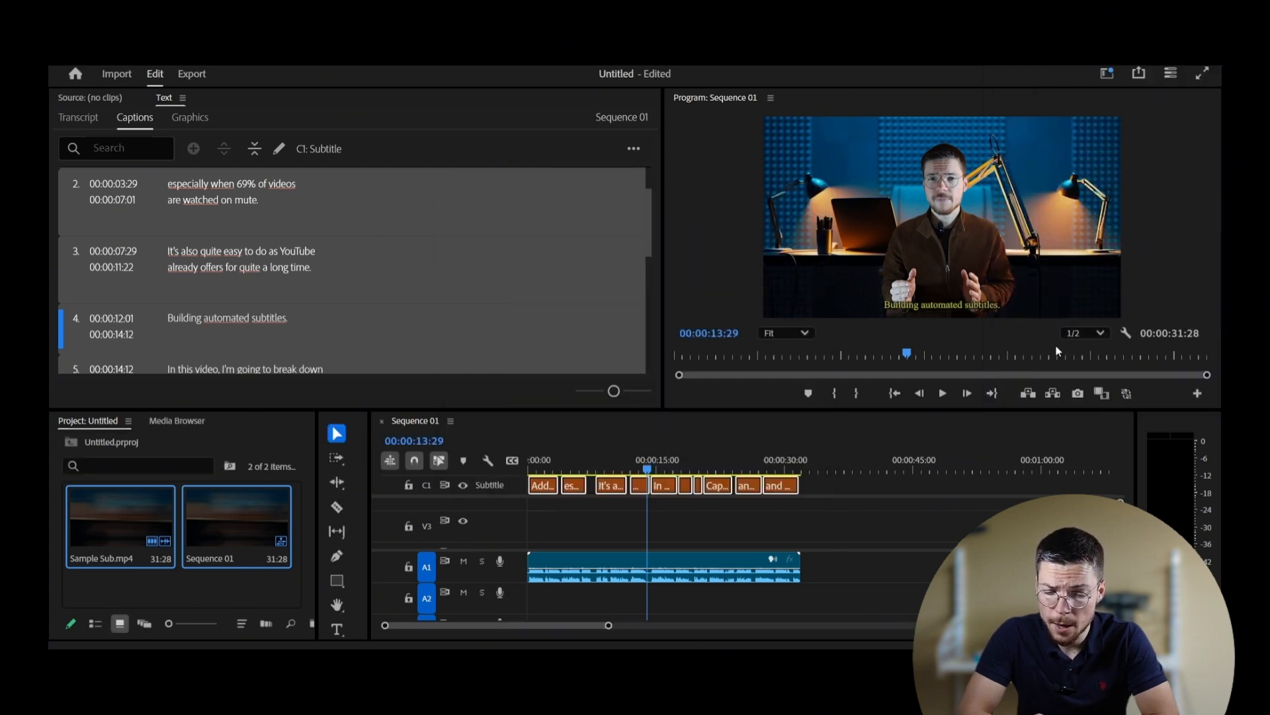
{"action": "key", "text": "Home"}
{"action": "left_click", "coordinate": [944, 394]}
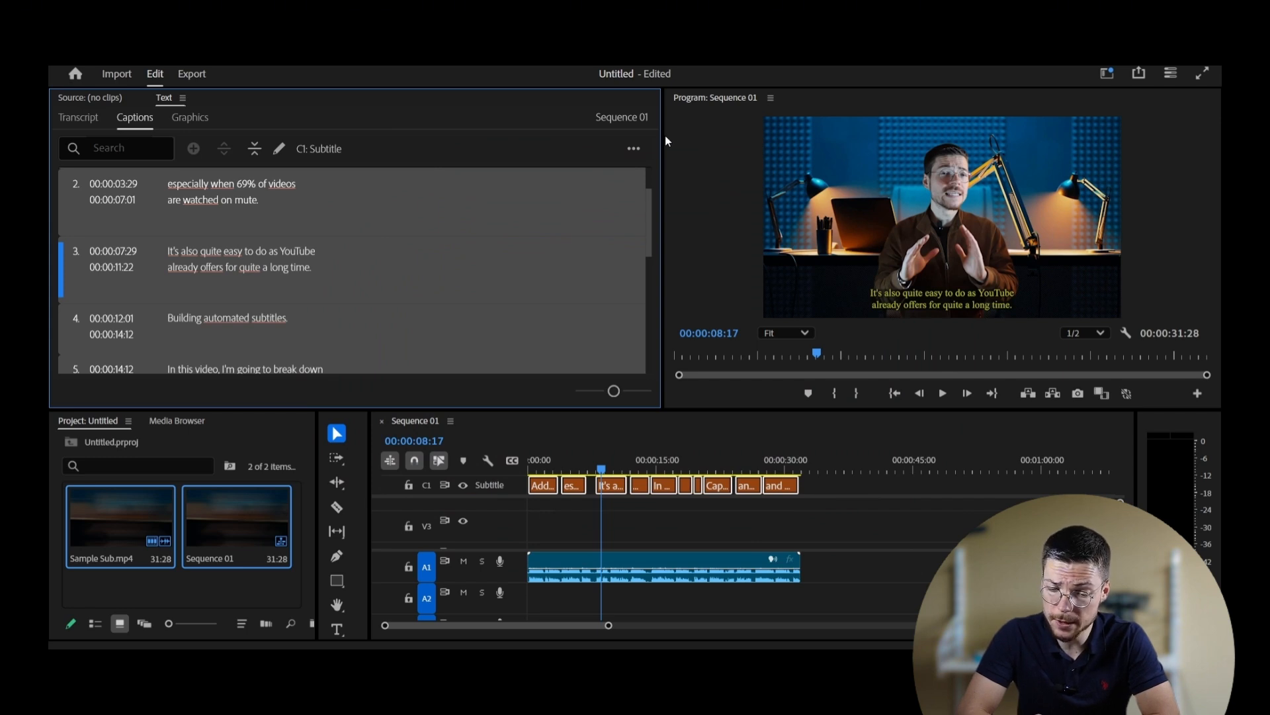
Step: In the export settings, set the caption export option to Burn Captions Into Video
{"action": "left_click", "coordinate": [192, 75]}
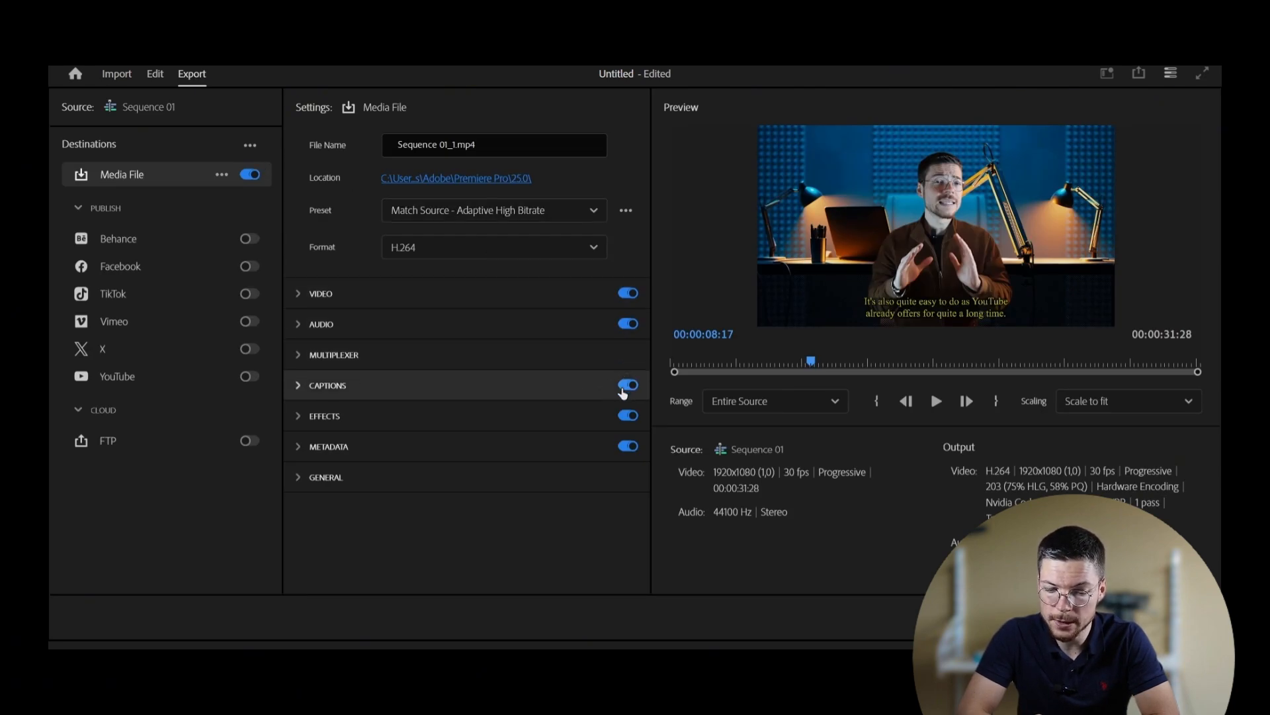
{"action": "left_click", "coordinate": [356, 394]}
{"action": "scroll", "coordinate": [521, 369], "scroll_direction": "down", "scroll_amount": 1}
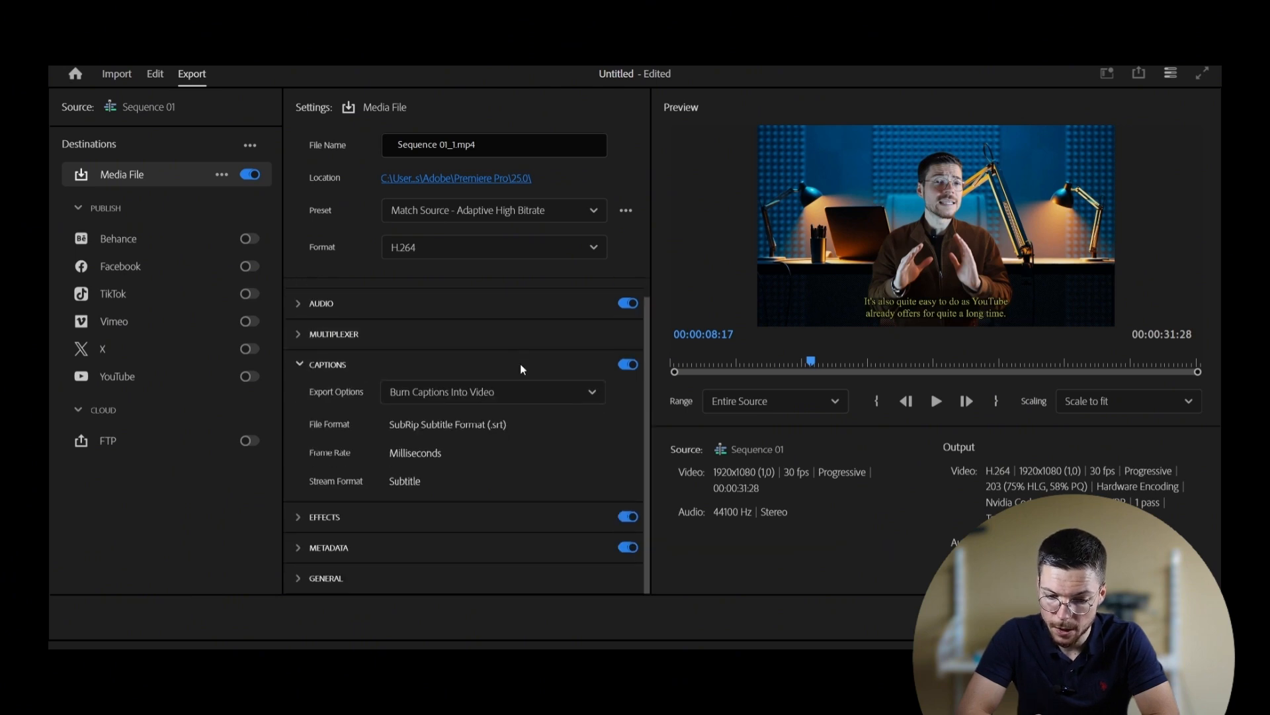
{"action": "left_click", "coordinate": [530, 392]}
{"action": "left_click", "coordinate": [531, 393]}
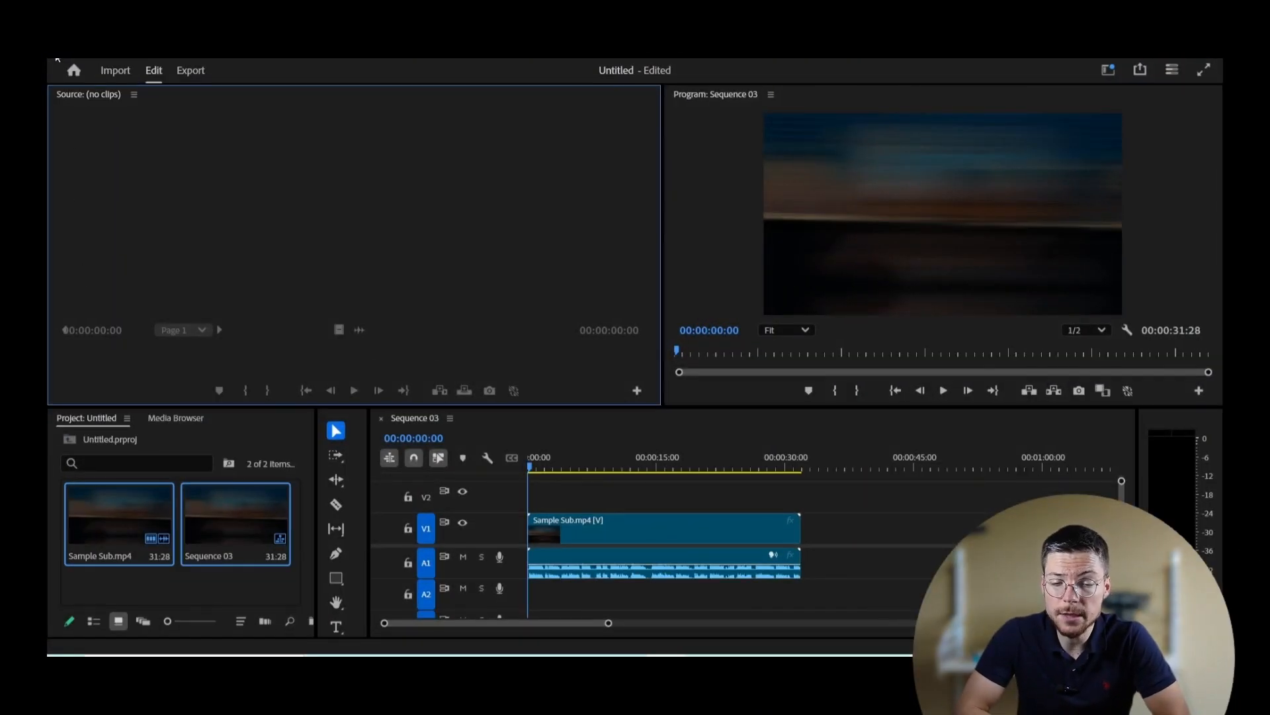
Step: Import subtitles.srt and add it to Sequence 03 as a new Subtitle caption track
{"action": "left_click", "coordinate": [56, 59]}
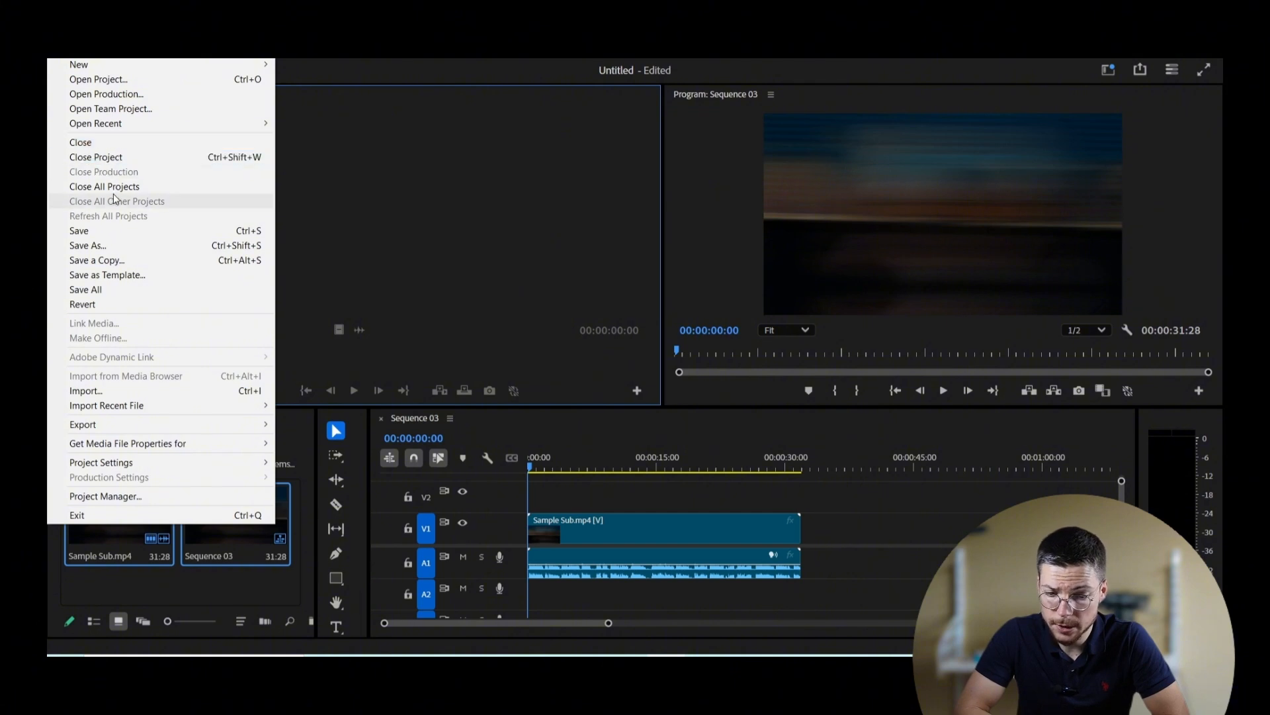
{"action": "left_click", "coordinate": [148, 391]}
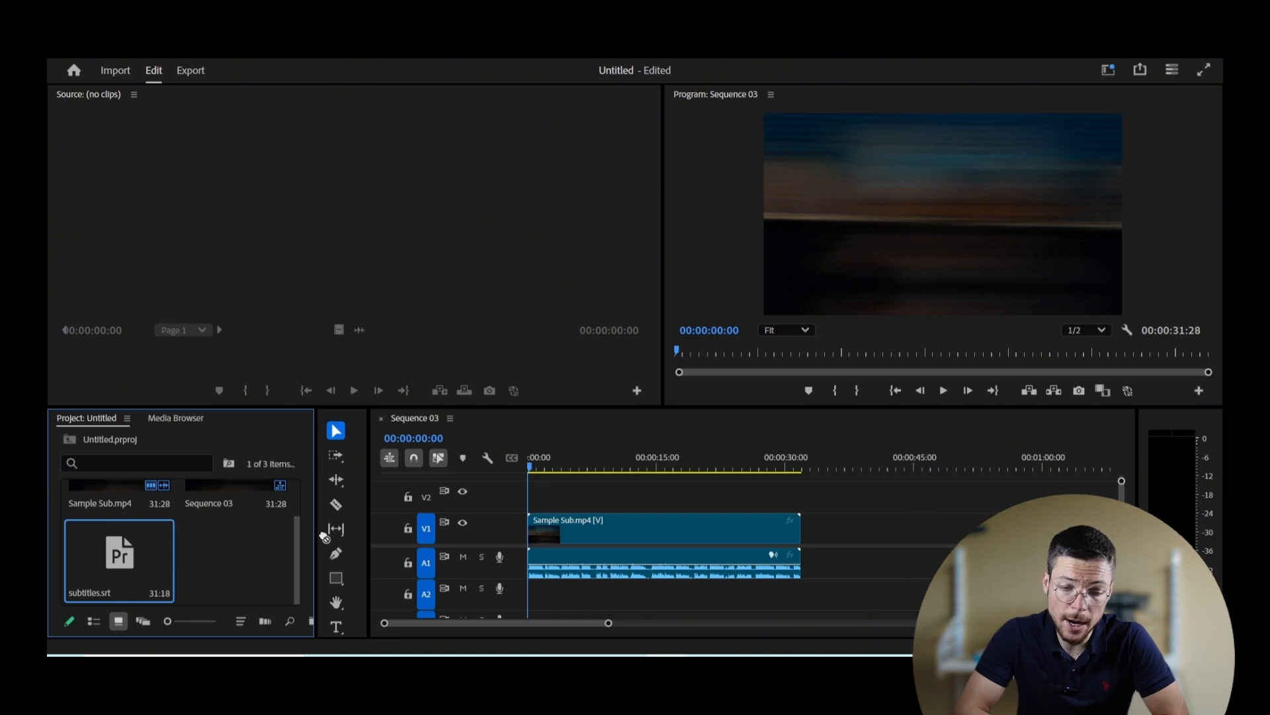
{"action": "left_click_drag", "start_coordinate": [324, 536], "coordinate": [500, 487]}
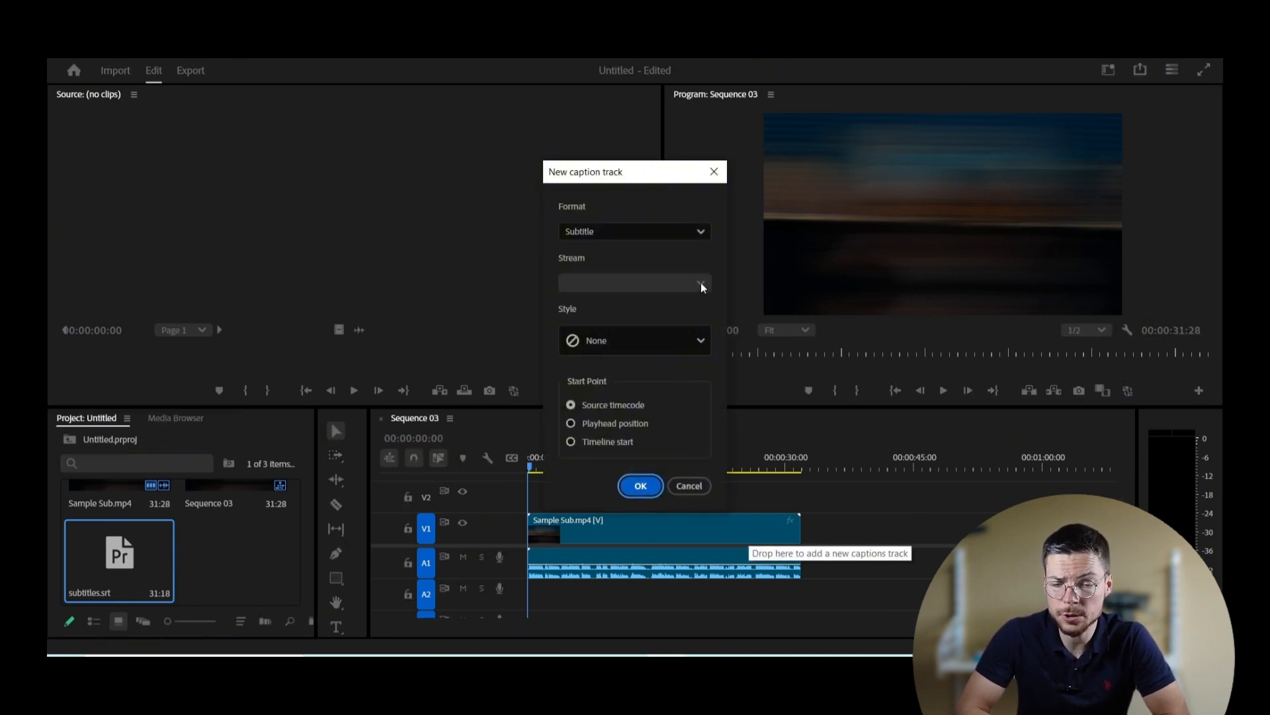
{"action": "left_click", "coordinate": [634, 486]}
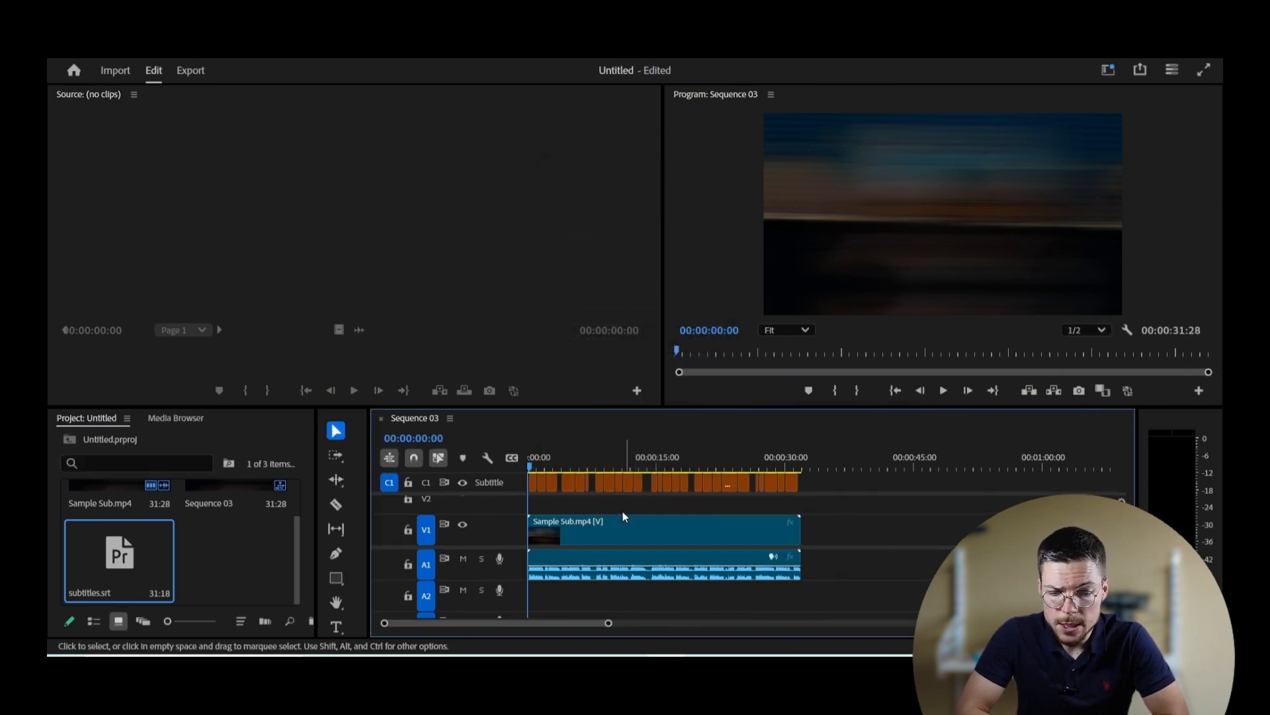
Step: Preview the imported subtitles, try extending the second caption, then select the last caption
{"action": "left_click", "coordinate": [944, 393]}
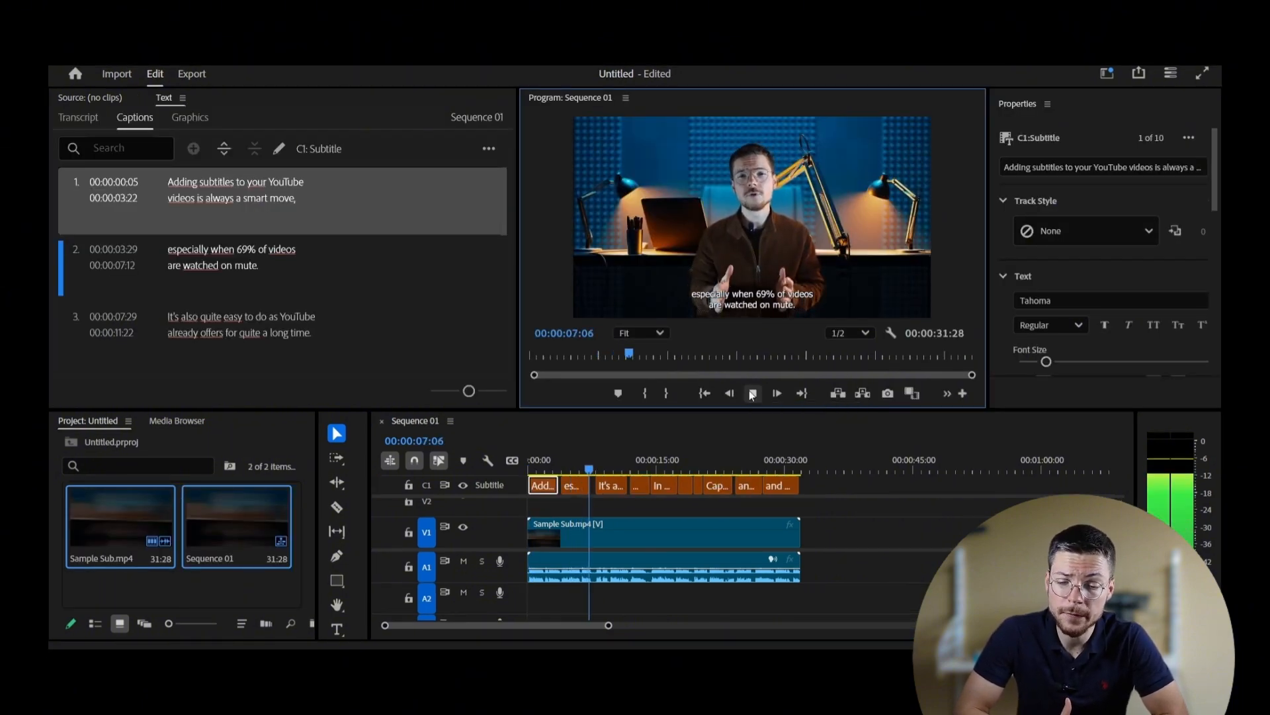
{"action": "left_click", "coordinate": [752, 394]}
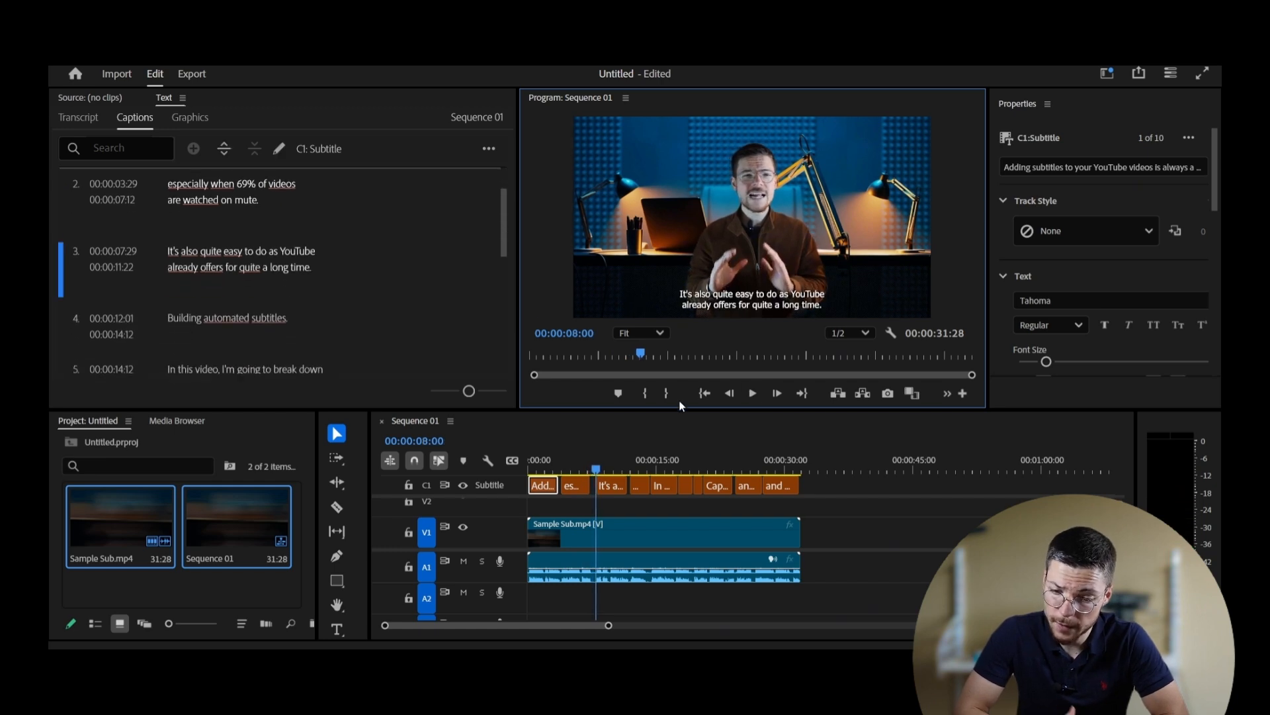
{"action": "left_click", "coordinate": [584, 487]}
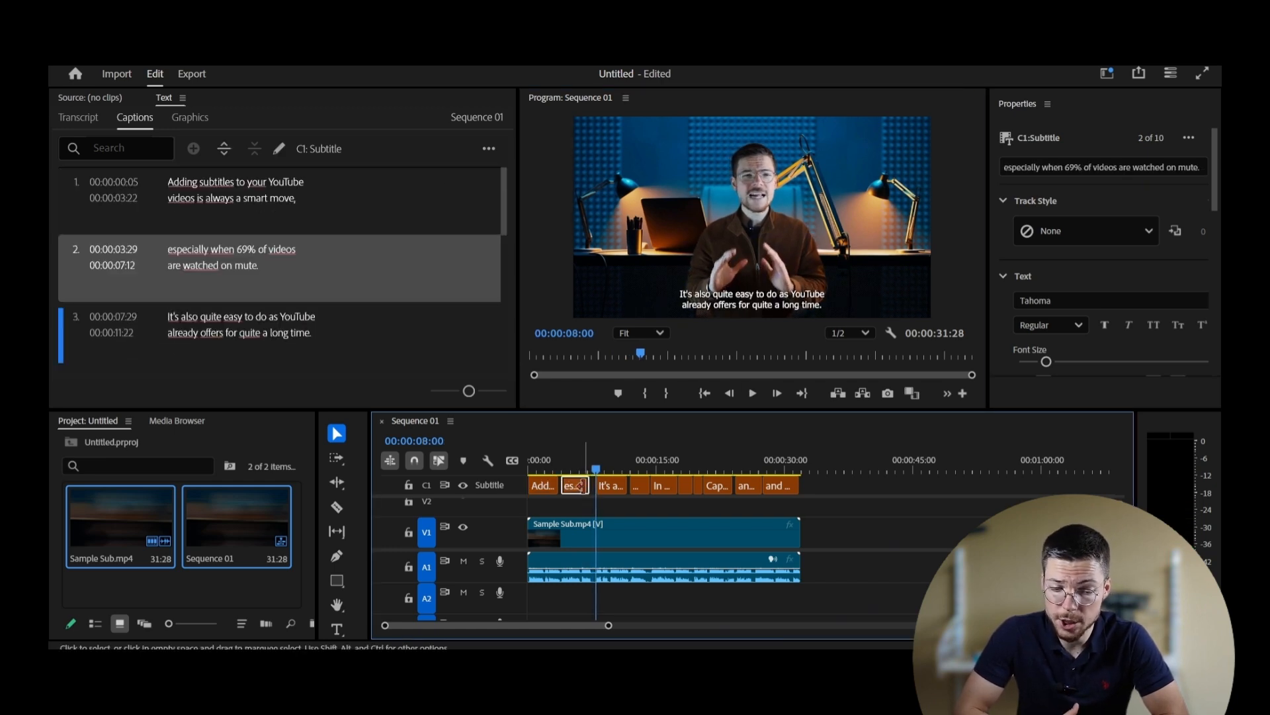
{"action": "left_click_drag", "start_coordinate": [587, 487], "coordinate": [593, 487]}
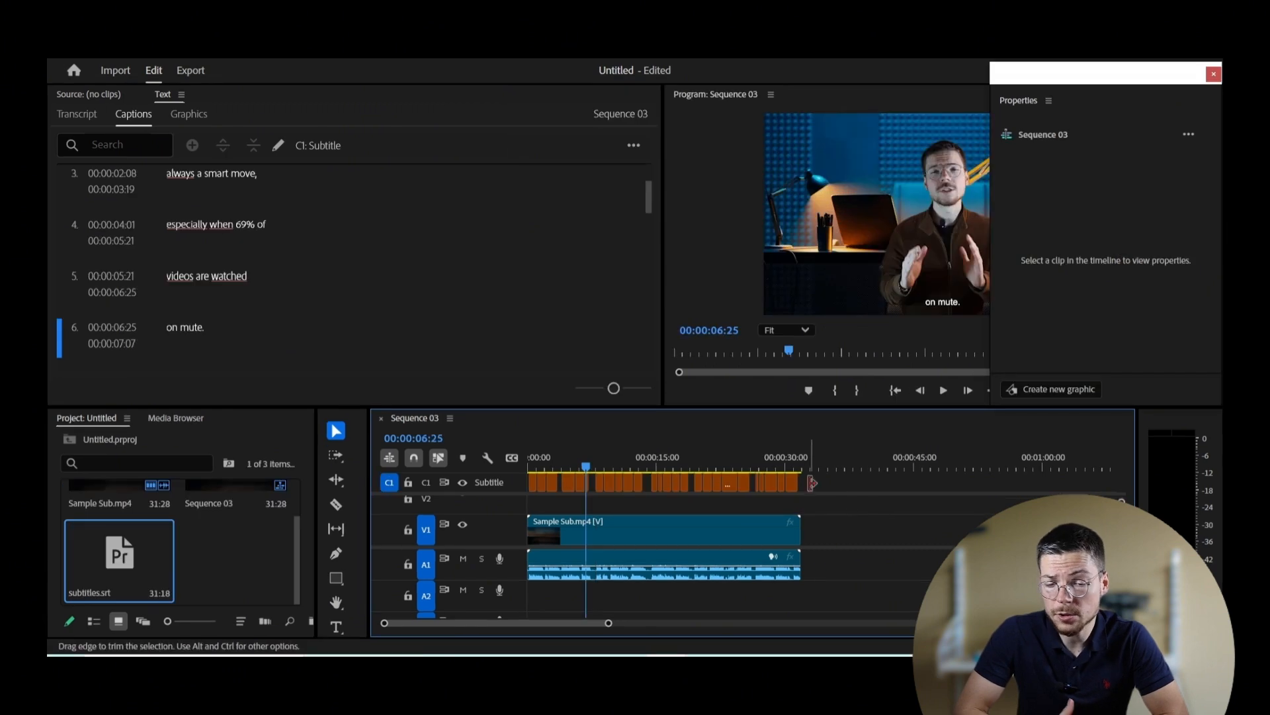
{"action": "left_click", "coordinate": [792, 485]}
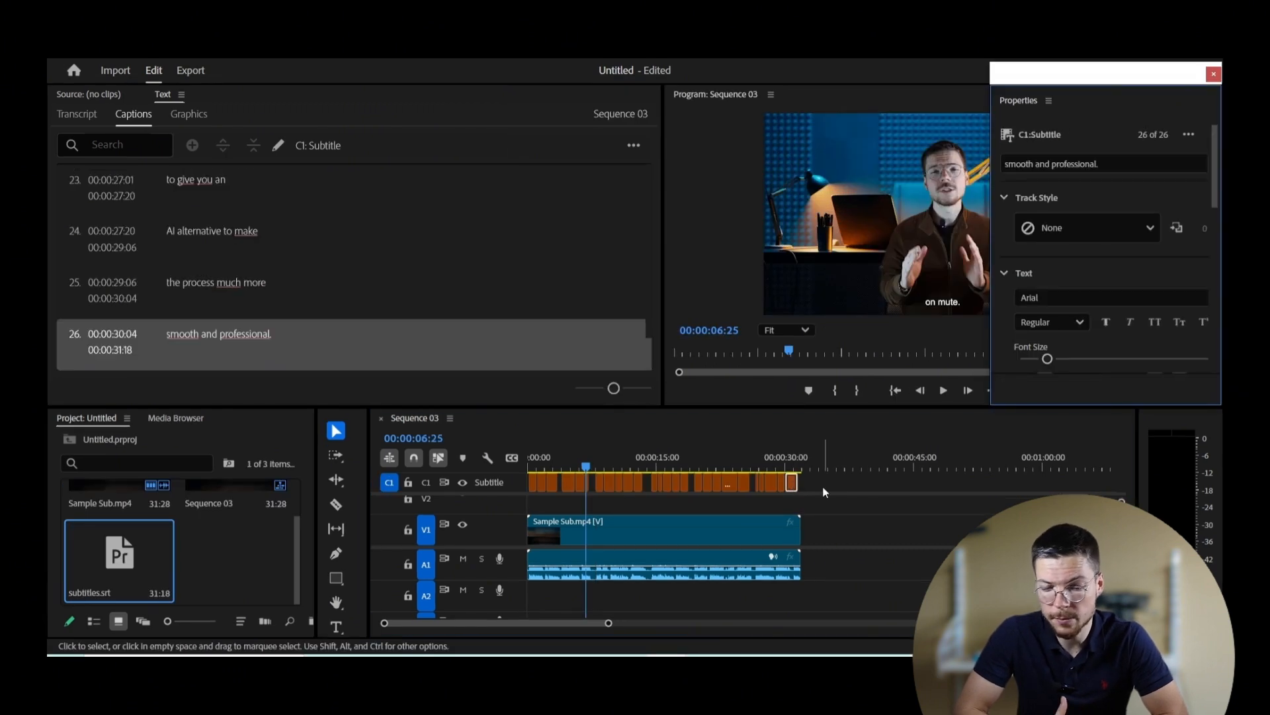
Step: Select all Sequence 03 captions and set them to Cambria Regular at a slightly larger size
{"action": "left_click_drag", "start_coordinate": [824, 489], "coordinate": [531, 487]}
{"action": "scroll", "coordinate": [1130, 175], "scroll_direction": "down", "scroll_amount": 3}
{"action": "left_click", "coordinate": [1122, 220]}
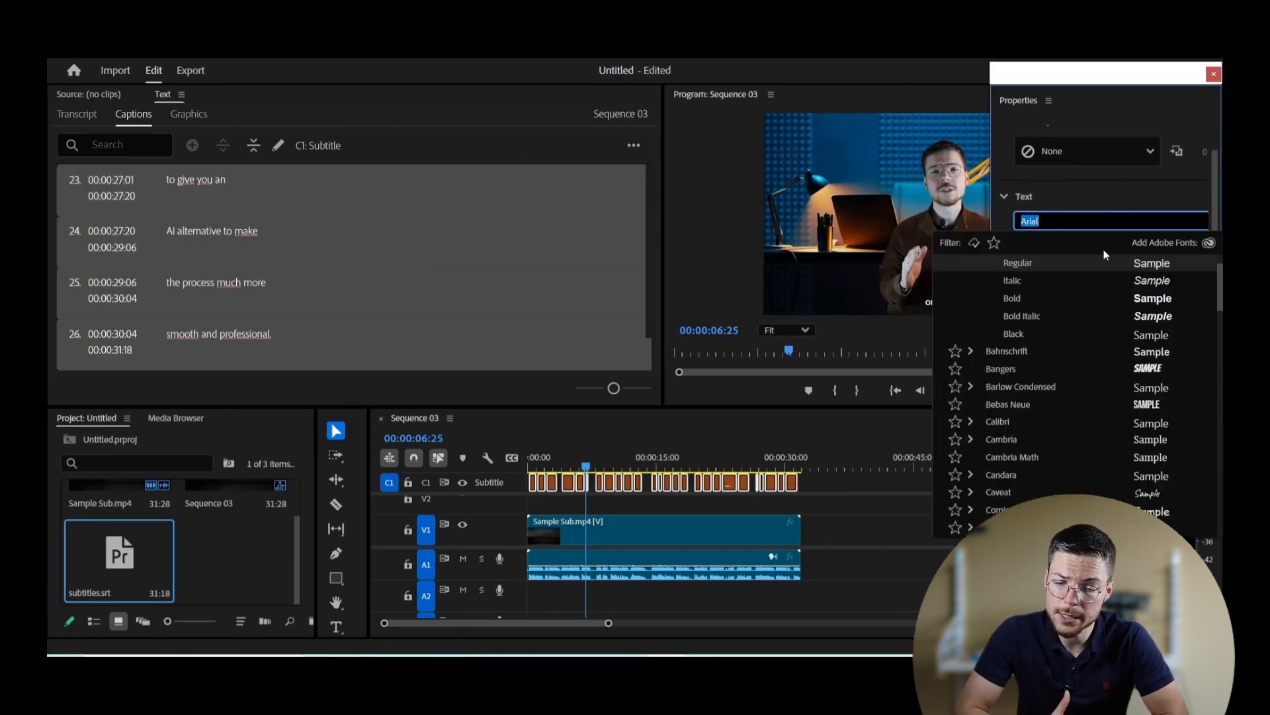
{"action": "scroll", "coordinate": [1050, 376], "scroll_direction": "down", "scroll_amount": 3}
{"action": "left_click", "coordinate": [973, 340]}
{"action": "left_click", "coordinate": [1019, 358]}
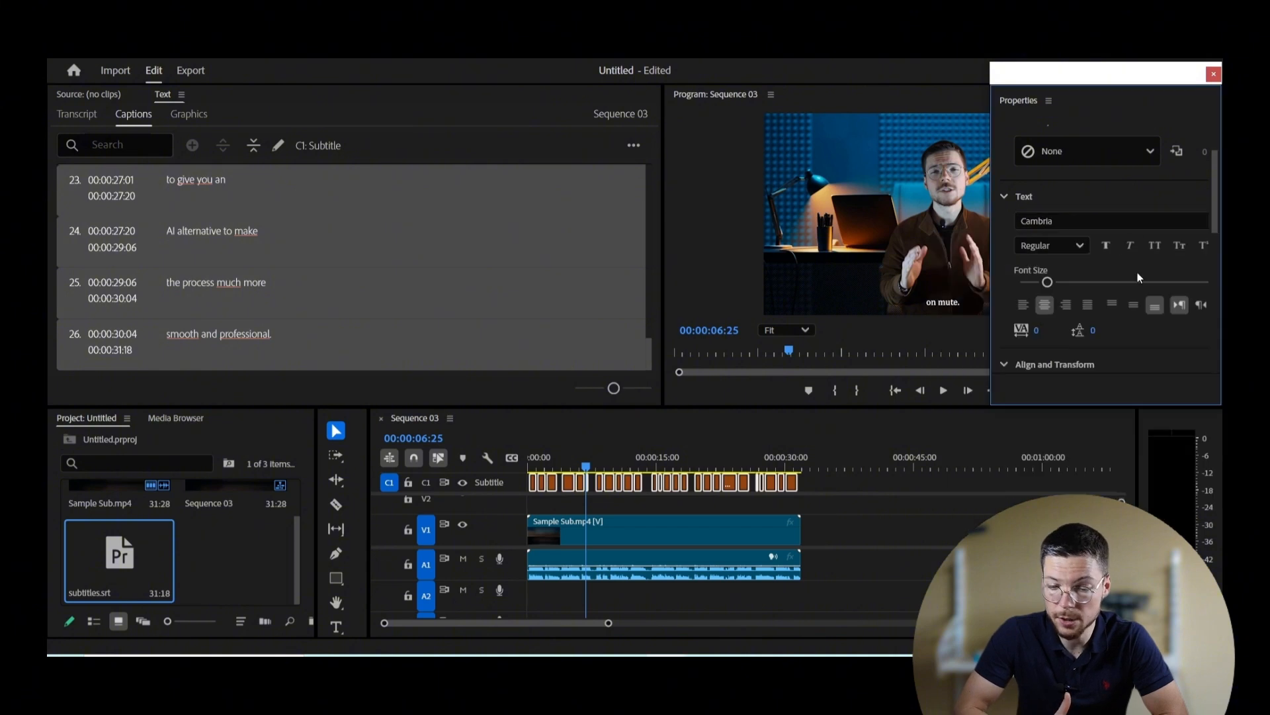
{"action": "scroll", "coordinate": [1138, 272], "scroll_direction": "down", "scroll_amount": 1}
{"action": "left_click_drag", "start_coordinate": [1051, 223], "coordinate": [1097, 238]}
Step: Turn on a dark background box for the captions and close the properties window
{"action": "scroll", "coordinate": [1097, 238], "scroll_direction": "down", "scroll_amount": 5}
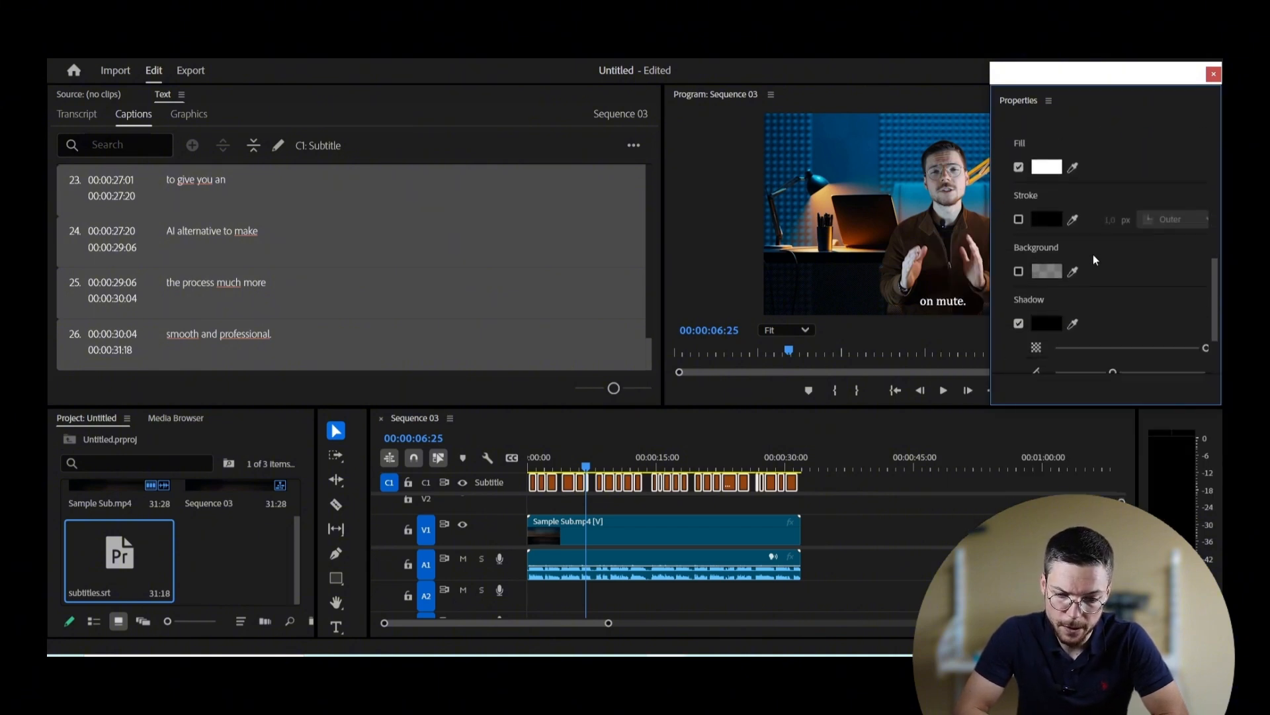
{"action": "left_click", "coordinate": [1018, 271]}
{"action": "left_click", "coordinate": [1046, 271]}
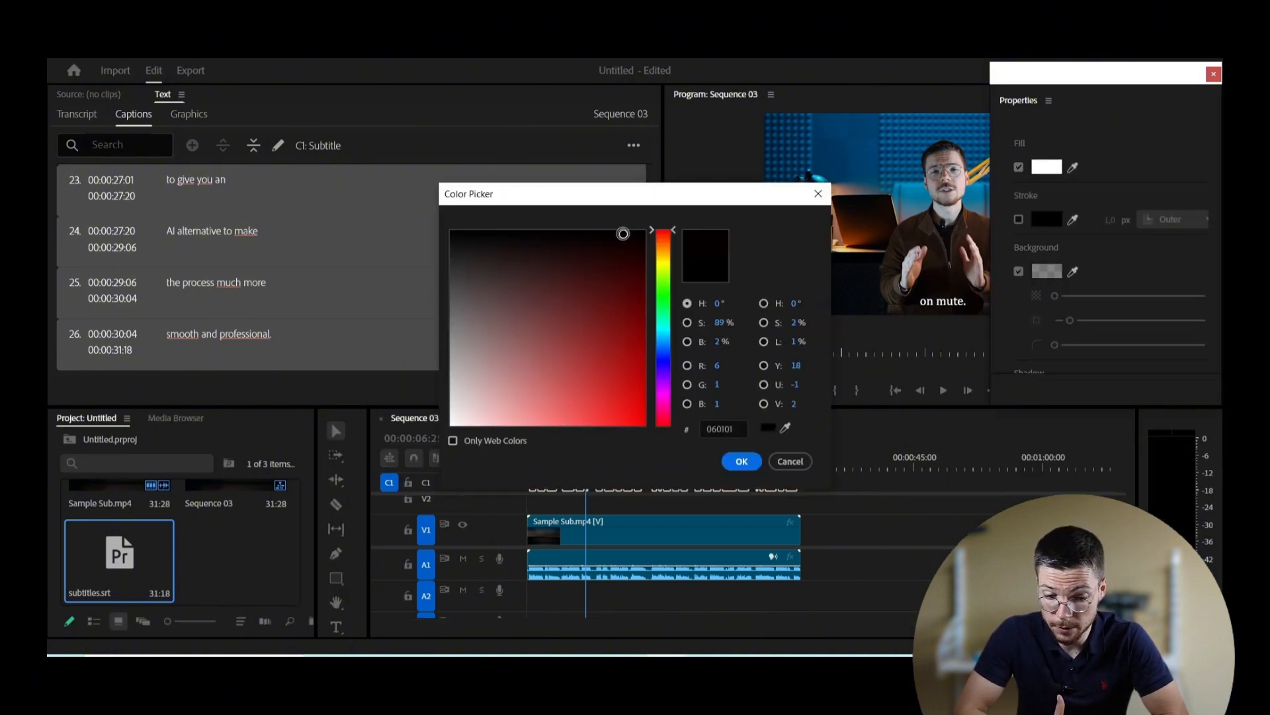
{"action": "left_click", "coordinate": [785, 428]}
{"action": "left_click", "coordinate": [624, 233]}
{"action": "left_click", "coordinate": [741, 461]}
{"action": "scroll", "coordinate": [1129, 270], "scroll_direction": "down", "scroll_amount": 3}
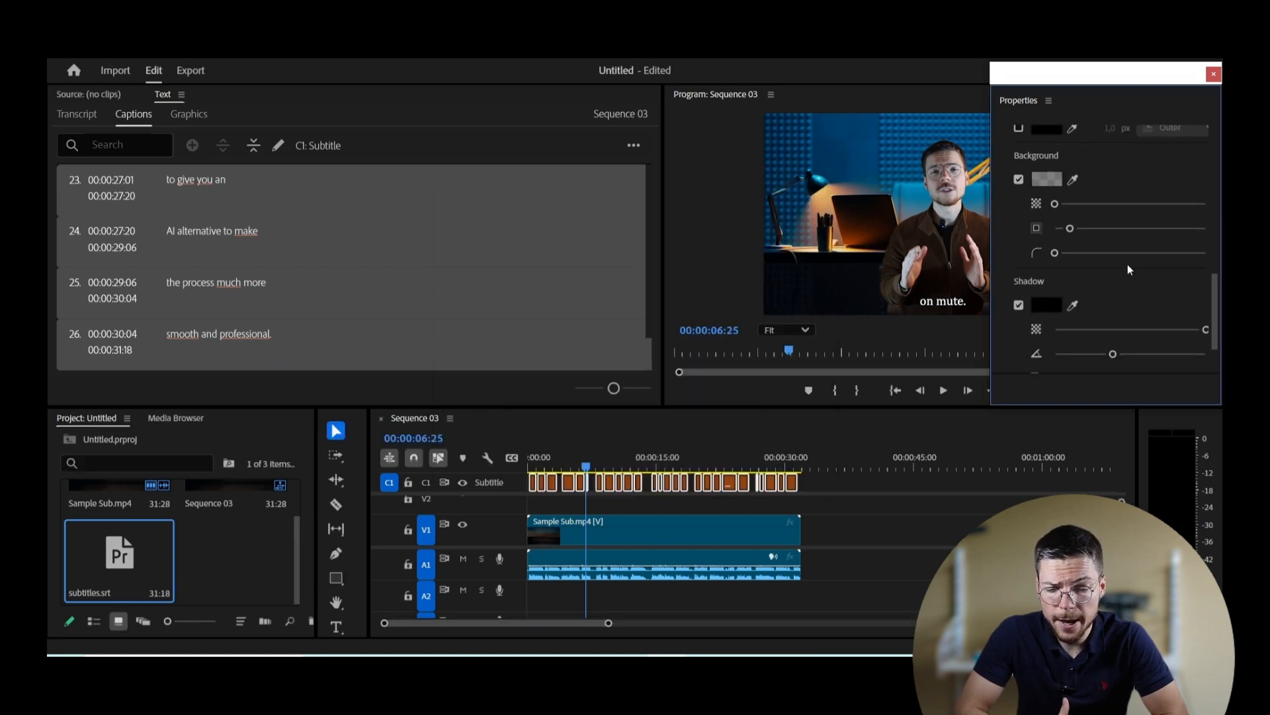
{"action": "scroll", "coordinate": [1129, 269], "scroll_direction": "up", "scroll_amount": 1}
{"action": "scroll", "coordinate": [1128, 264], "scroll_direction": "up", "scroll_amount": 6}
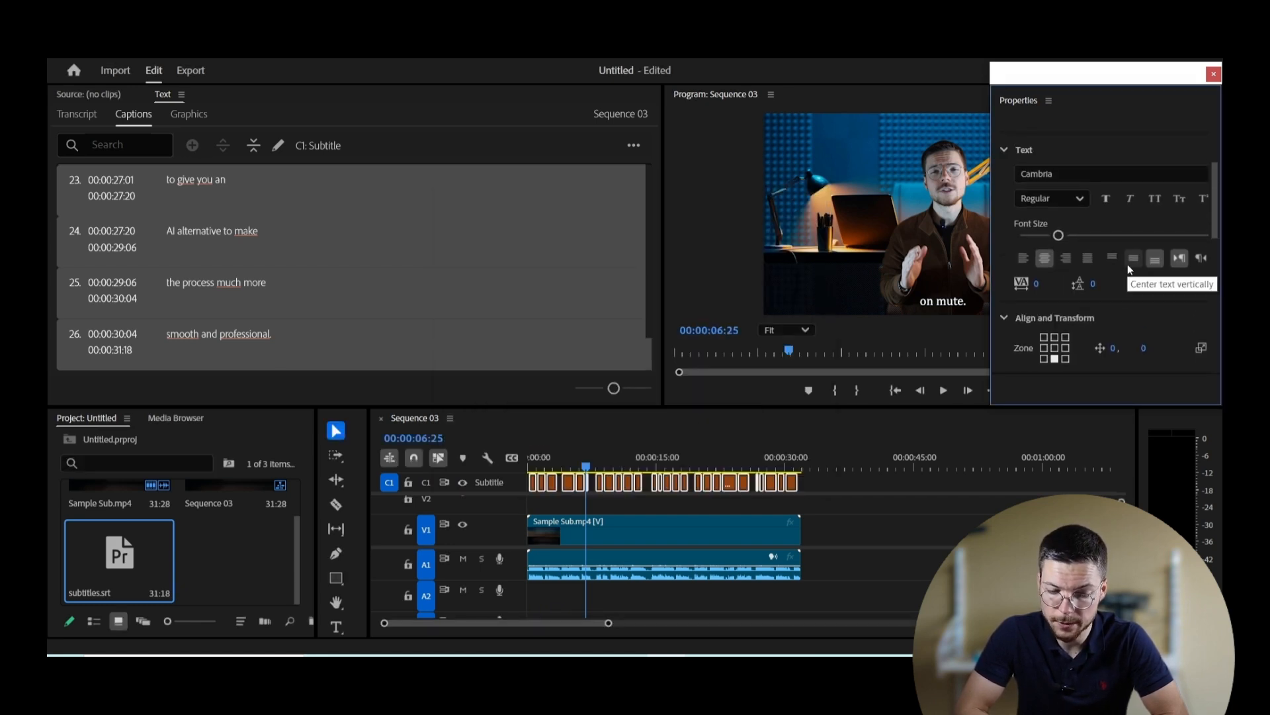
{"action": "left_click", "coordinate": [1214, 73]}
Step: Review the restyled captions, then export Sequence 03 with its captions
{"action": "left_click", "coordinate": [943, 390]}
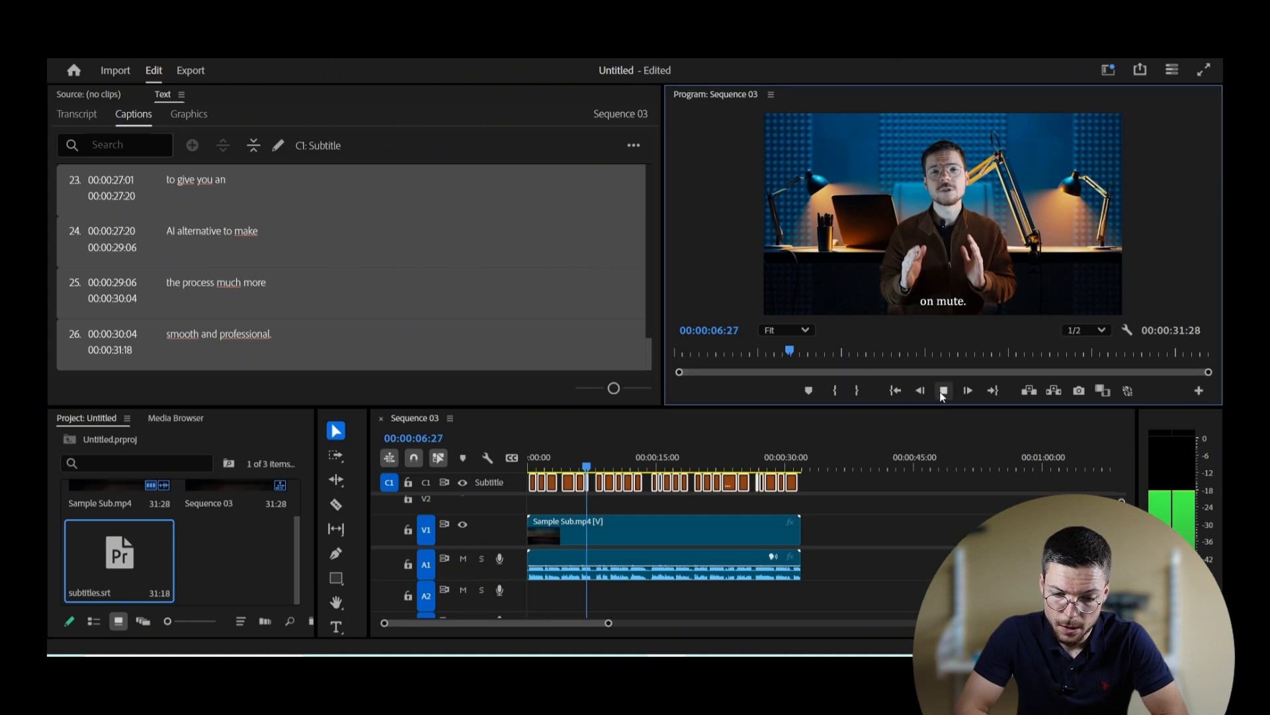
{"action": "left_click", "coordinate": [943, 391]}
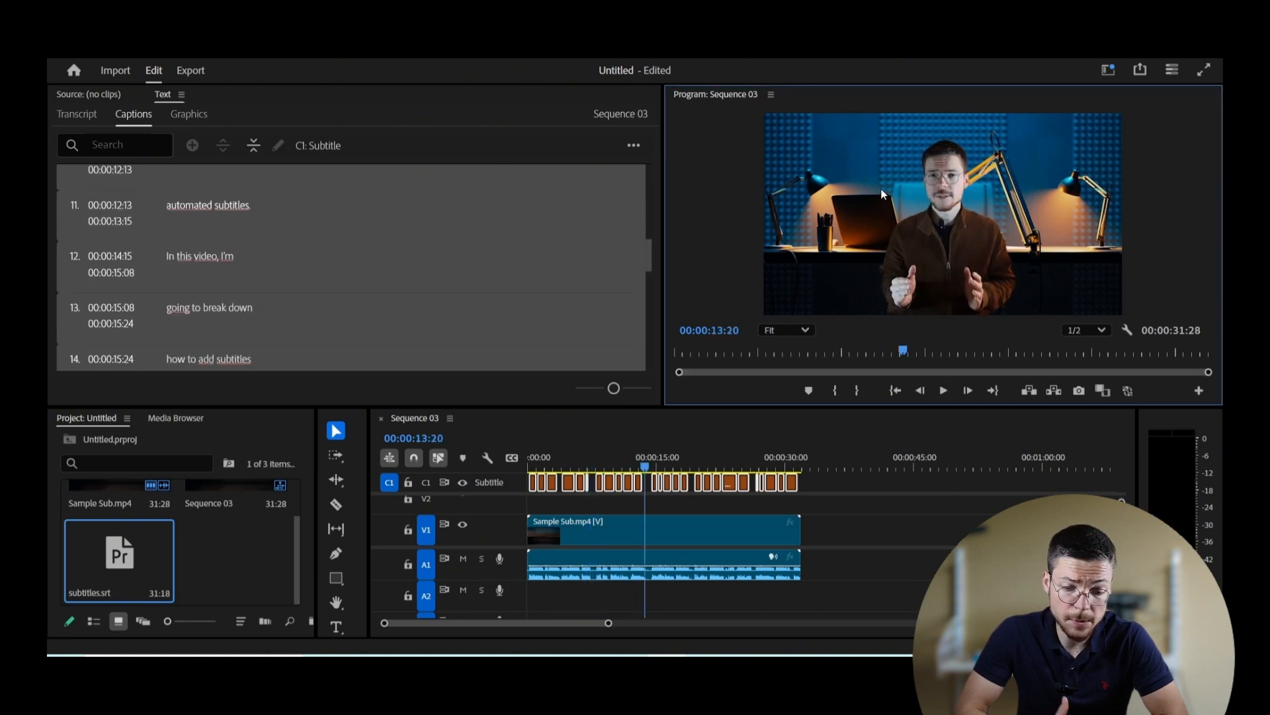
{"action": "left_click", "coordinate": [201, 69]}
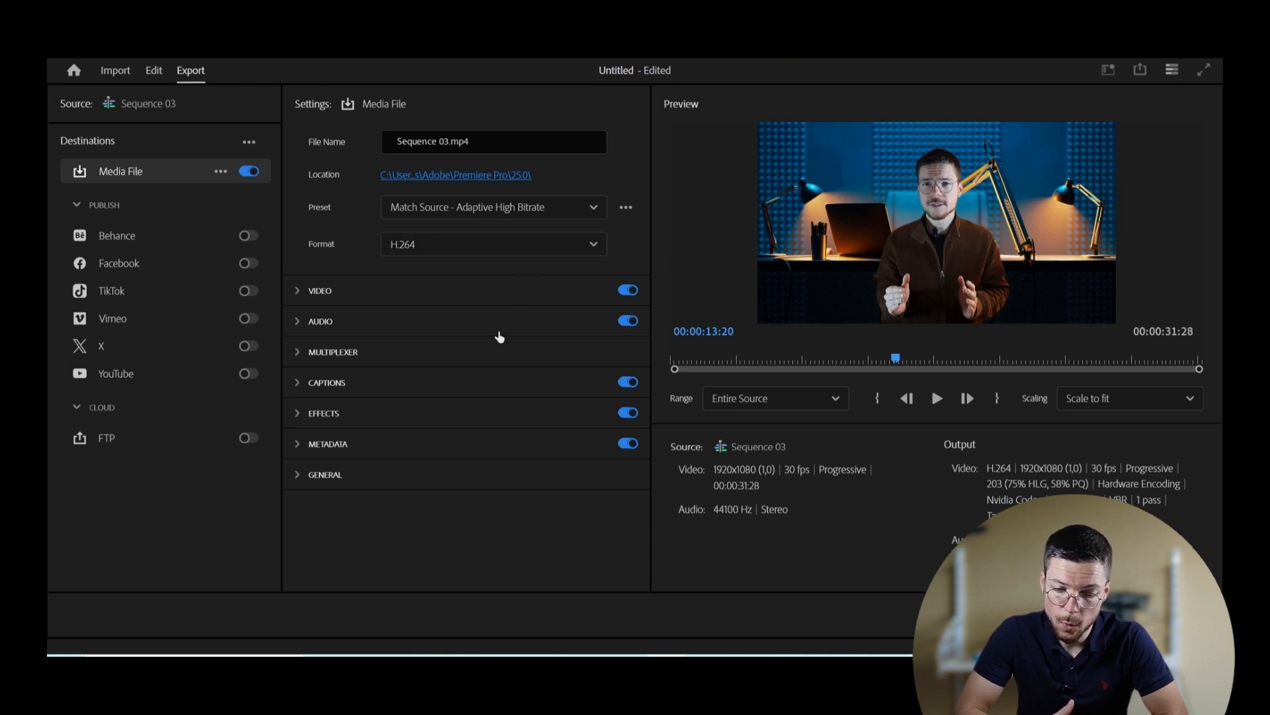
{"action": "left_click", "coordinate": [472, 389]}
{"action": "left_click", "coordinate": [472, 389]}
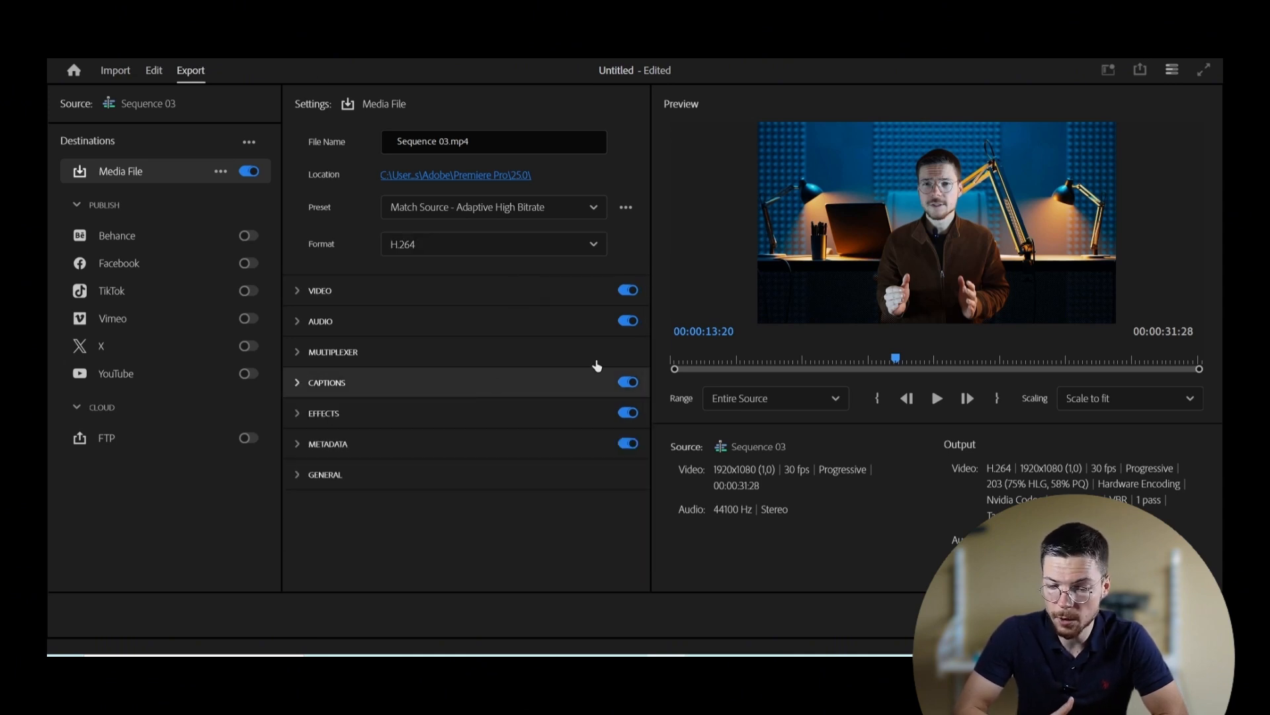
{"action": "left_click", "coordinate": [1183, 615]}
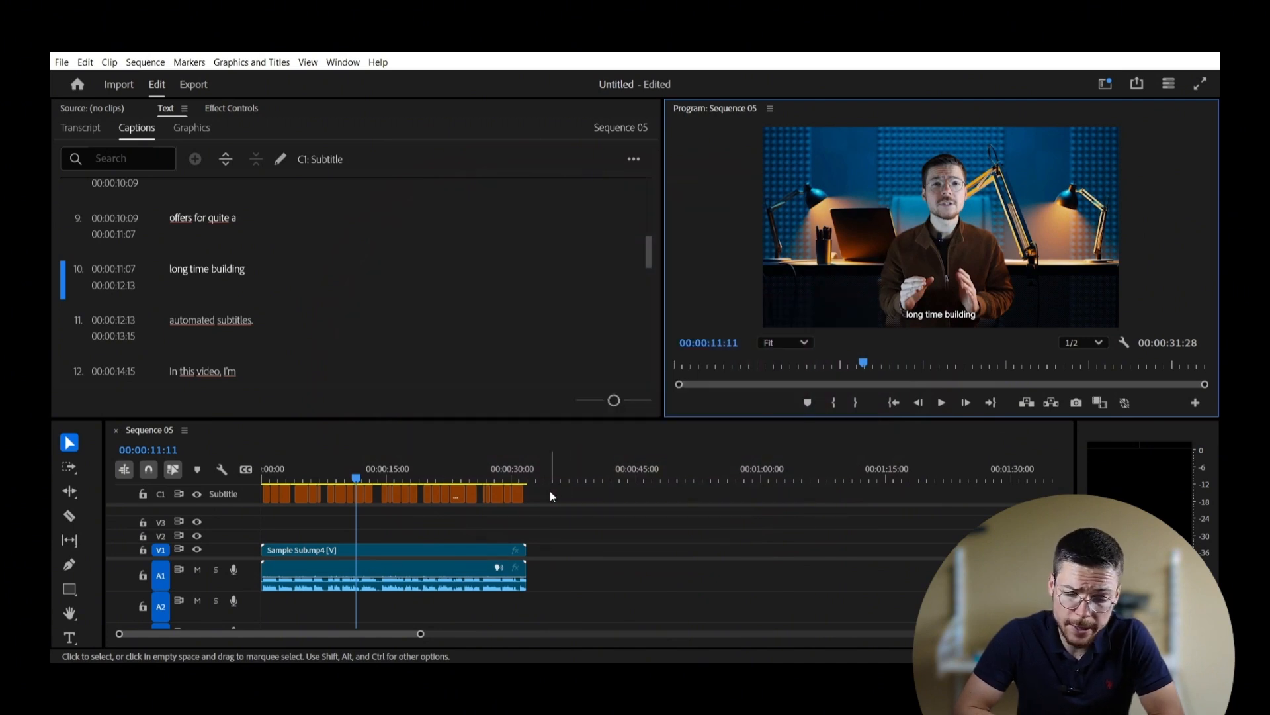
Step: Upgrade the selected captions to graphic clips on V3 and select the clip at the playhead
{"action": "left_click_drag", "start_coordinate": [550, 490], "coordinate": [262, 491]}
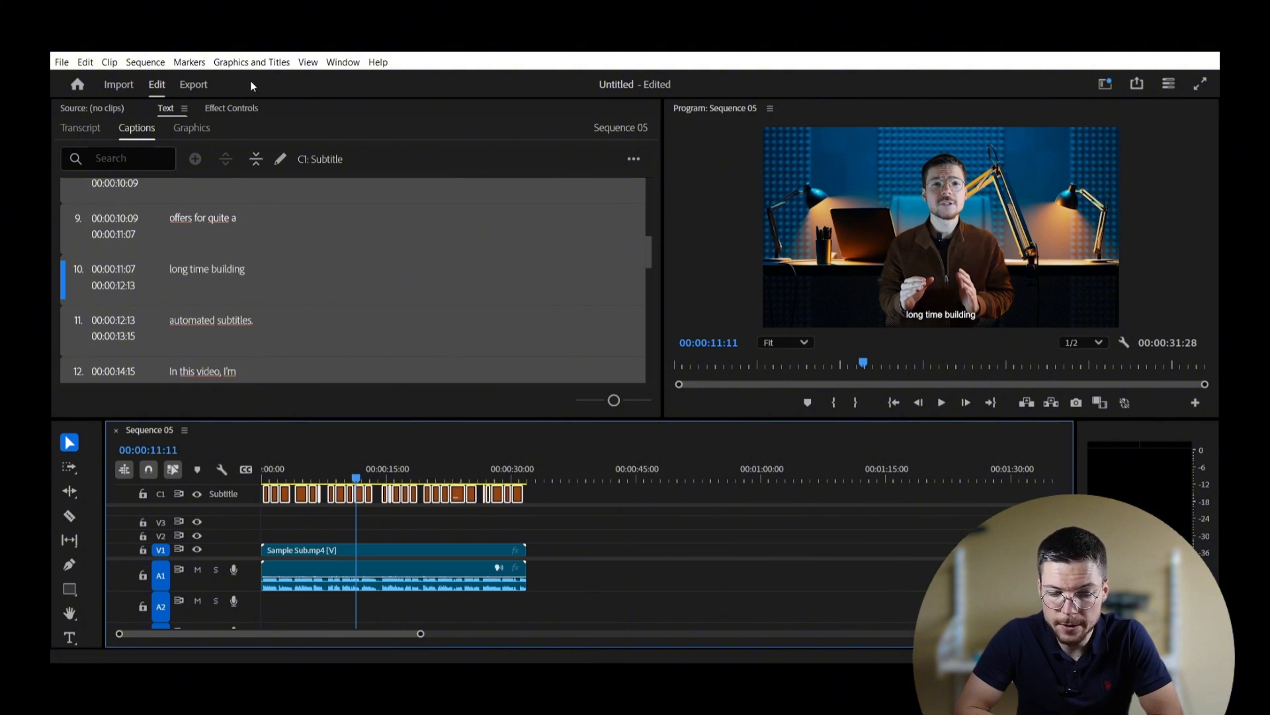
{"action": "left_click", "coordinate": [251, 62]}
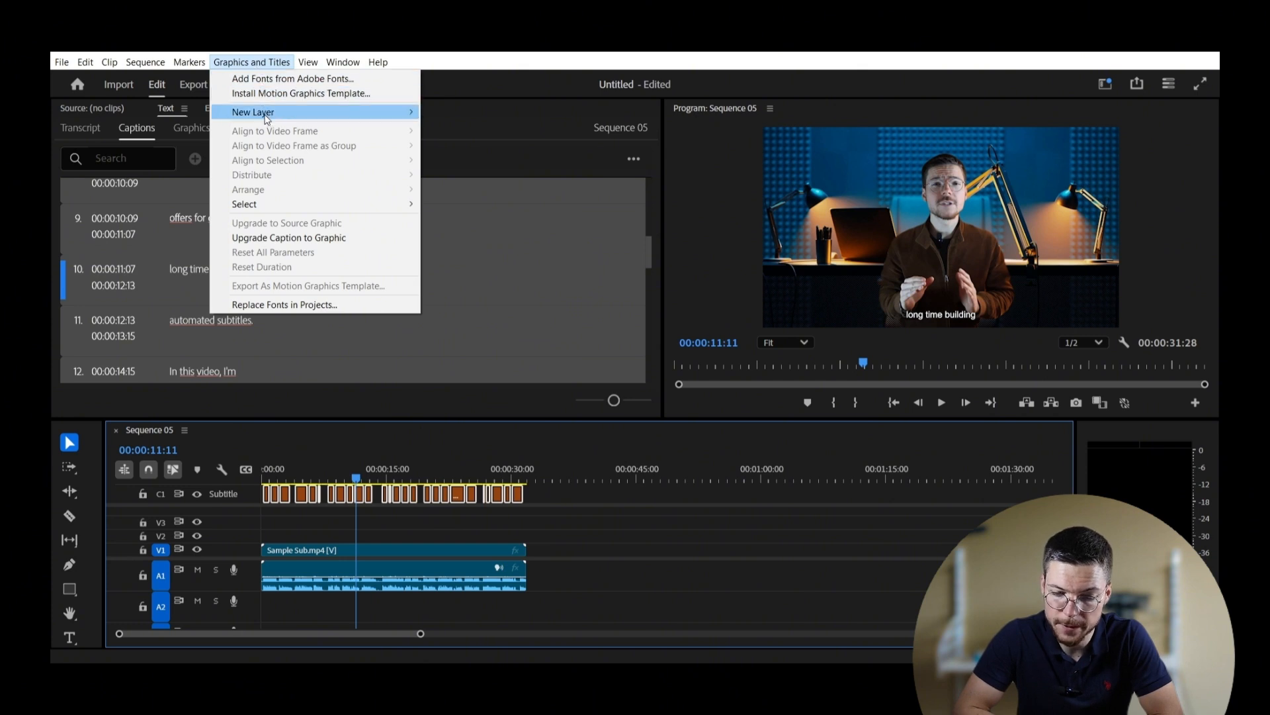
{"action": "left_click", "coordinate": [291, 235]}
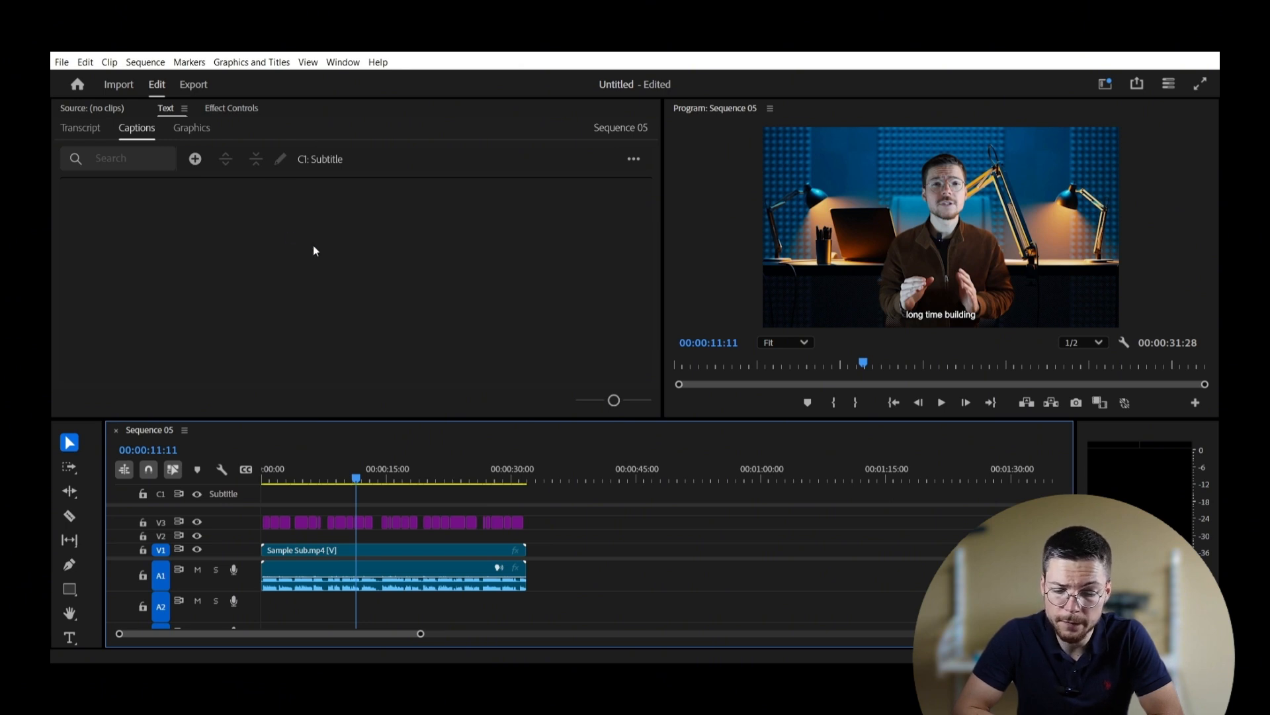
{"action": "left_click", "coordinate": [458, 522]}
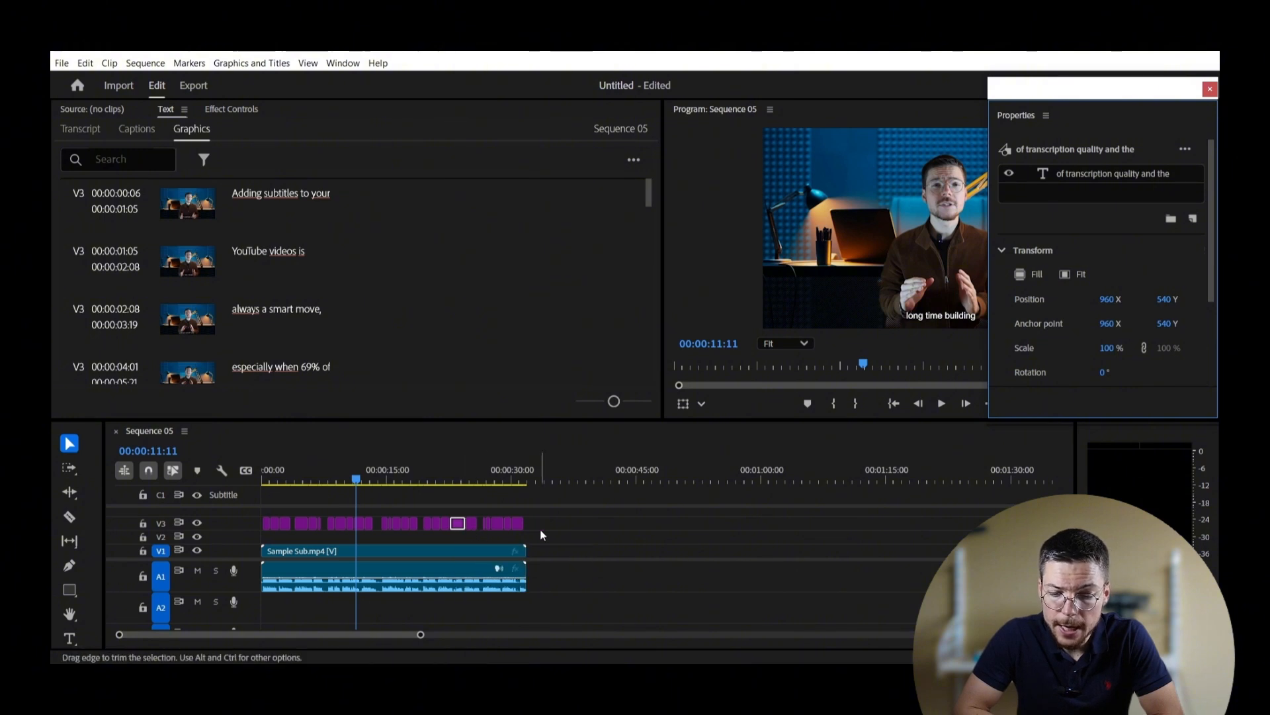
Step: Bring up the subtitle's advanced effect controls and the Effects library, then locate Video Effects > Transform
{"action": "left_click", "coordinate": [1185, 150]}
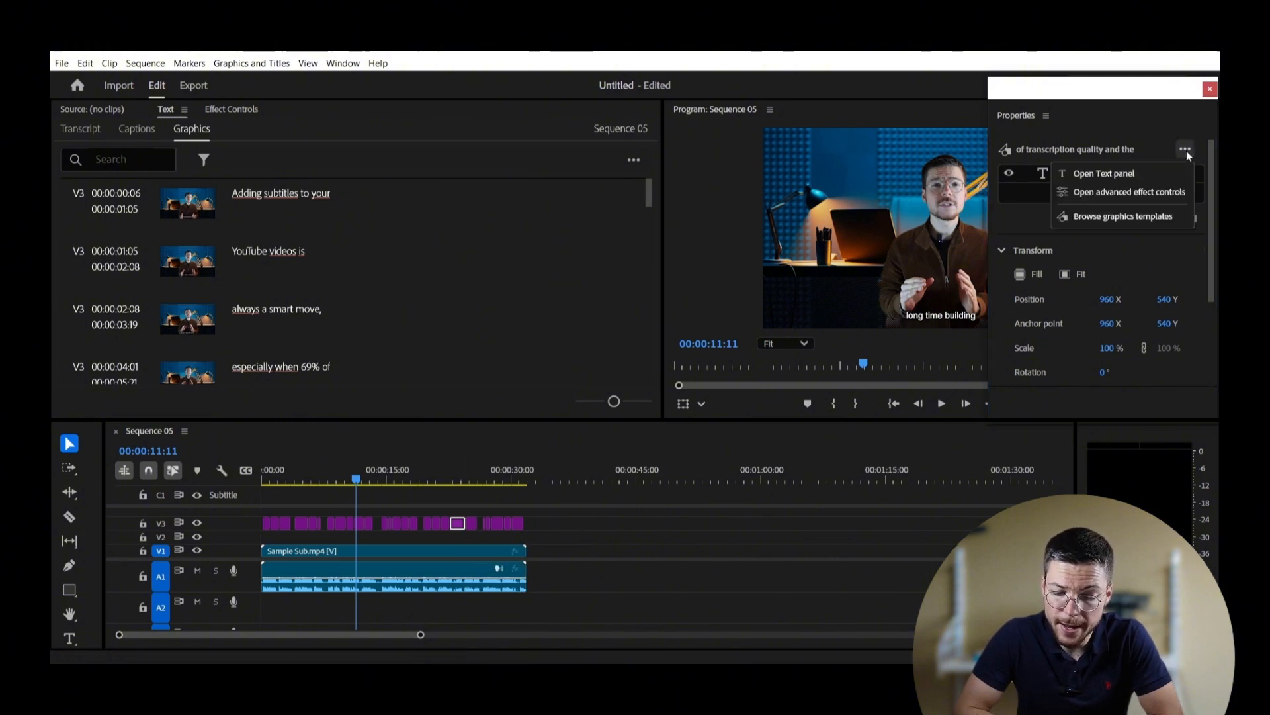
{"action": "left_click", "coordinate": [1145, 190]}
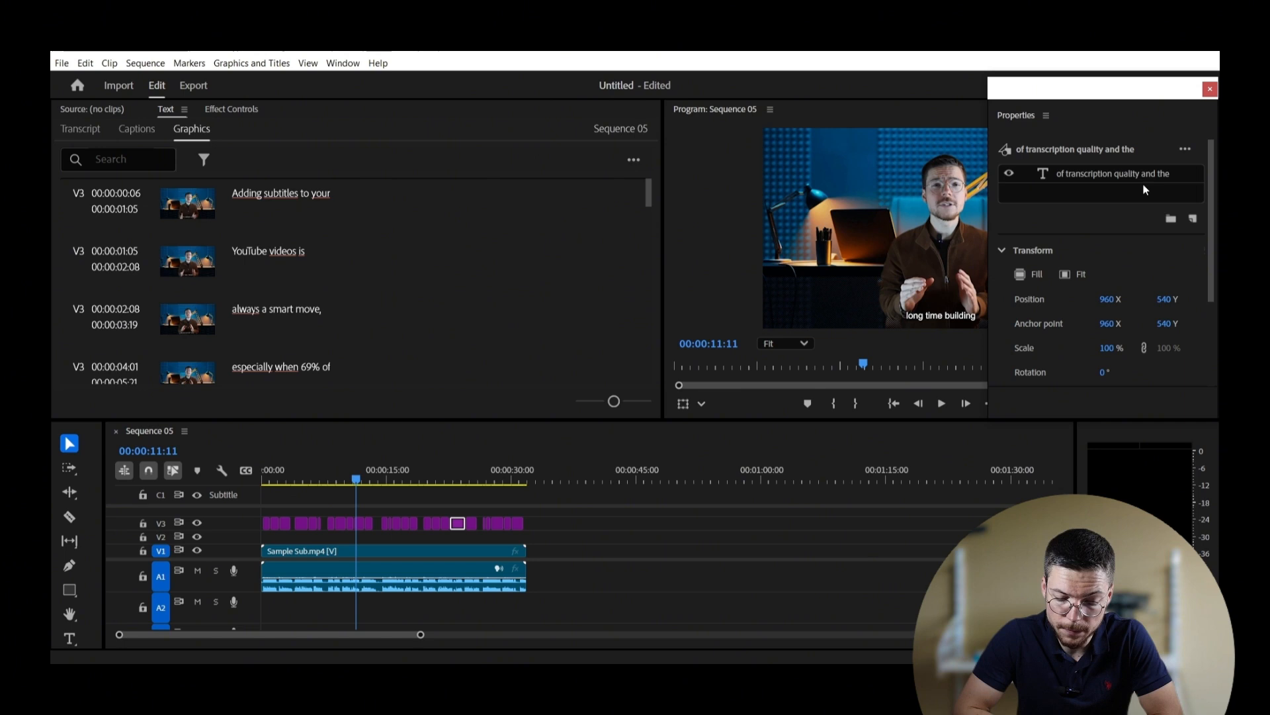
{"action": "left_click", "coordinate": [341, 64]}
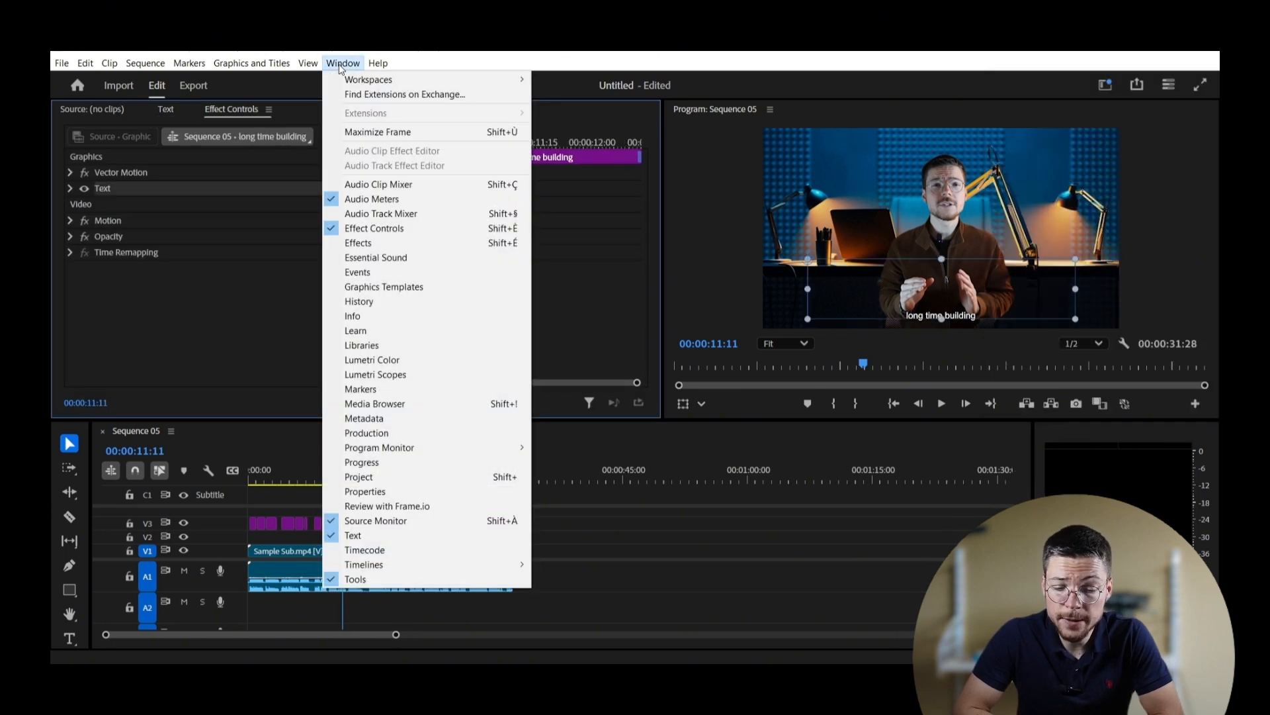
{"action": "left_click", "coordinate": [374, 243]}
{"action": "left_click", "coordinate": [69, 556]}
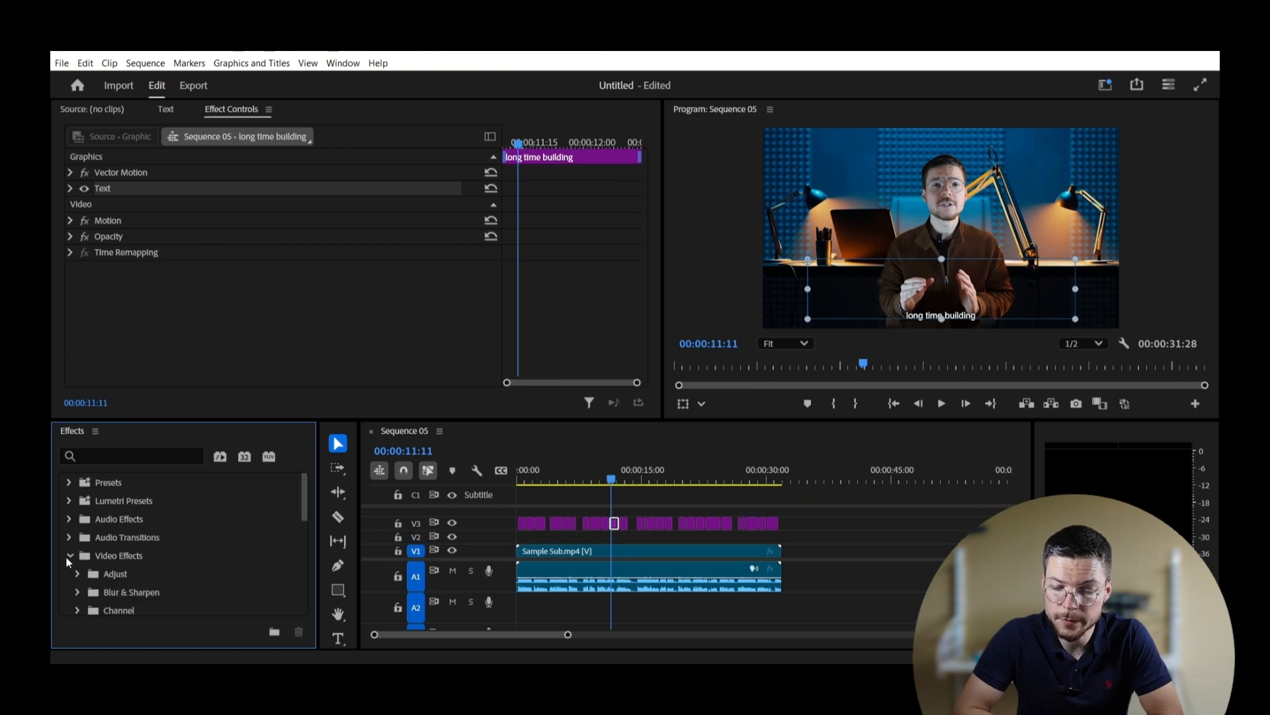
{"action": "scroll", "coordinate": [132, 559], "scroll_direction": "down", "scroll_amount": 5}
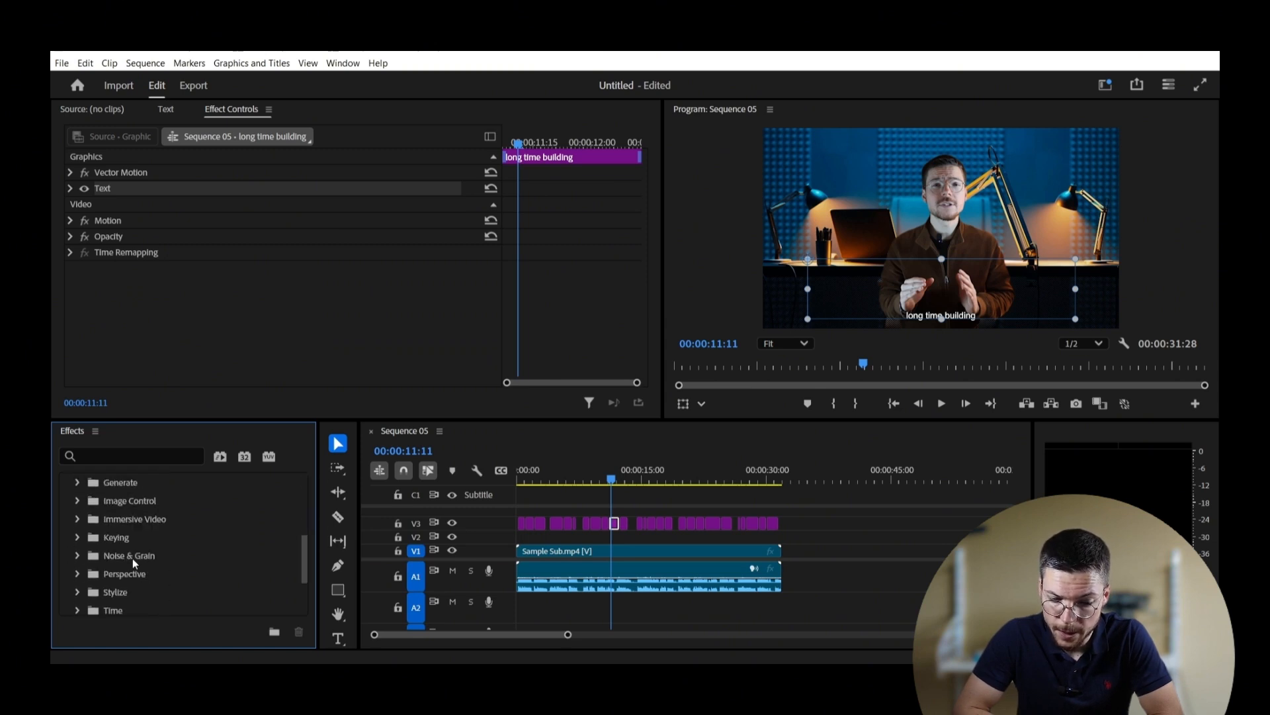
{"action": "scroll", "coordinate": [132, 558], "scroll_direction": "down", "scroll_amount": 1}
{"action": "left_click", "coordinate": [80, 529]}
{"action": "scroll", "coordinate": [161, 538], "scroll_direction": "down", "scroll_amount": 3}
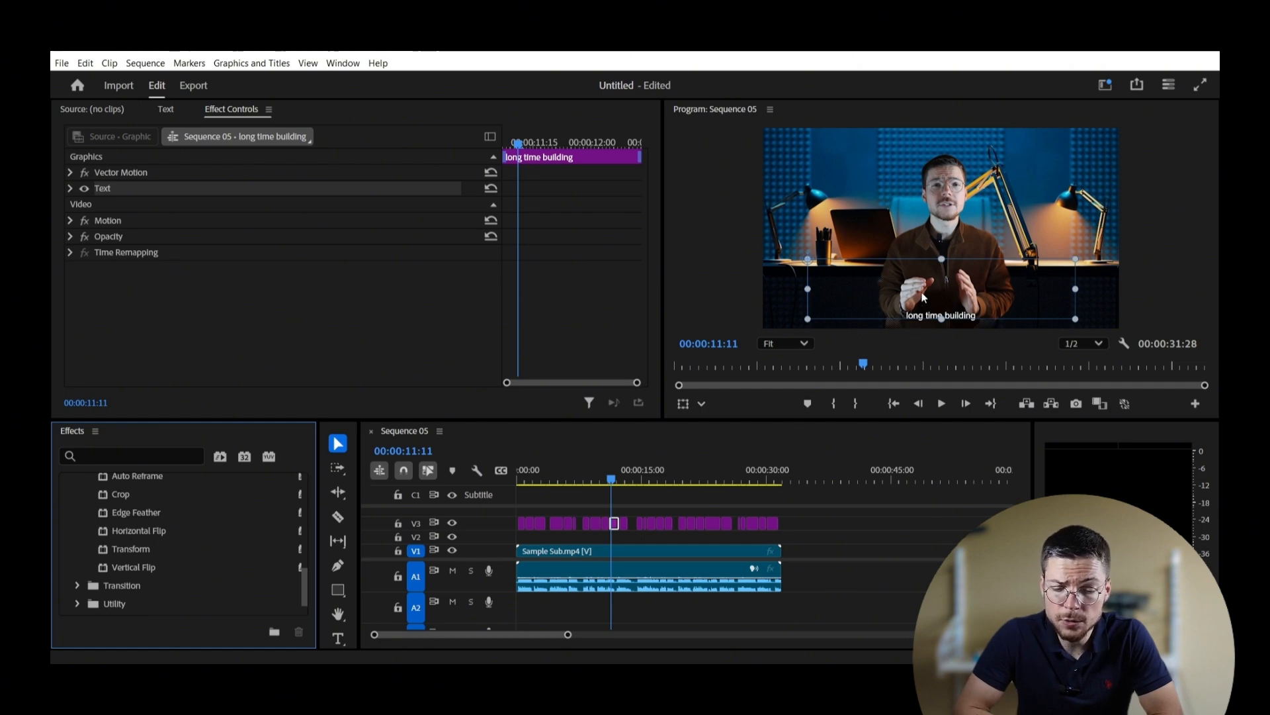
{"action": "left_click", "coordinate": [924, 297]}
Step: Apply Transform to the 'long time building' subtitle and drag its anchor down onto the text
{"action": "double_click", "coordinate": [129, 548]}
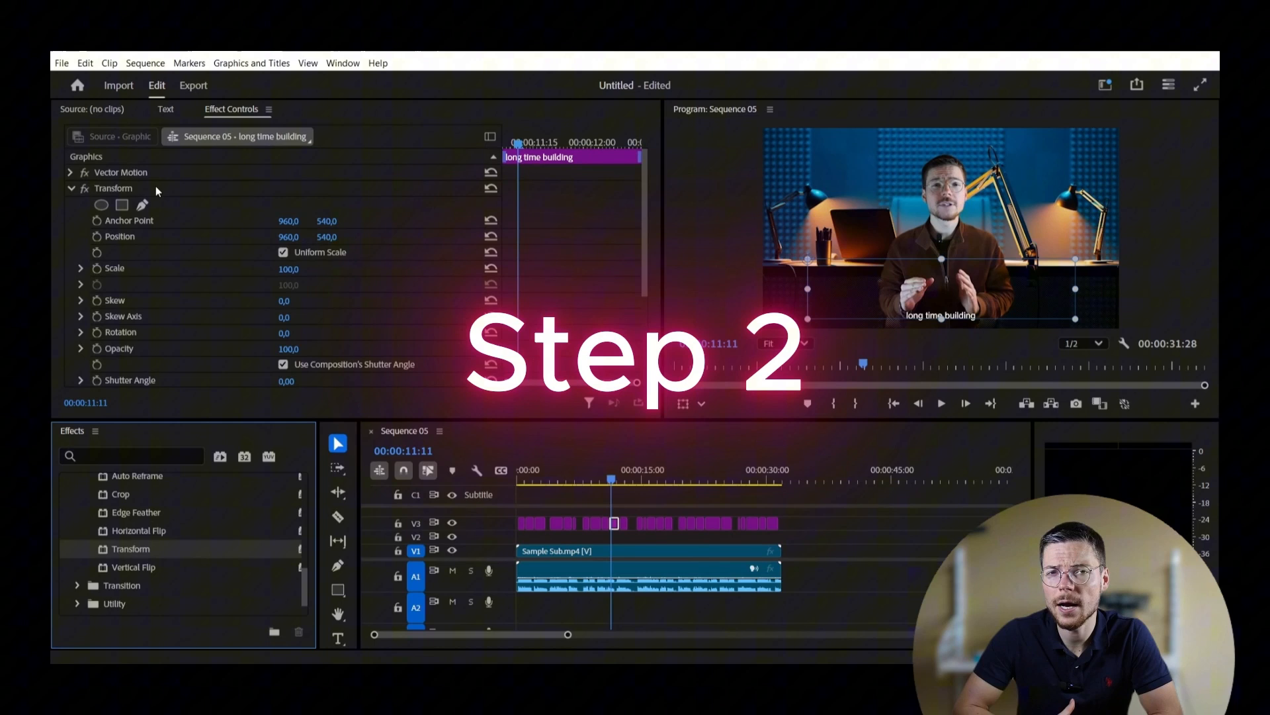
{"action": "left_click", "coordinate": [156, 188]}
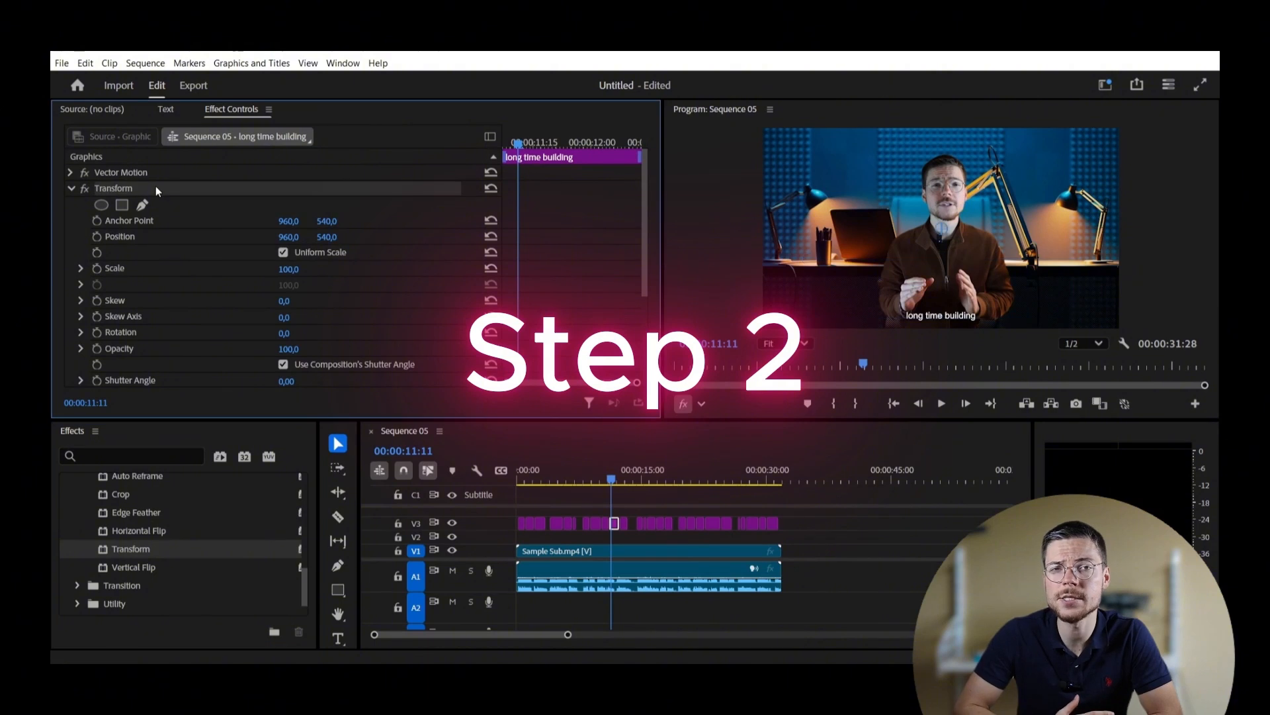
{"action": "left_click_drag", "start_coordinate": [943, 235], "coordinate": [945, 316]}
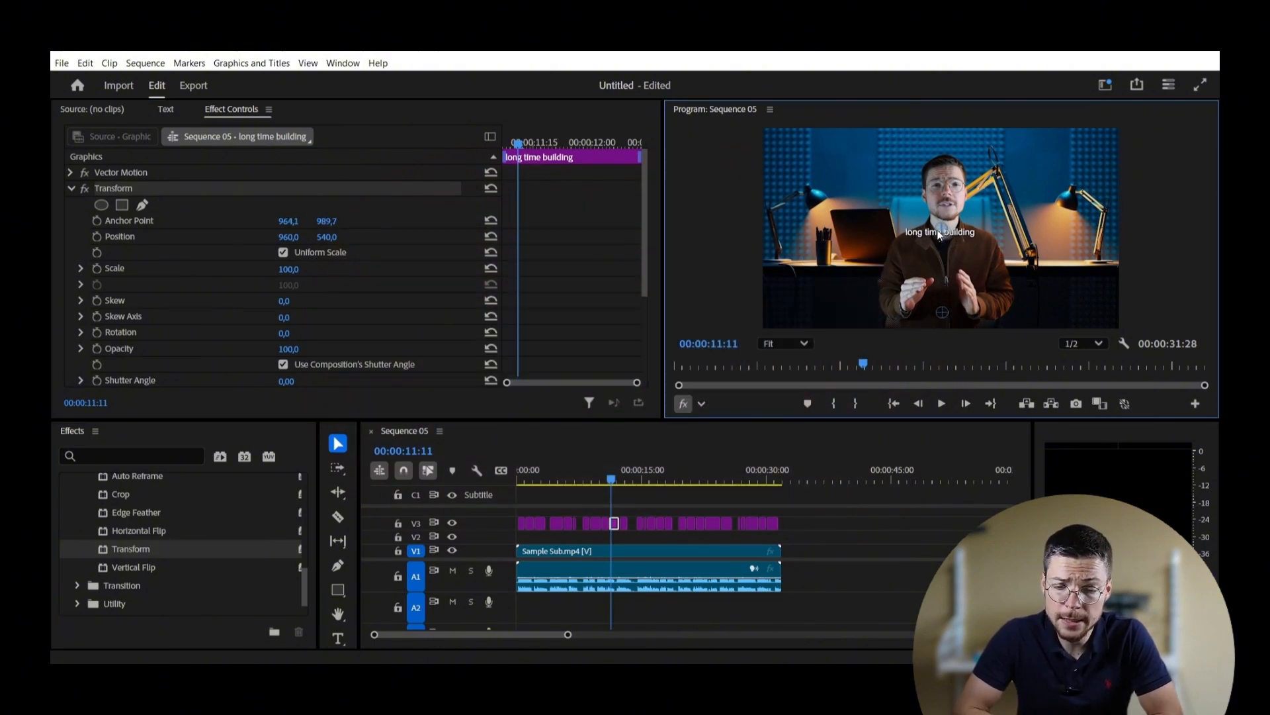
{"action": "left_click_drag", "start_coordinate": [940, 234], "coordinate": [944, 315]}
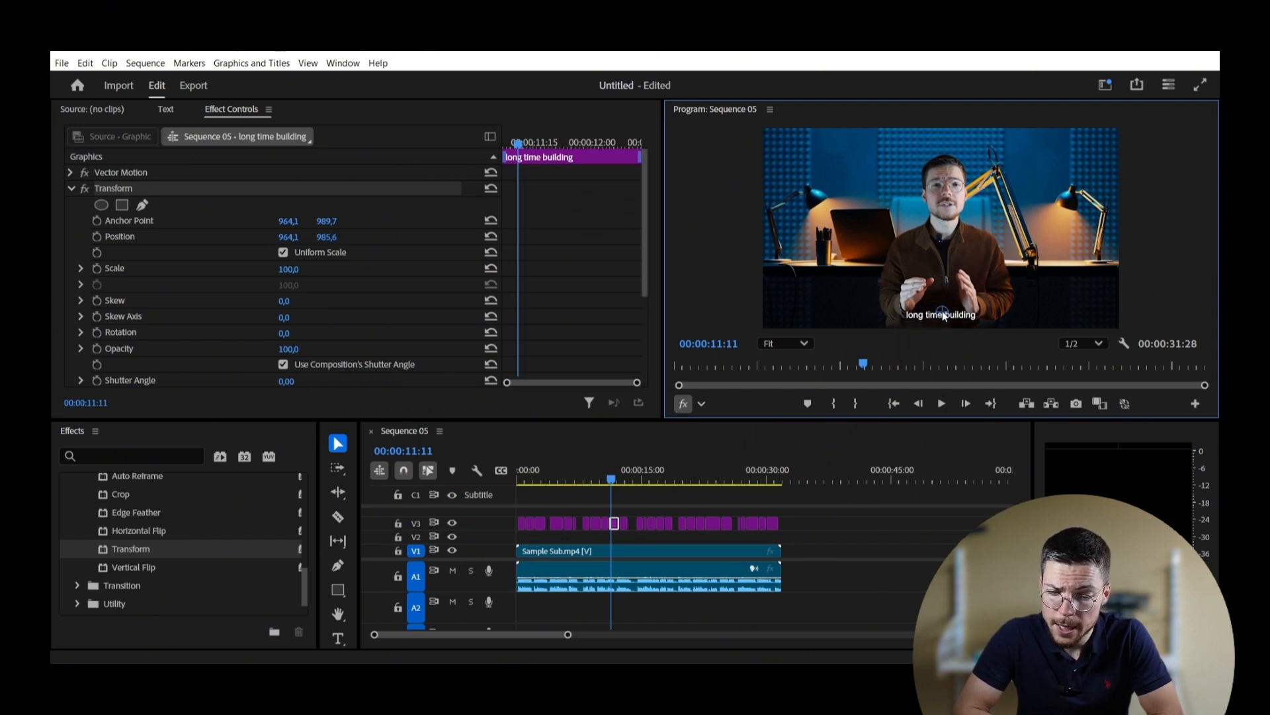
Step: Enter 989,7 for both the Transform Anchor Point and Position X and Y values
{"action": "left_click", "coordinate": [329, 220]}
{"action": "key", "text": "ctrl+c"}
{"action": "left_click", "coordinate": [295, 221]}
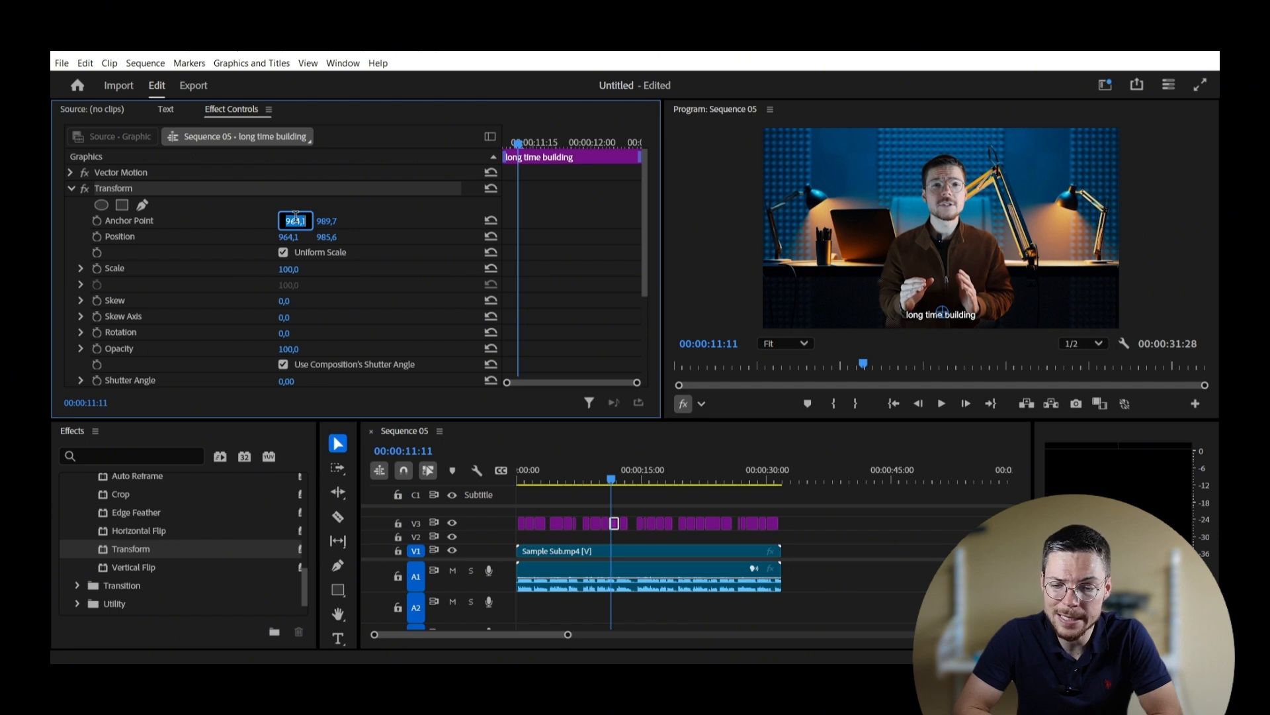
{"action": "key", "text": "ctrl+v"}
{"action": "left_click", "coordinate": [296, 233]}
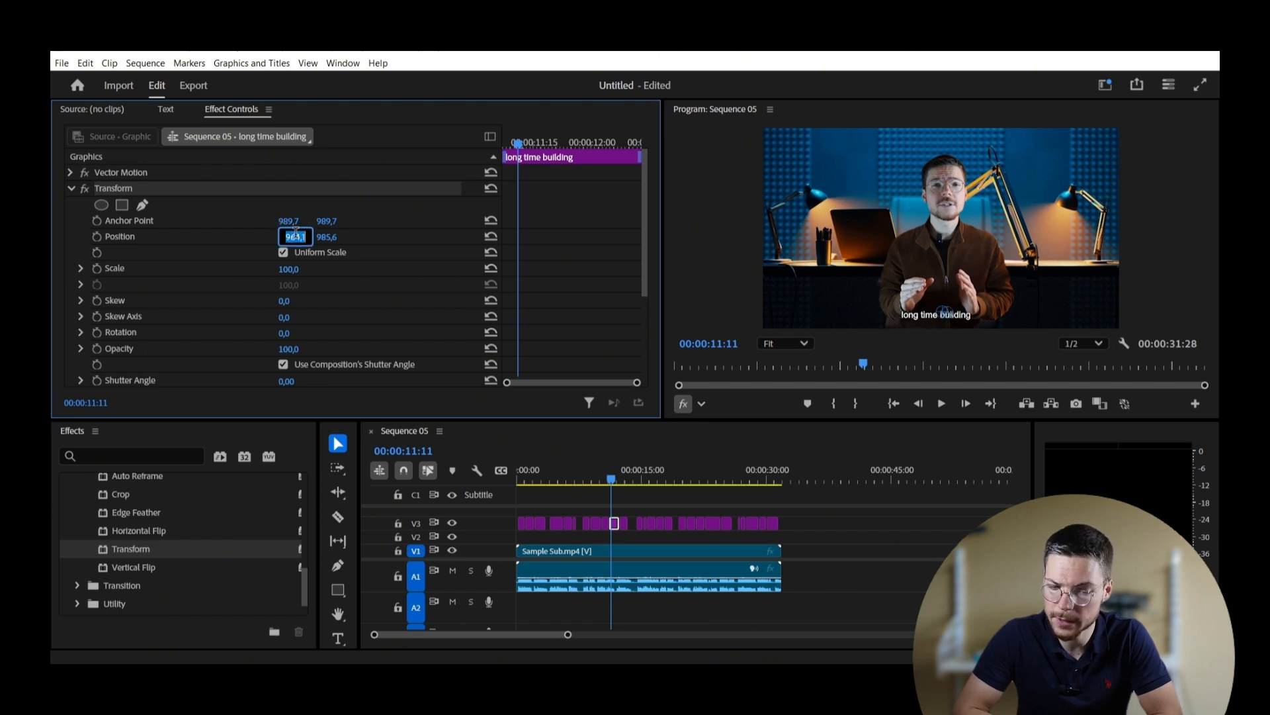
{"action": "left_click", "coordinate": [332, 237]}
{"action": "left_click", "coordinate": [402, 249]}
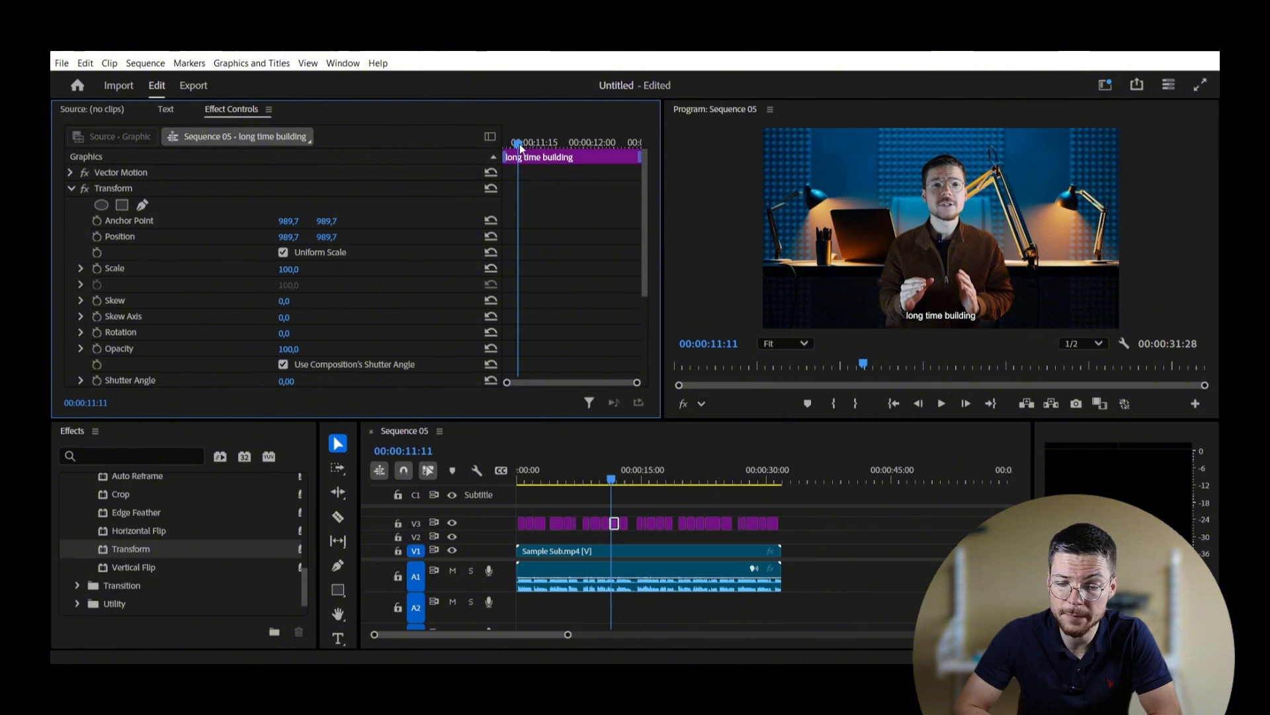
Step: Add Scale keyframes at the clip start and a few frames later, with the first at 0
{"action": "left_click_drag", "start_coordinate": [519, 143], "coordinate": [507, 149]}
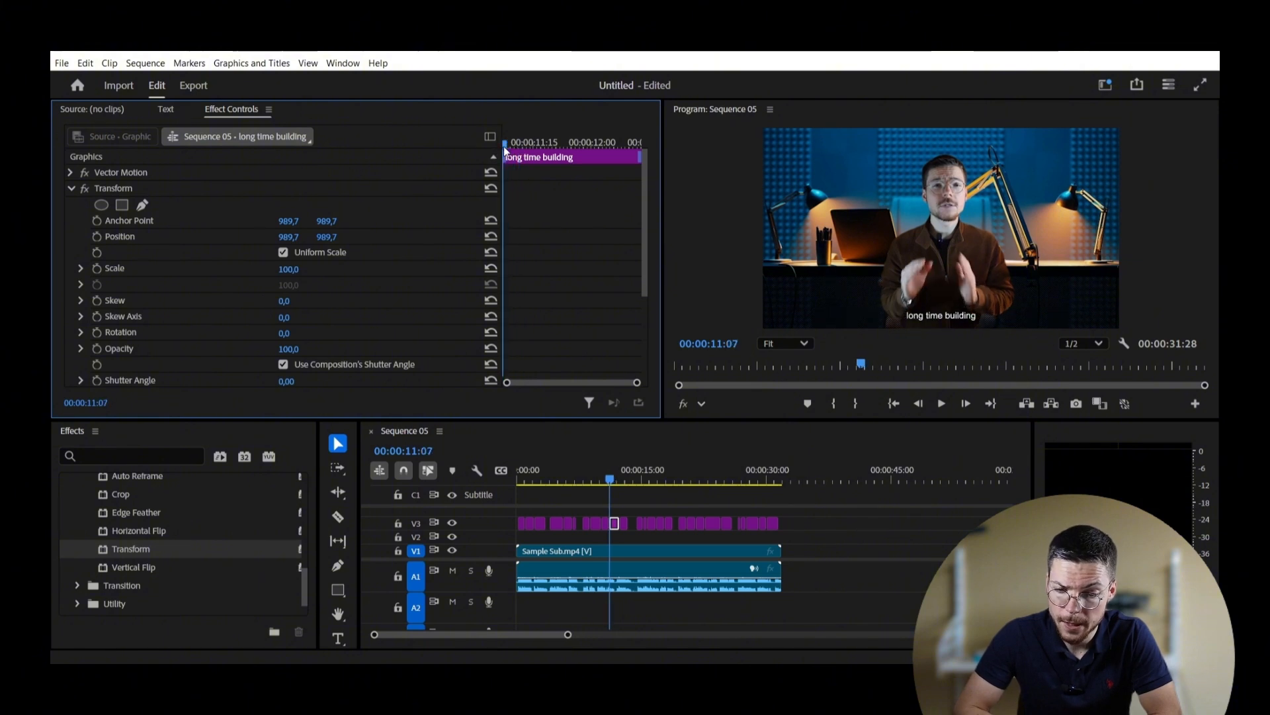
{"action": "left_click", "coordinate": [98, 269]}
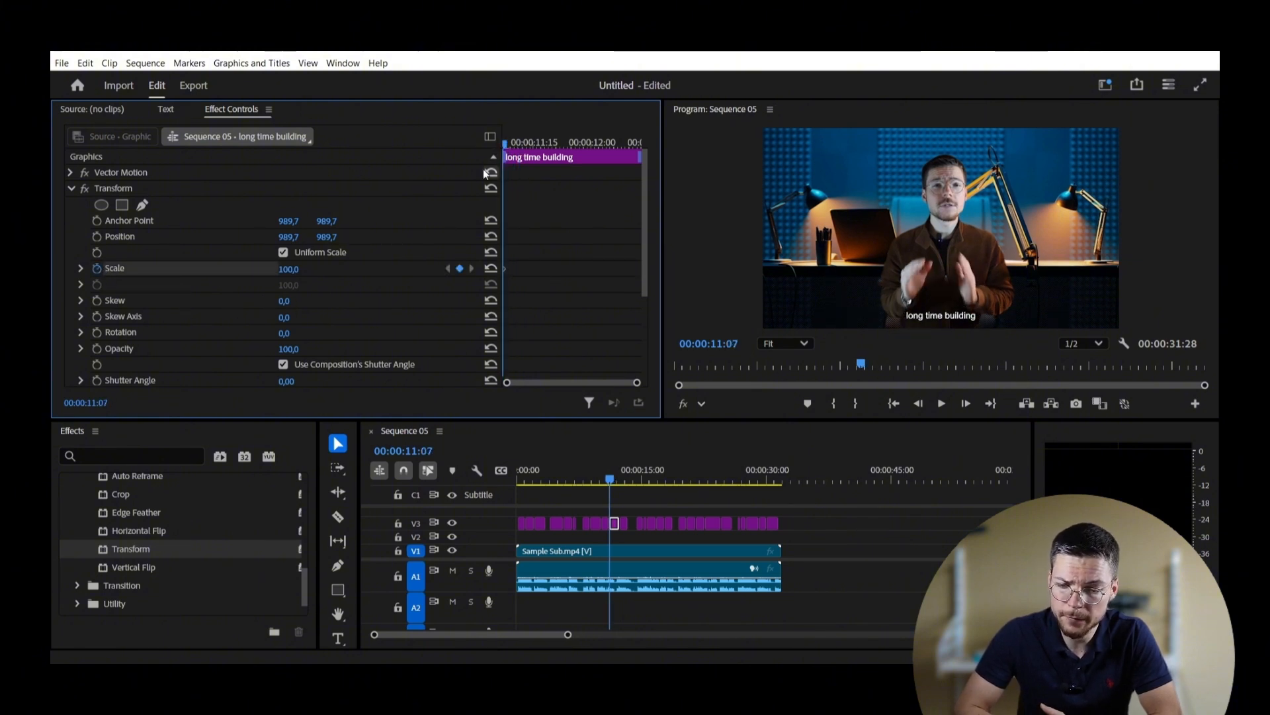
{"action": "left_click", "coordinate": [517, 150]}
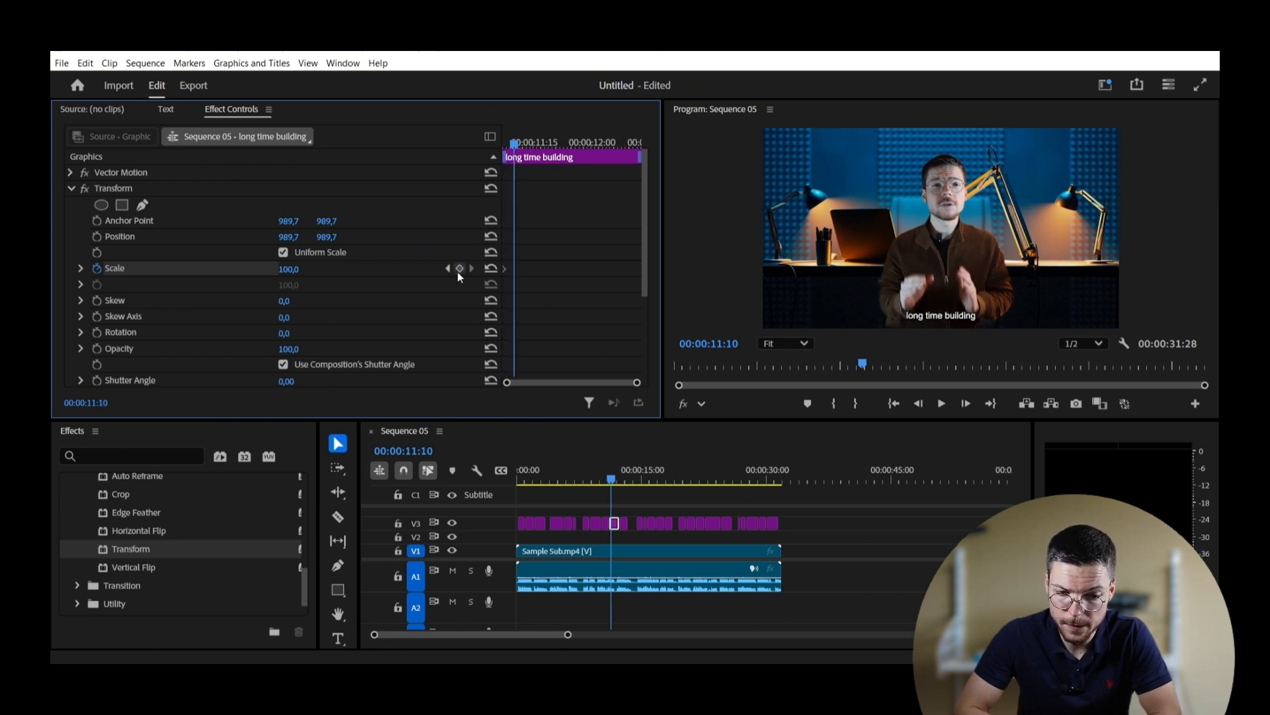
{"action": "left_click", "coordinate": [461, 268]}
{"action": "left_click", "coordinate": [506, 146]}
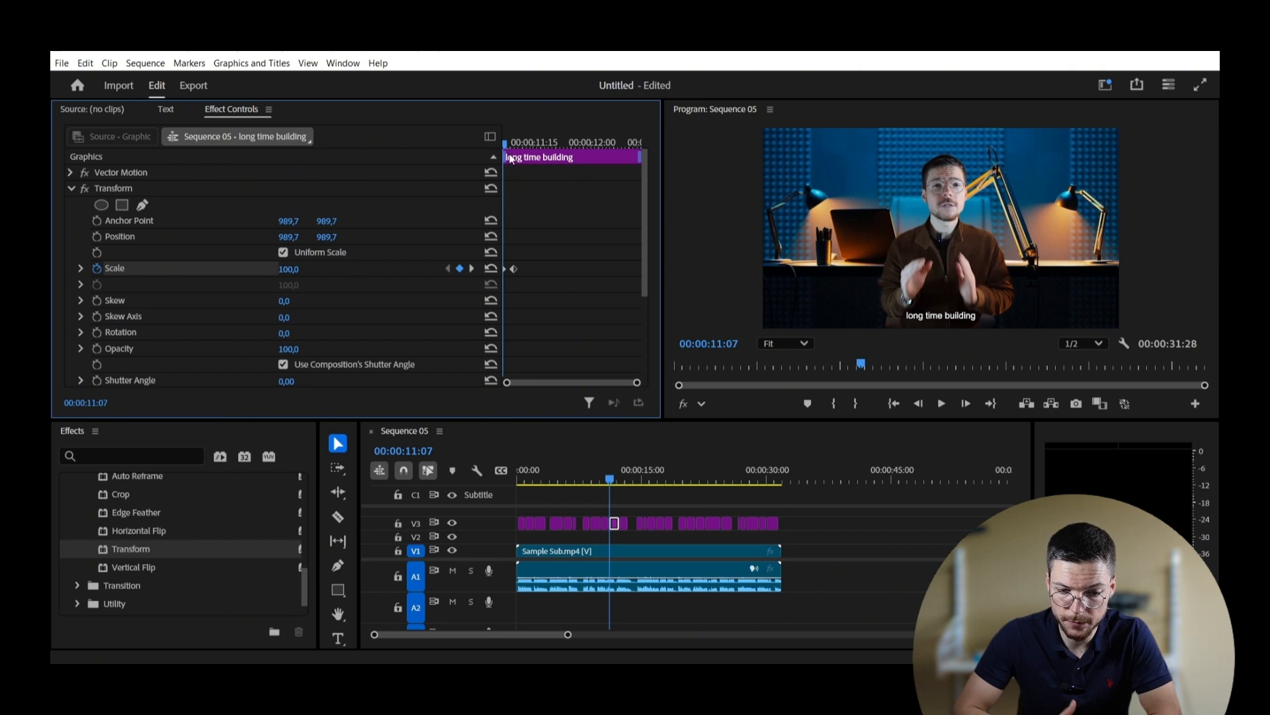
{"action": "left_click", "coordinate": [300, 266]}
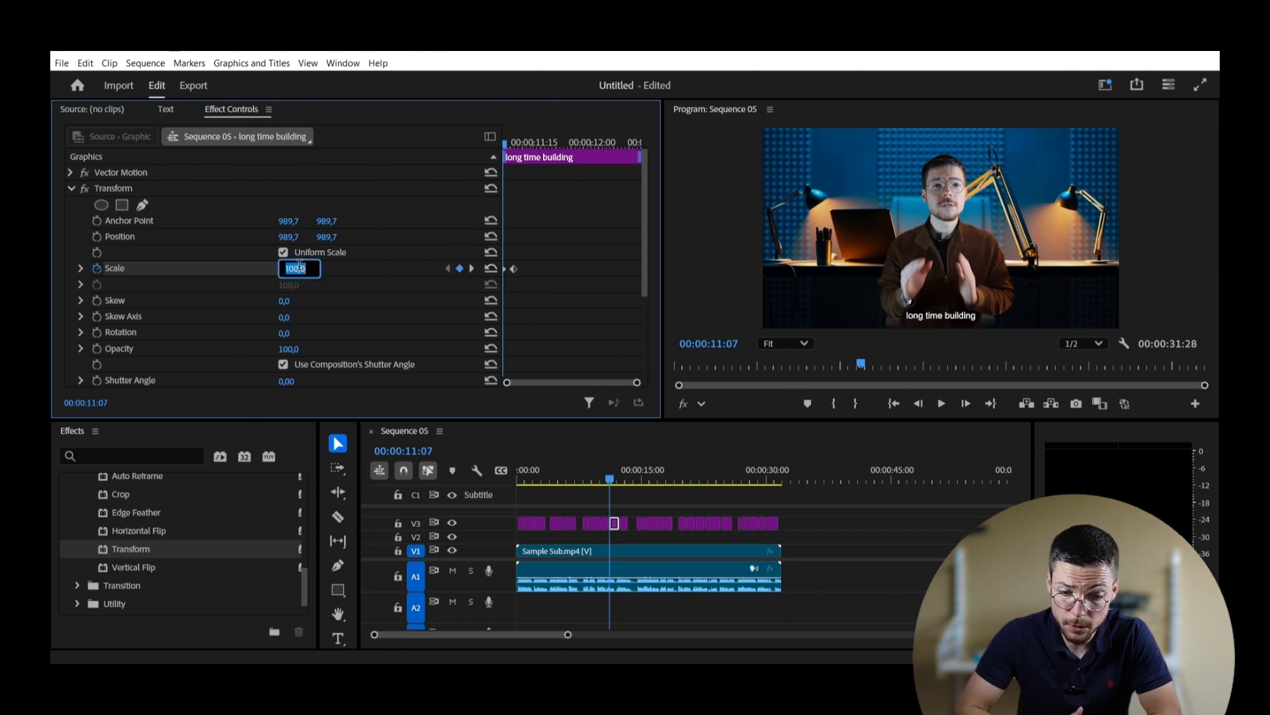
{"action": "type", "text": "0"}
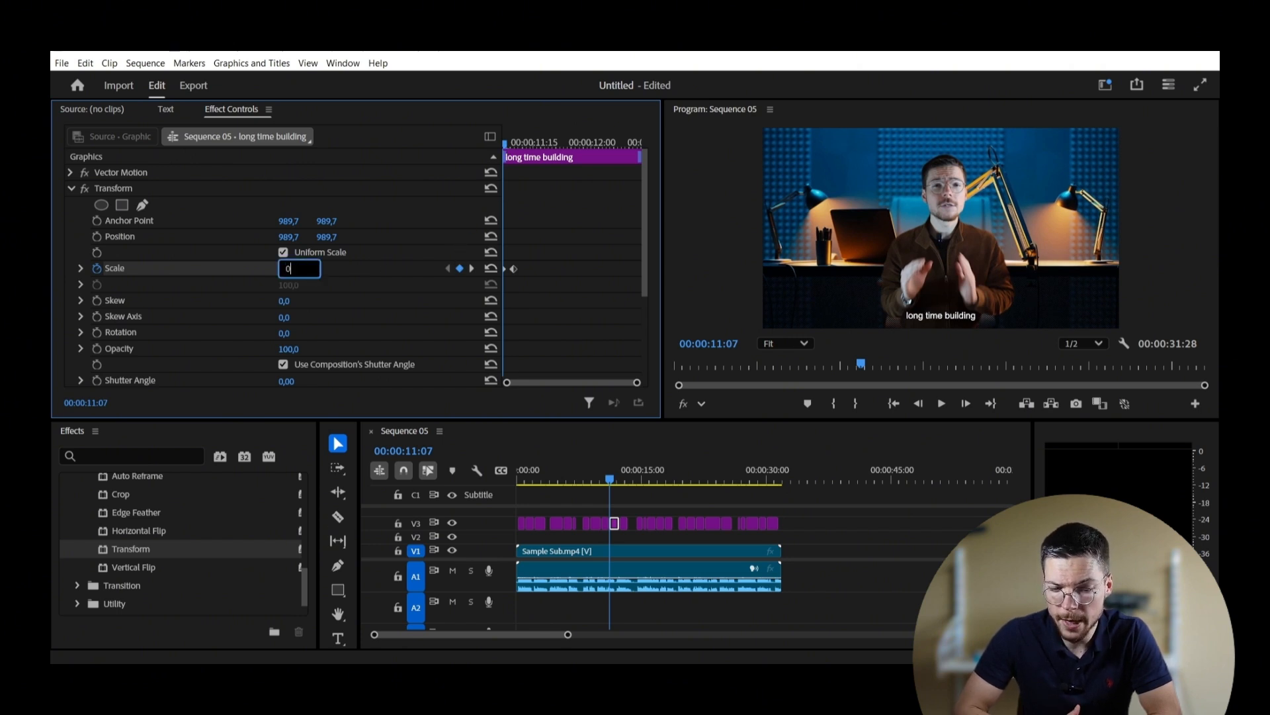
{"action": "key", "text": "Return"}
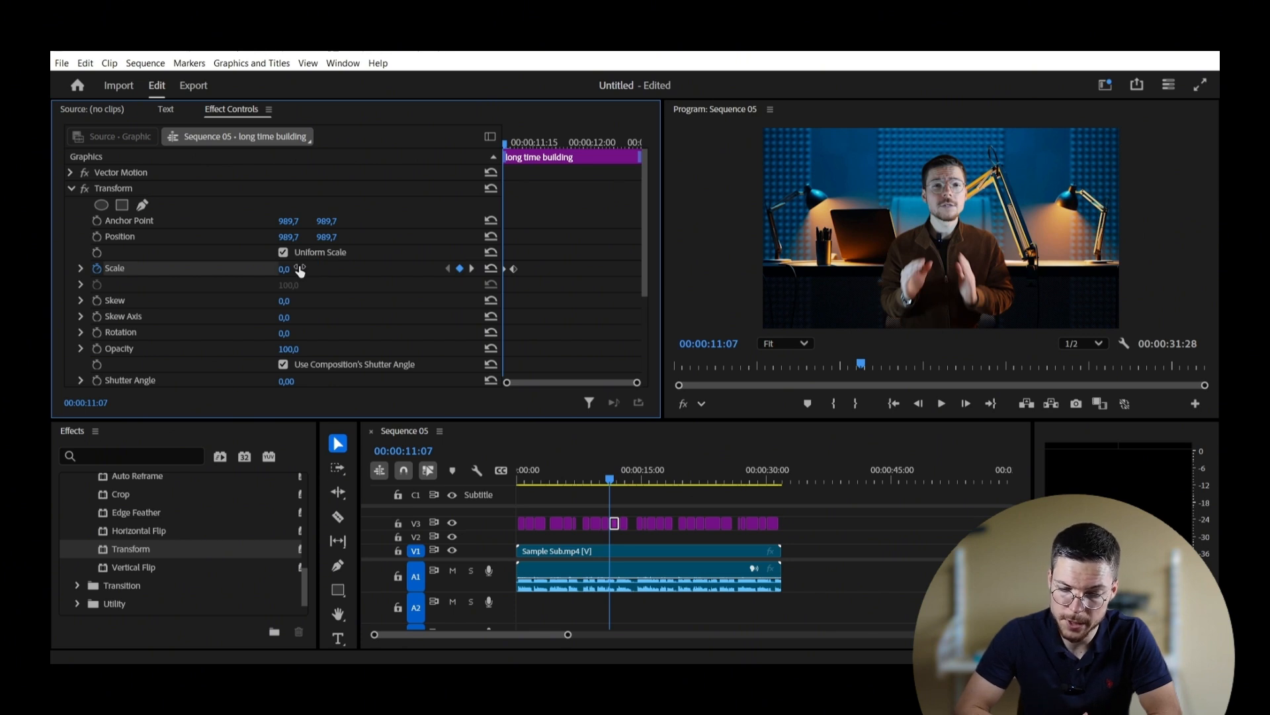
Step: Set Shutter Angle to 150 and apply Ease Out to the Scale keyframe
{"action": "scroll", "coordinate": [313, 291], "scroll_direction": "down", "scroll_amount": 3}
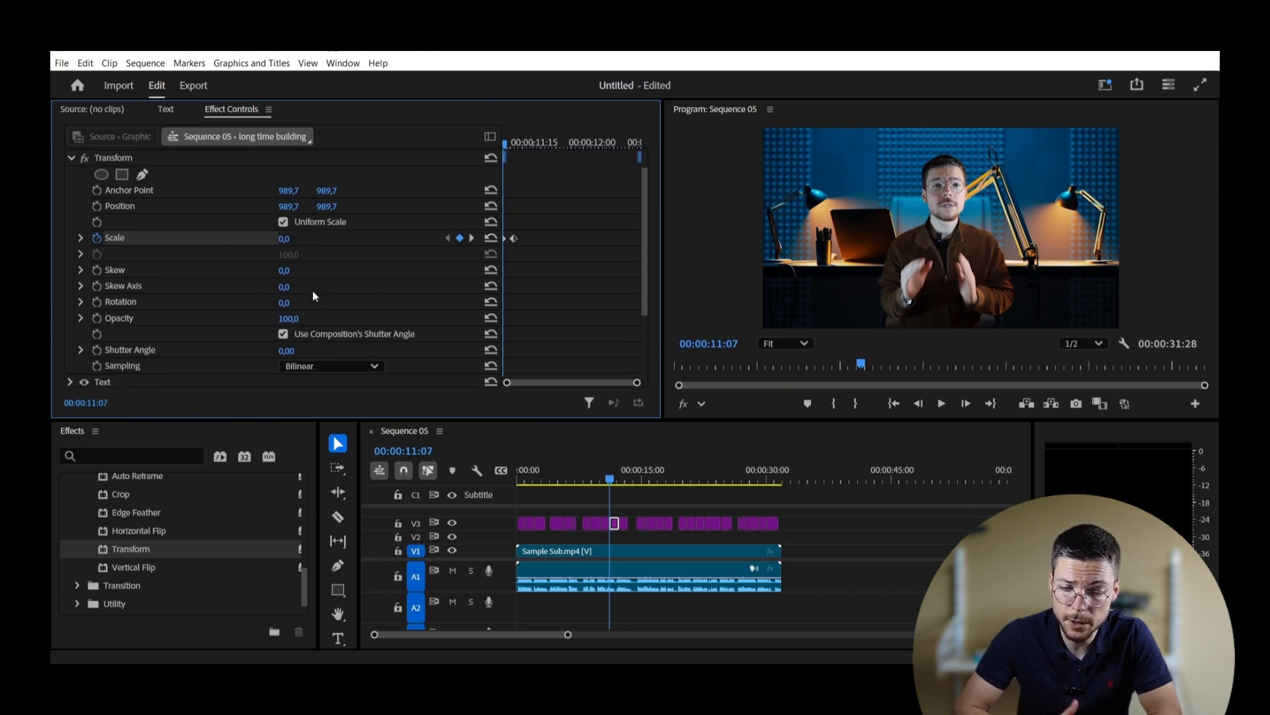
{"action": "left_click", "coordinate": [286, 335]}
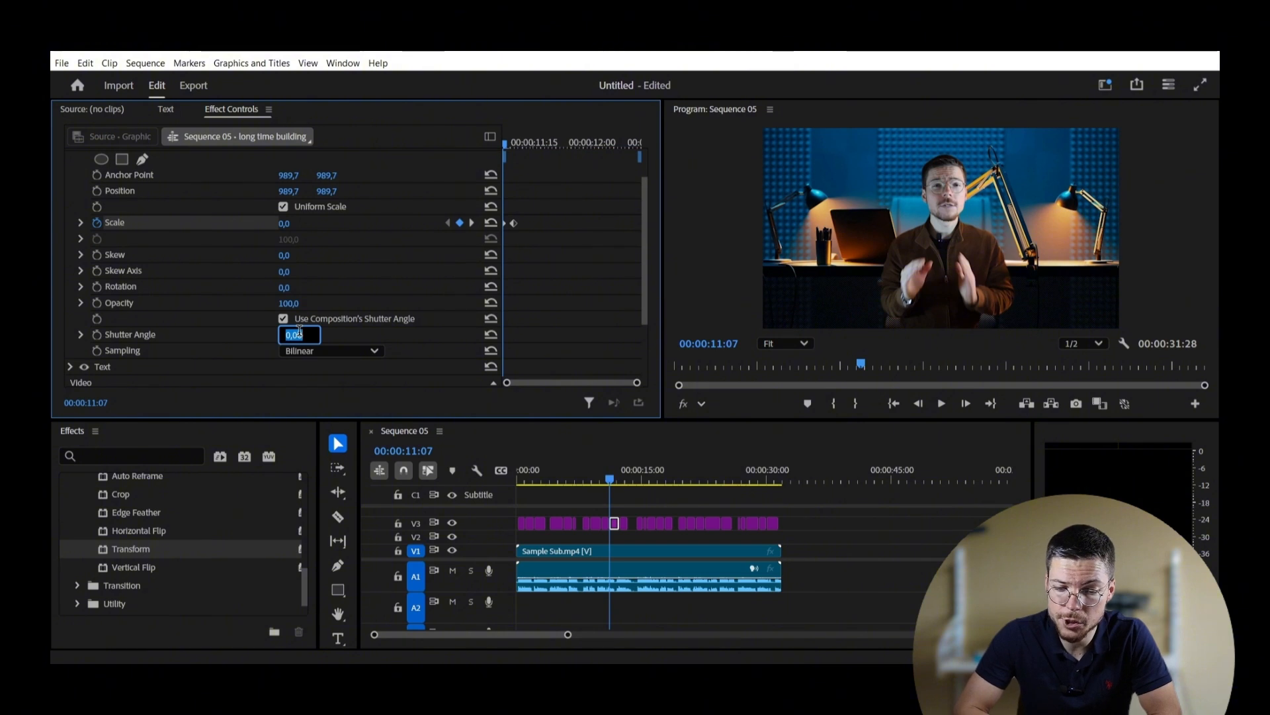
{"action": "type", "text": "150"}
{"action": "key", "text": "Return"}
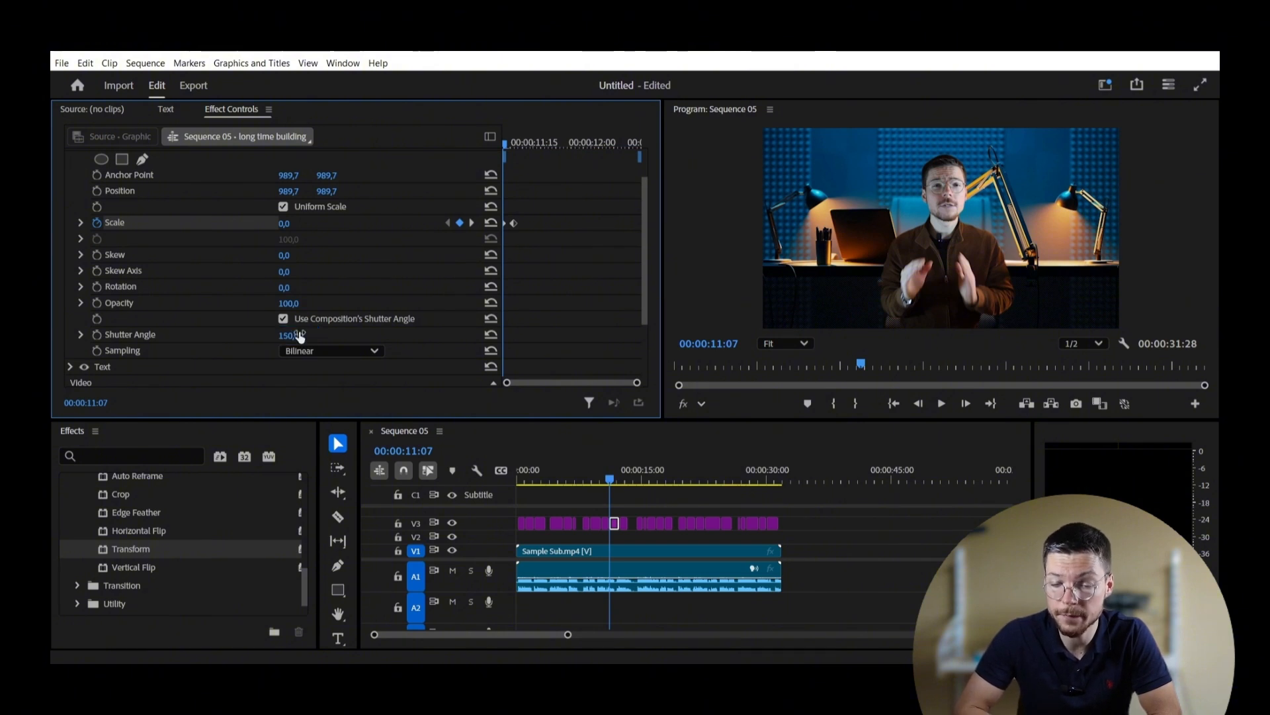
{"action": "right_click", "coordinate": [514, 225]}
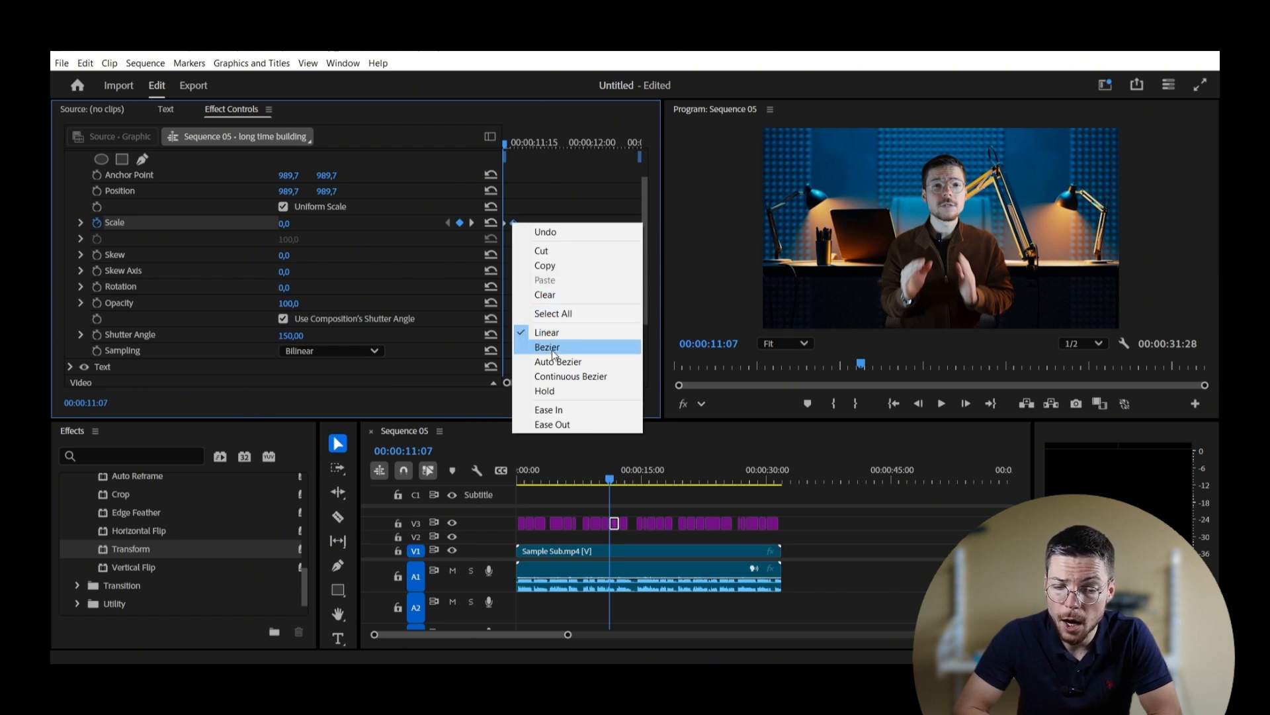
{"action": "left_click", "coordinate": [568, 424]}
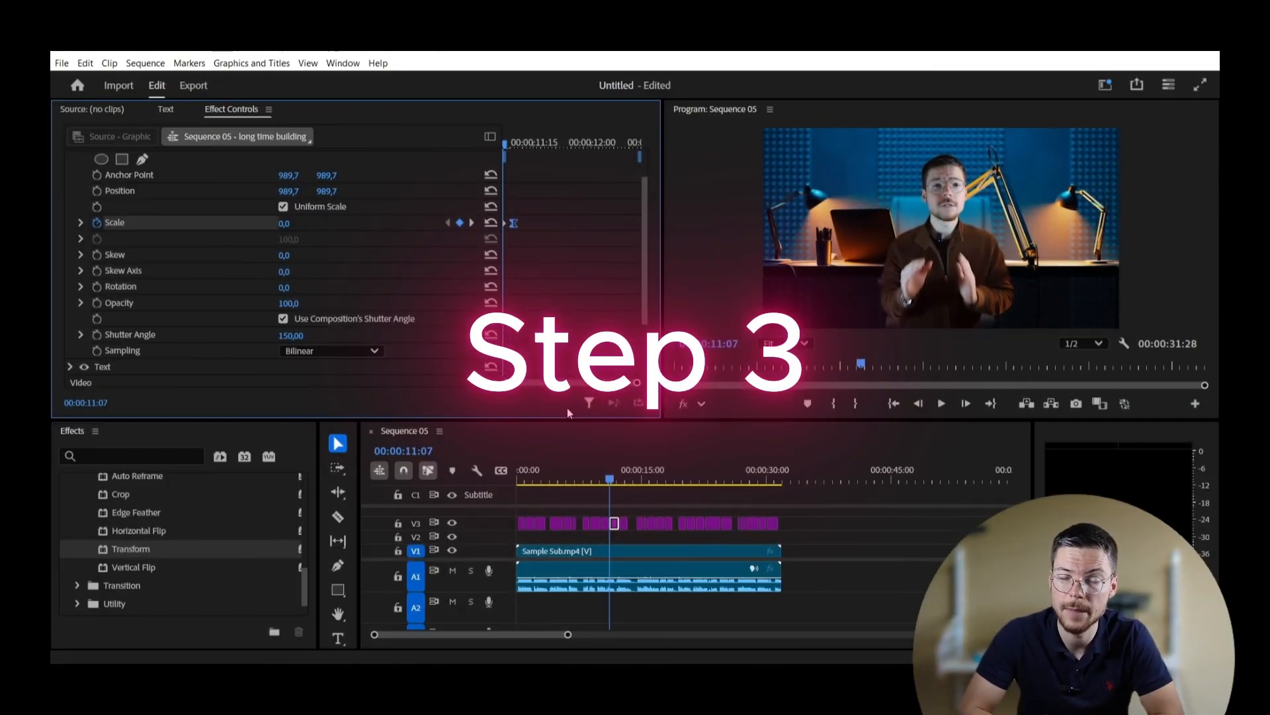
Step: Play the sequence to watch the subtitle pop in to scale 100, then select its Transform effect
{"action": "left_click", "coordinate": [942, 403]}
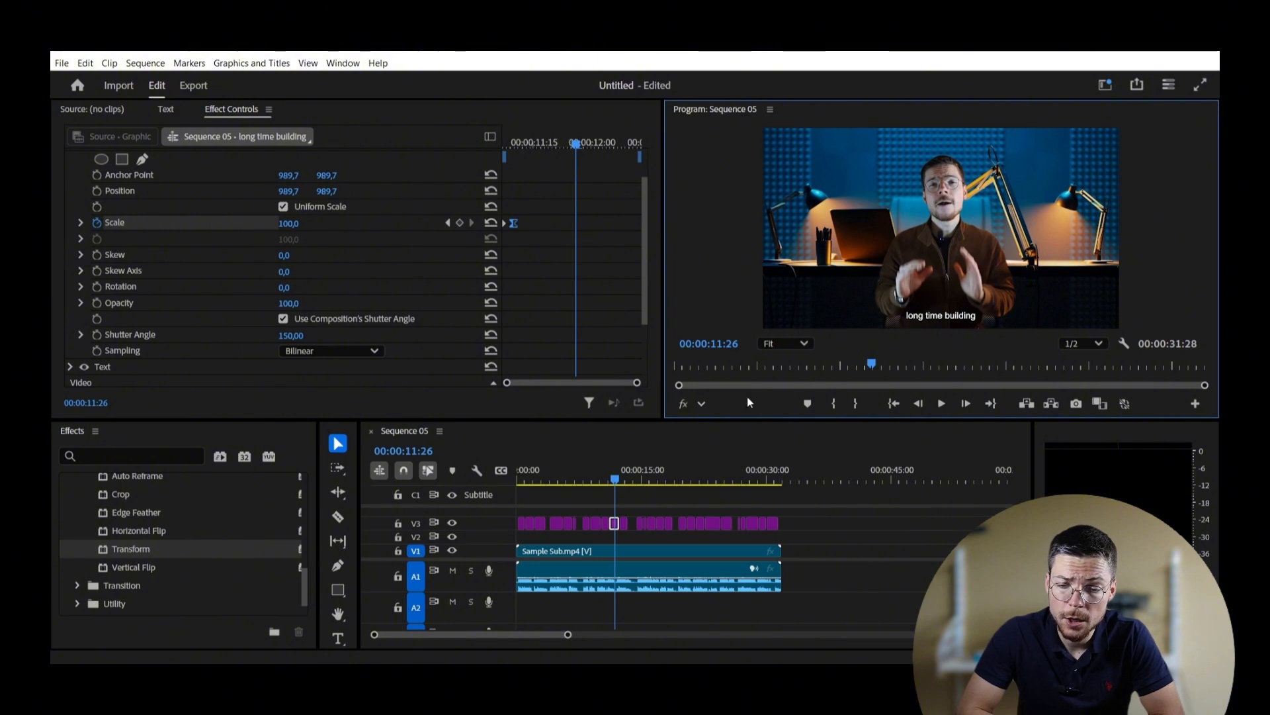
{"action": "scroll", "coordinate": [162, 221], "scroll_direction": "up", "scroll_amount": 2}
{"action": "left_click", "coordinate": [141, 191]}
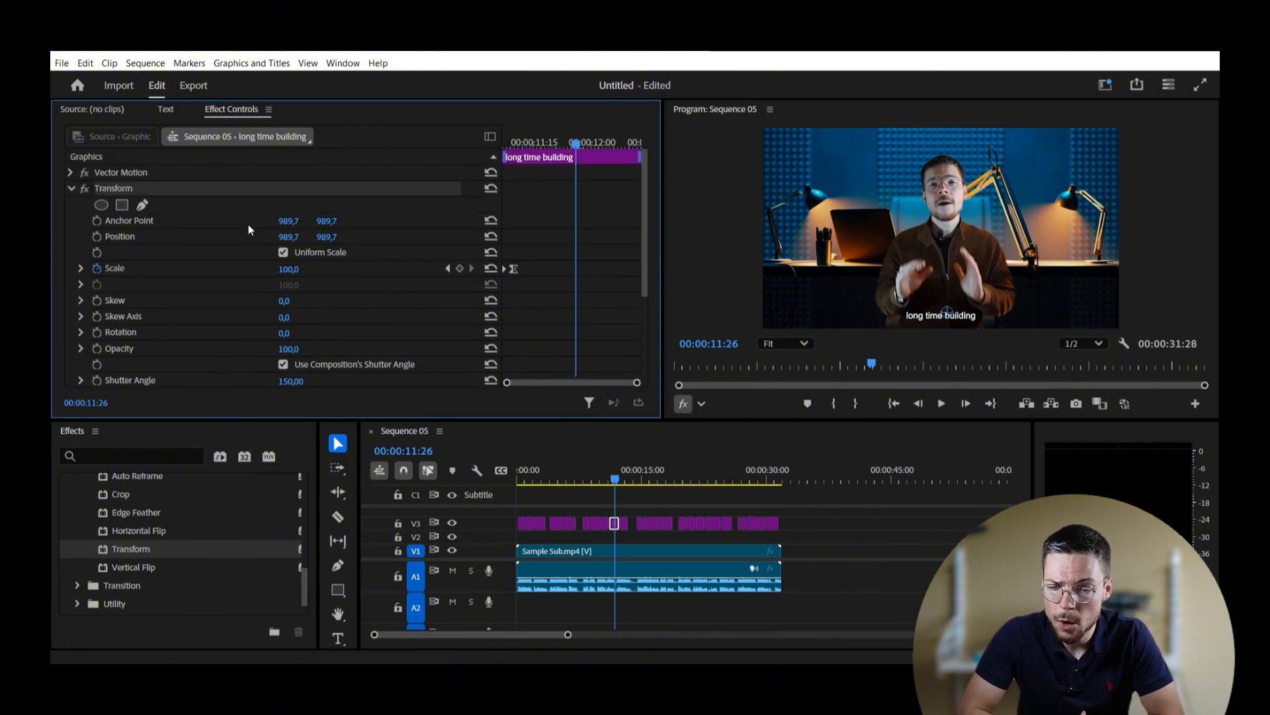
Step: Marquee-select the V3 subtitle clips, play Sequence 05 from 00:00, and switch to Export
{"action": "left_click_drag", "start_coordinate": [797, 516], "coordinate": [487, 531]}
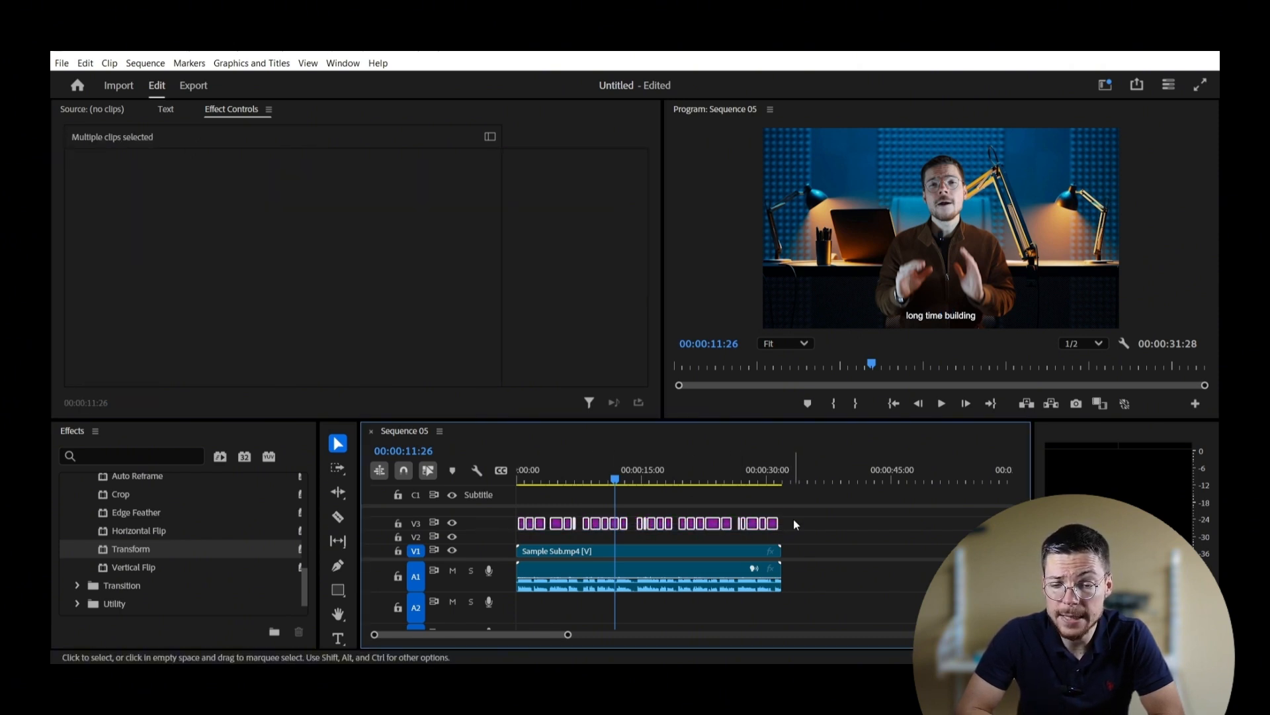
{"action": "left_click", "coordinate": [518, 485]}
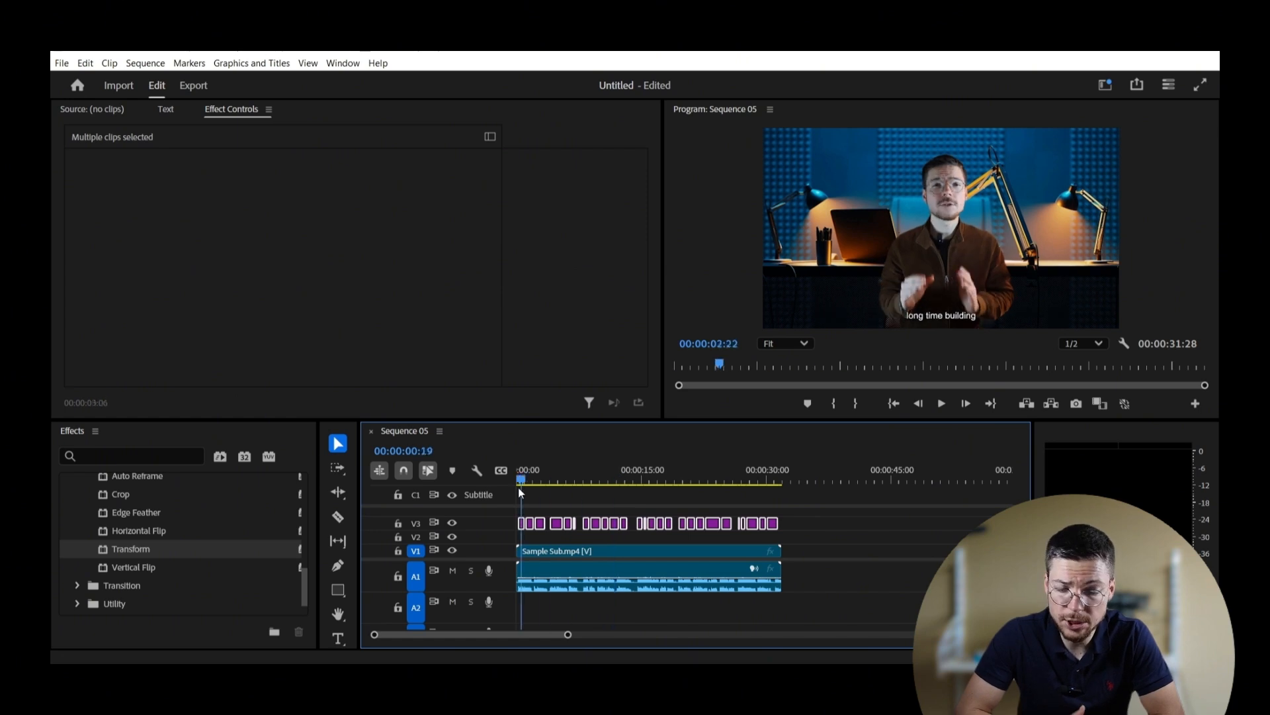
{"action": "left_click", "coordinate": [941, 405]}
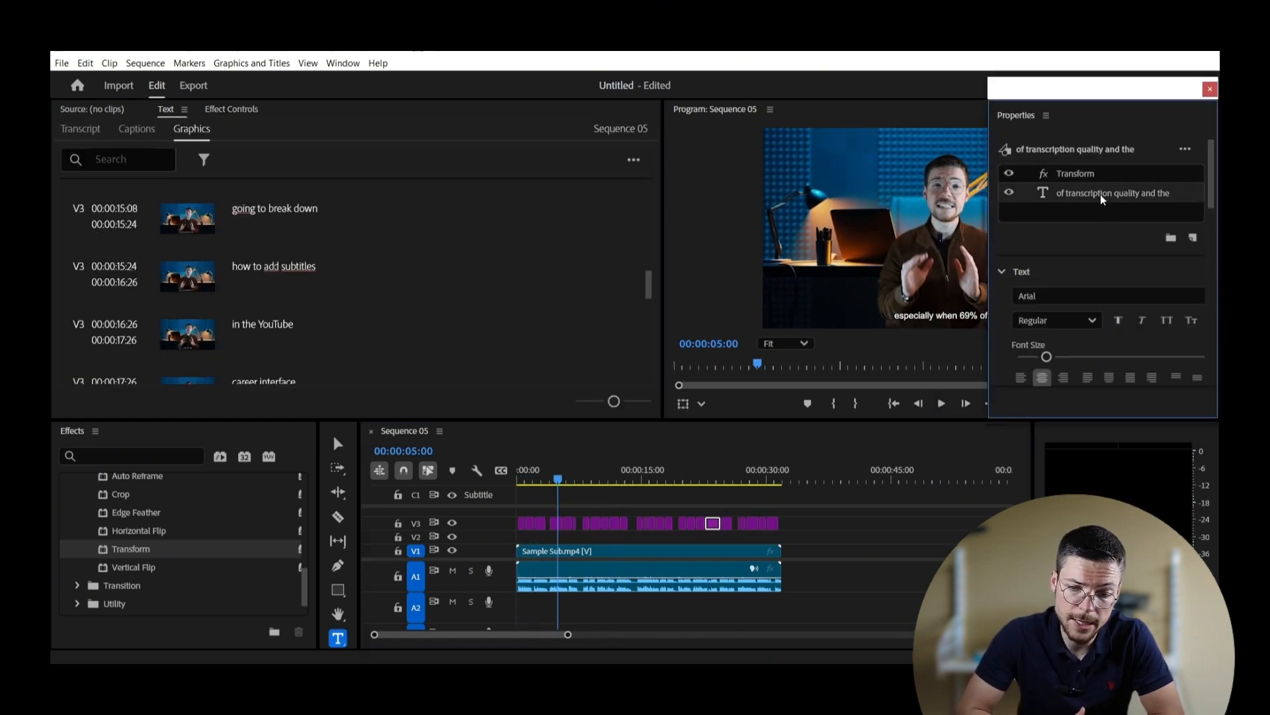
{"action": "left_click_drag", "start_coordinate": [806, 531], "coordinate": [523, 522]}
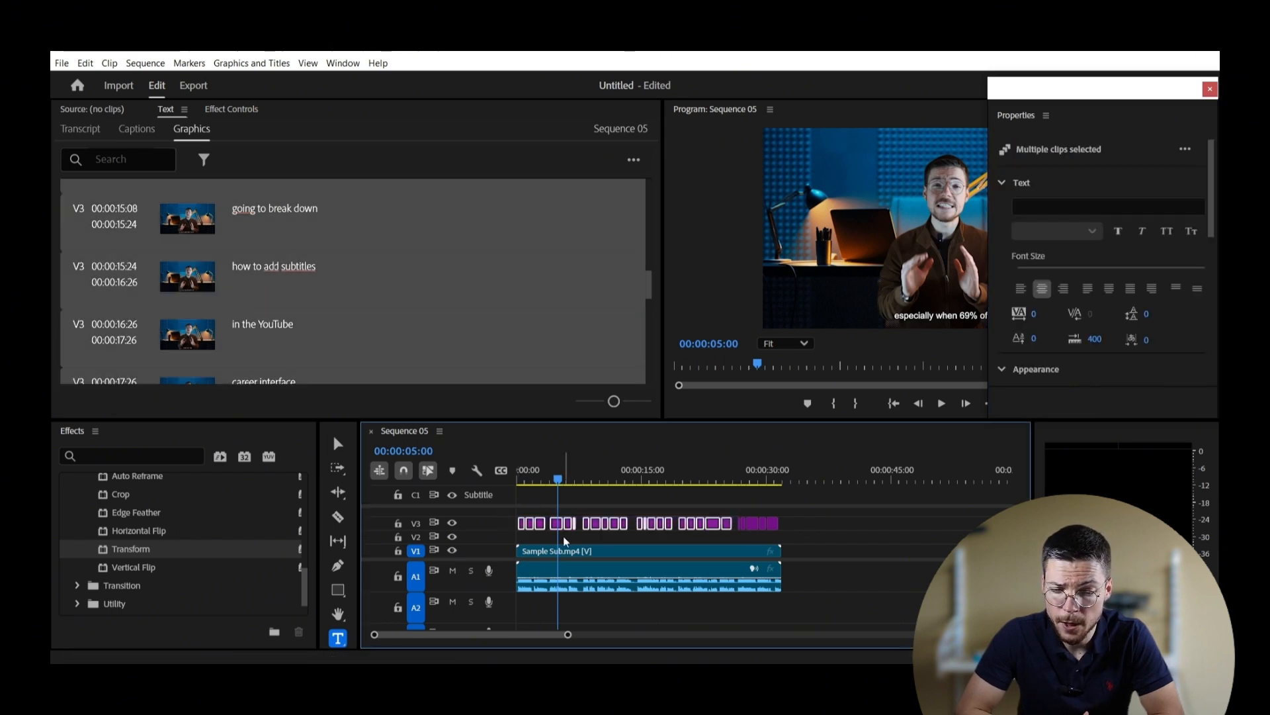
{"action": "left_click", "coordinate": [831, 527]}
{"action": "left_click_drag", "start_coordinate": [831, 527], "coordinate": [517, 524]}
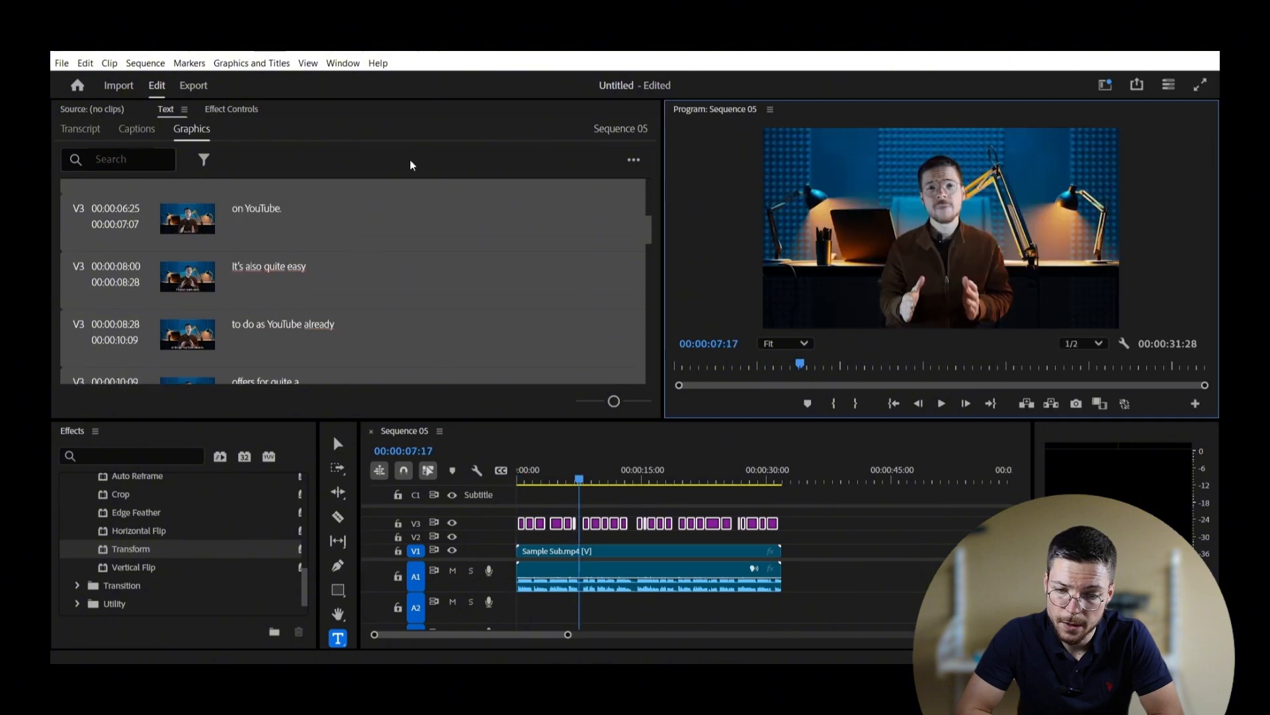
{"action": "left_click", "coordinate": [192, 87]}
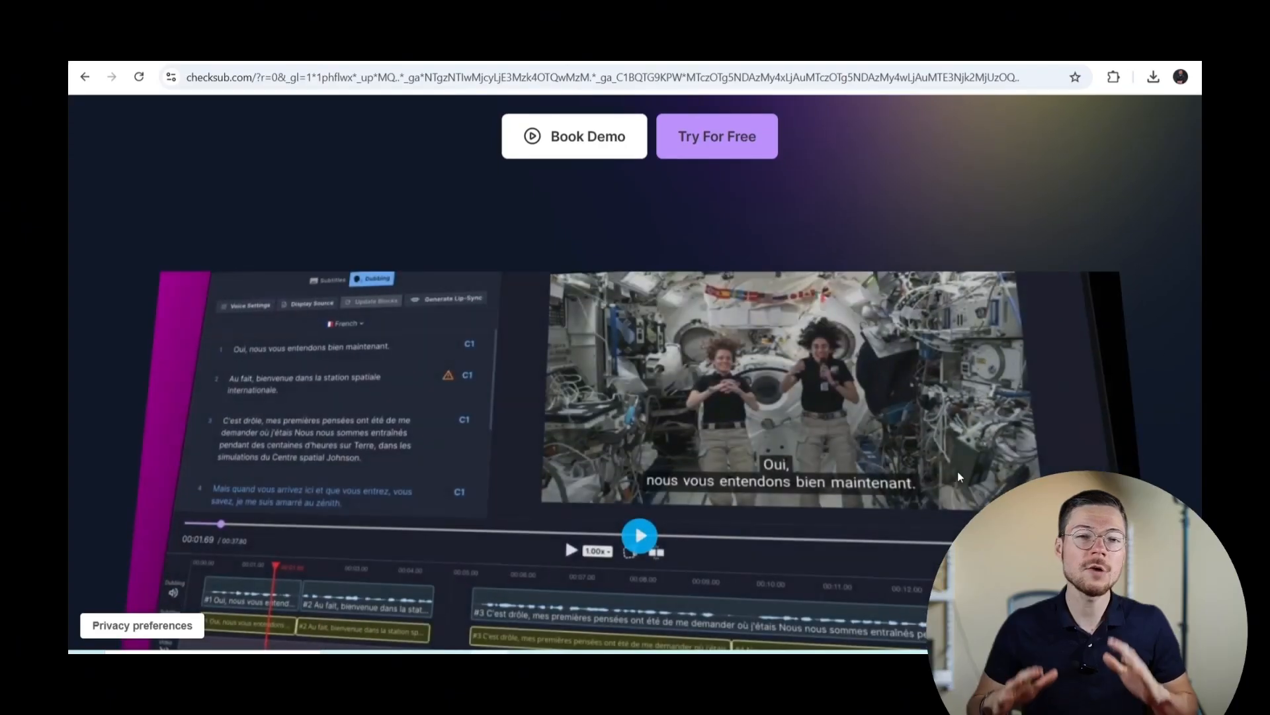
{"action": "scroll", "coordinate": [960, 476], "scroll_direction": "down", "scroll_amount": 6}
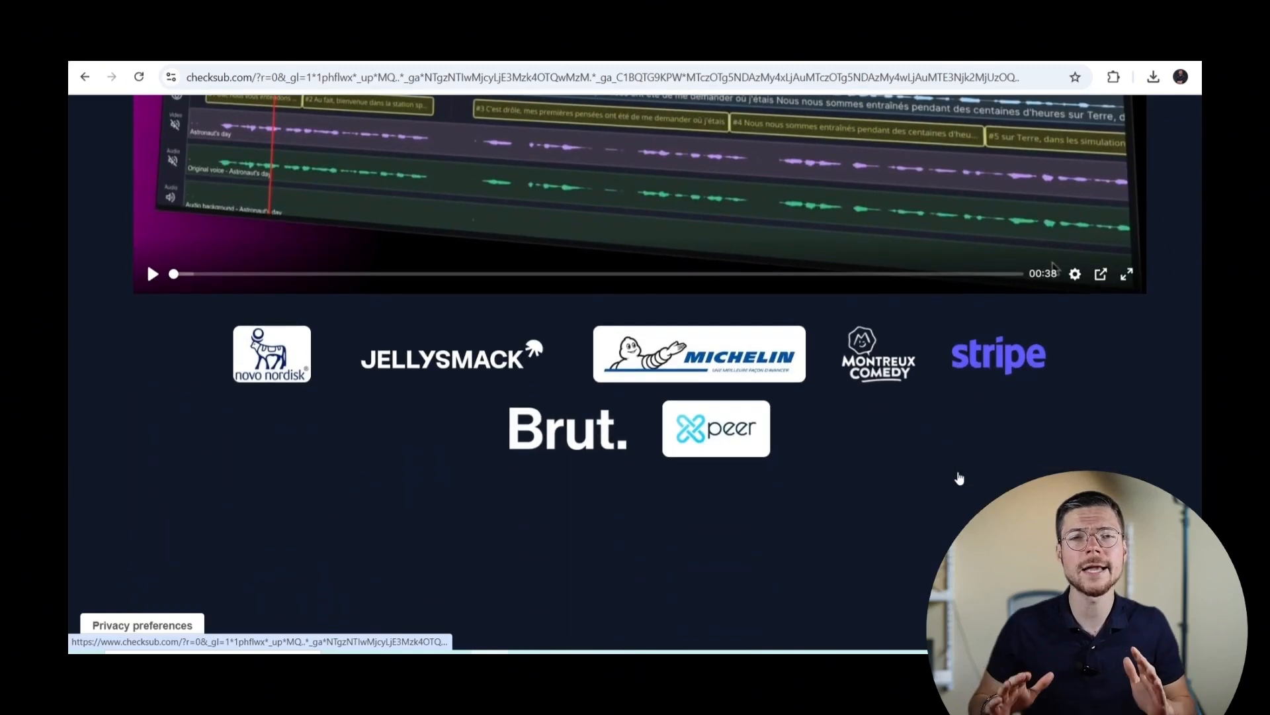
Step: Scroll the checksub.com homepage down to the footer and back up, then go to Log In
{"action": "scroll", "coordinate": [960, 478], "scroll_direction": "down", "scroll_amount": 8}
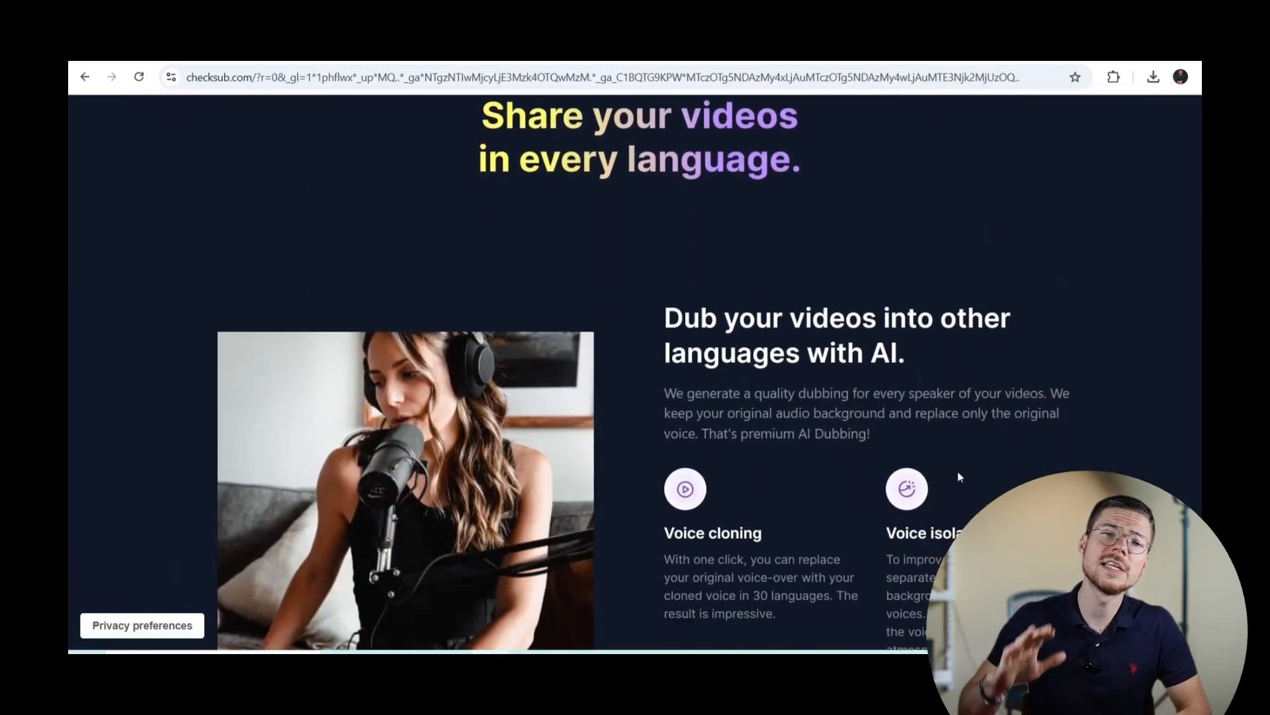
{"action": "scroll", "coordinate": [959, 477], "scroll_direction": "down", "scroll_amount": 9}
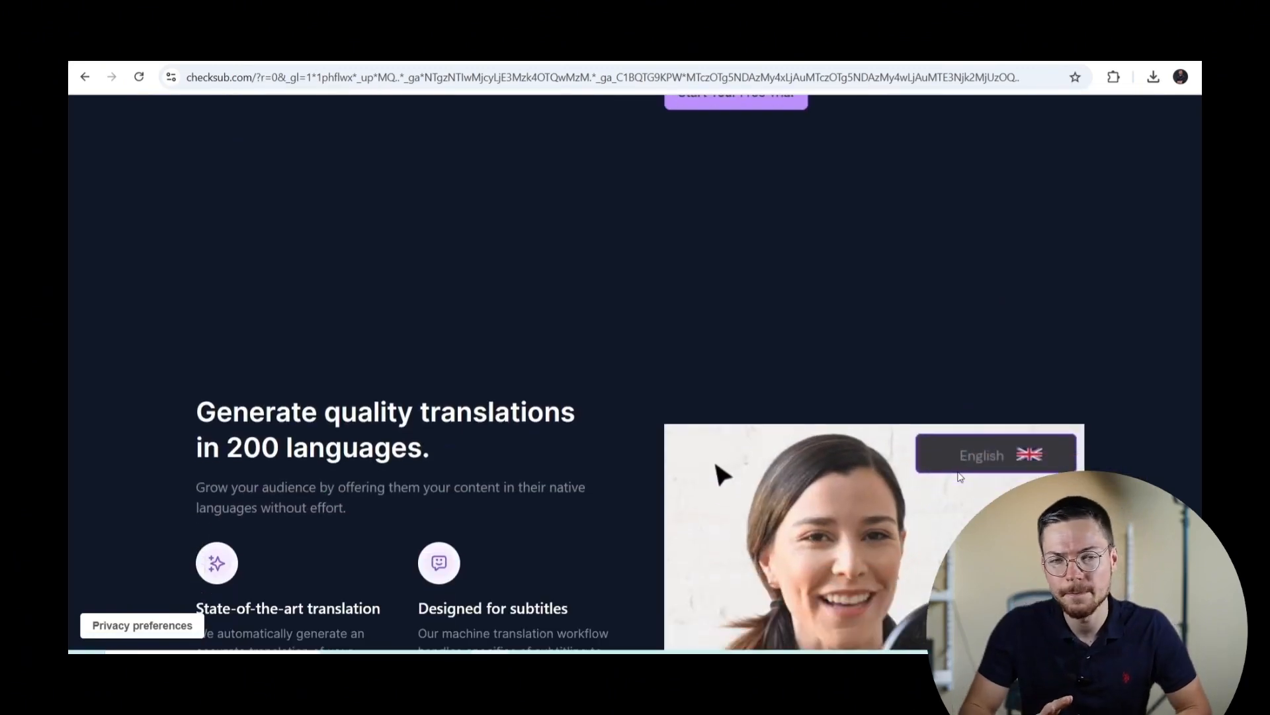
{"action": "scroll", "coordinate": [959, 475], "scroll_direction": "down", "scroll_amount": 9}
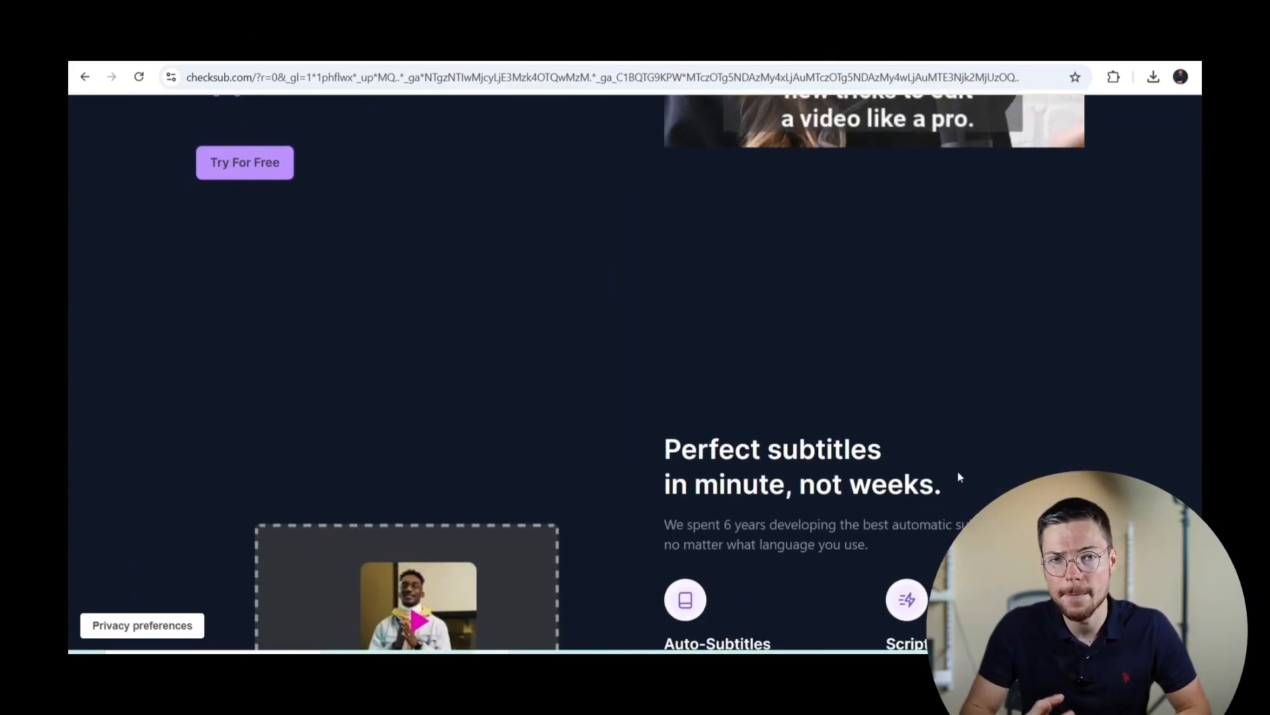
{"action": "scroll", "coordinate": [959, 477], "scroll_direction": "down", "scroll_amount": 10}
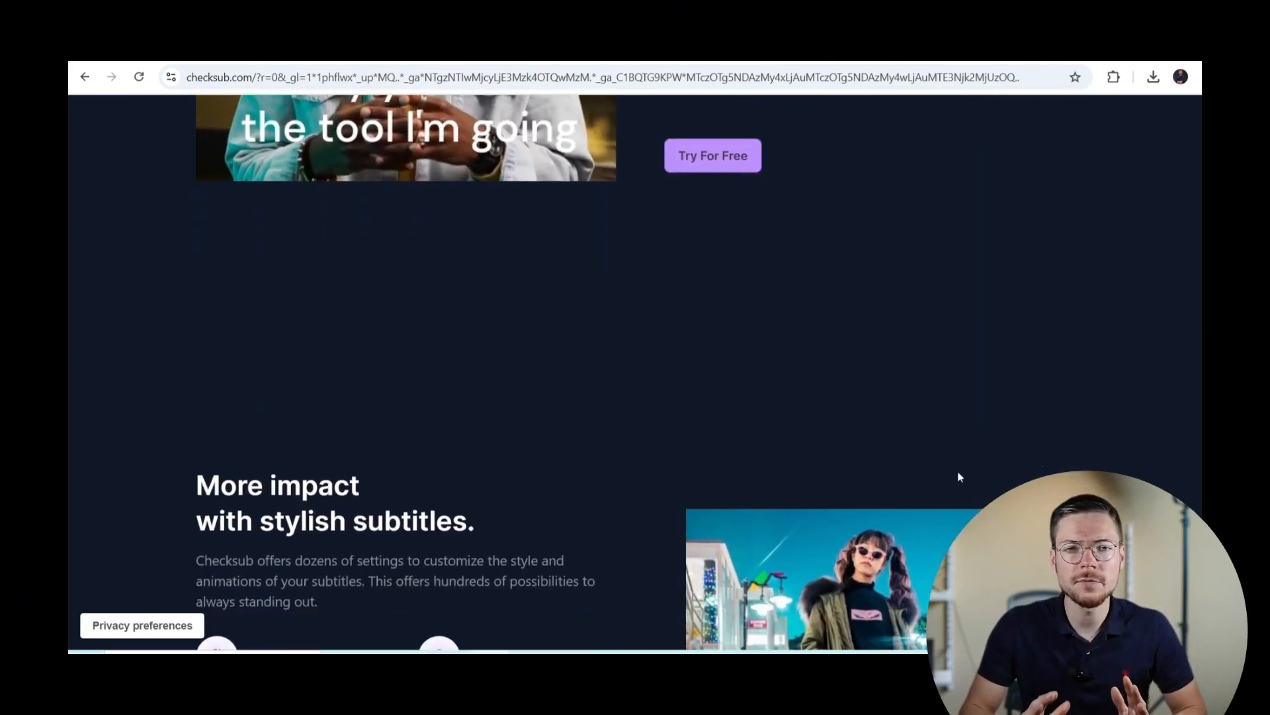
{"action": "scroll", "coordinate": [960, 476], "scroll_direction": "down", "scroll_amount": 12}
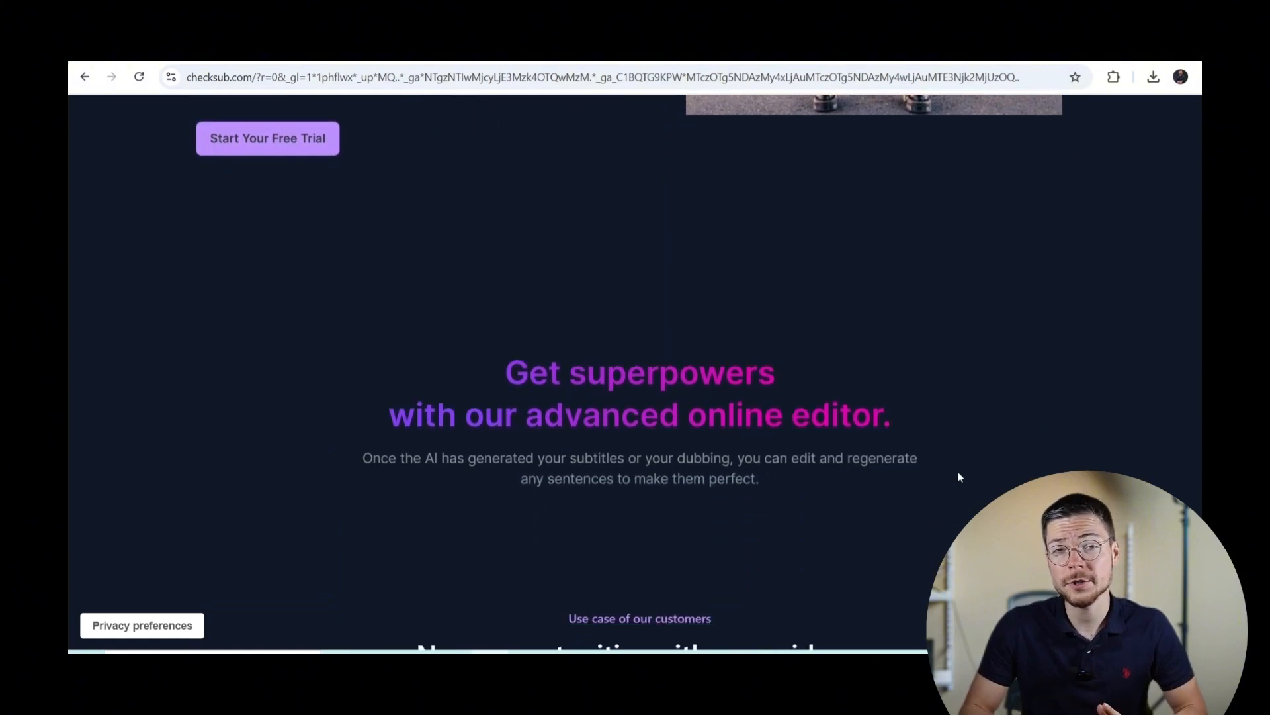
{"action": "scroll", "coordinate": [960, 476], "scroll_direction": "down", "scroll_amount": 10}
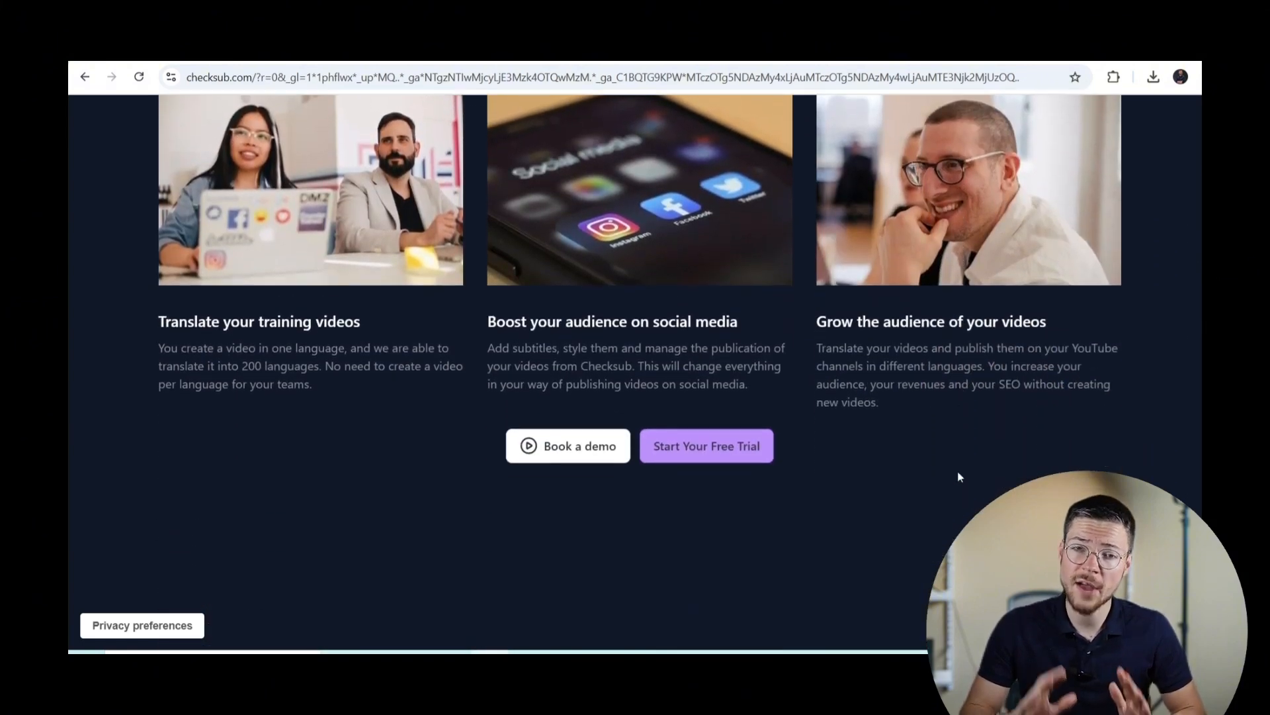
{"action": "scroll", "coordinate": [959, 473], "scroll_direction": "down", "scroll_amount": 10}
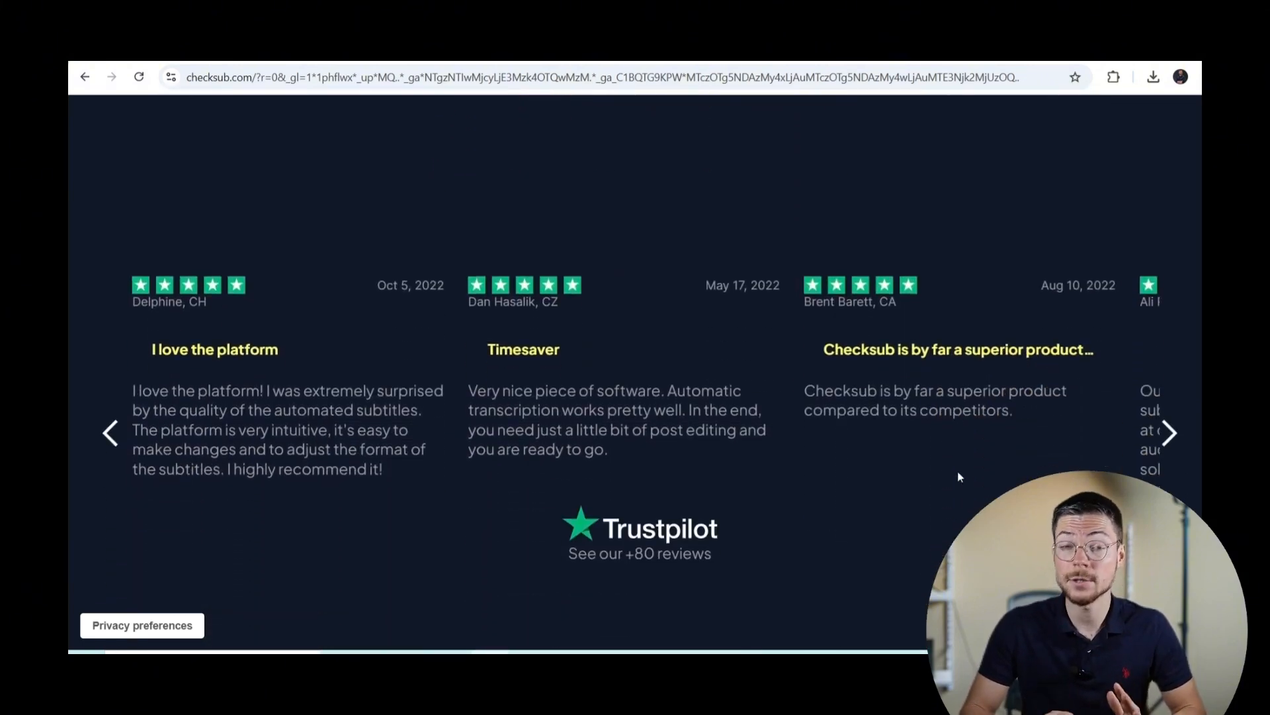
{"action": "scroll", "coordinate": [958, 474], "scroll_direction": "down", "scroll_amount": 13}
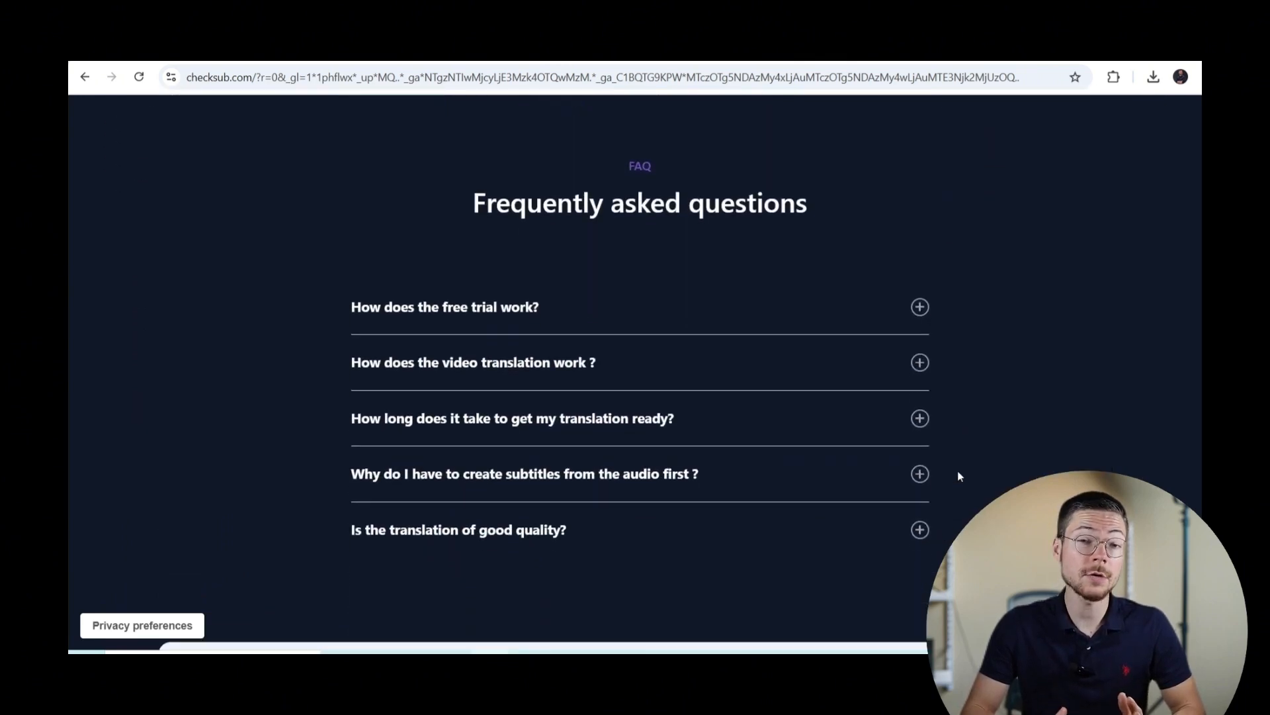
{"action": "scroll", "coordinate": [959, 475], "scroll_direction": "down", "scroll_amount": 10}
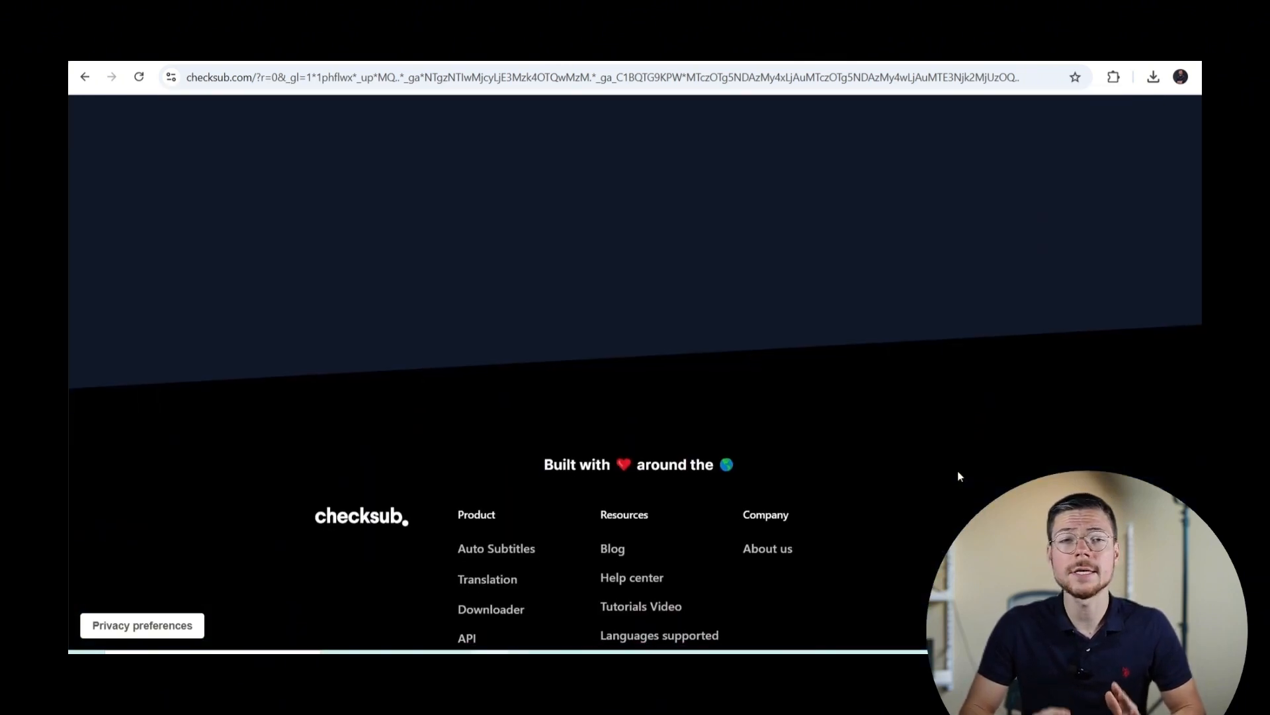
{"action": "scroll", "coordinate": [959, 475], "scroll_direction": "down", "scroll_amount": 4}
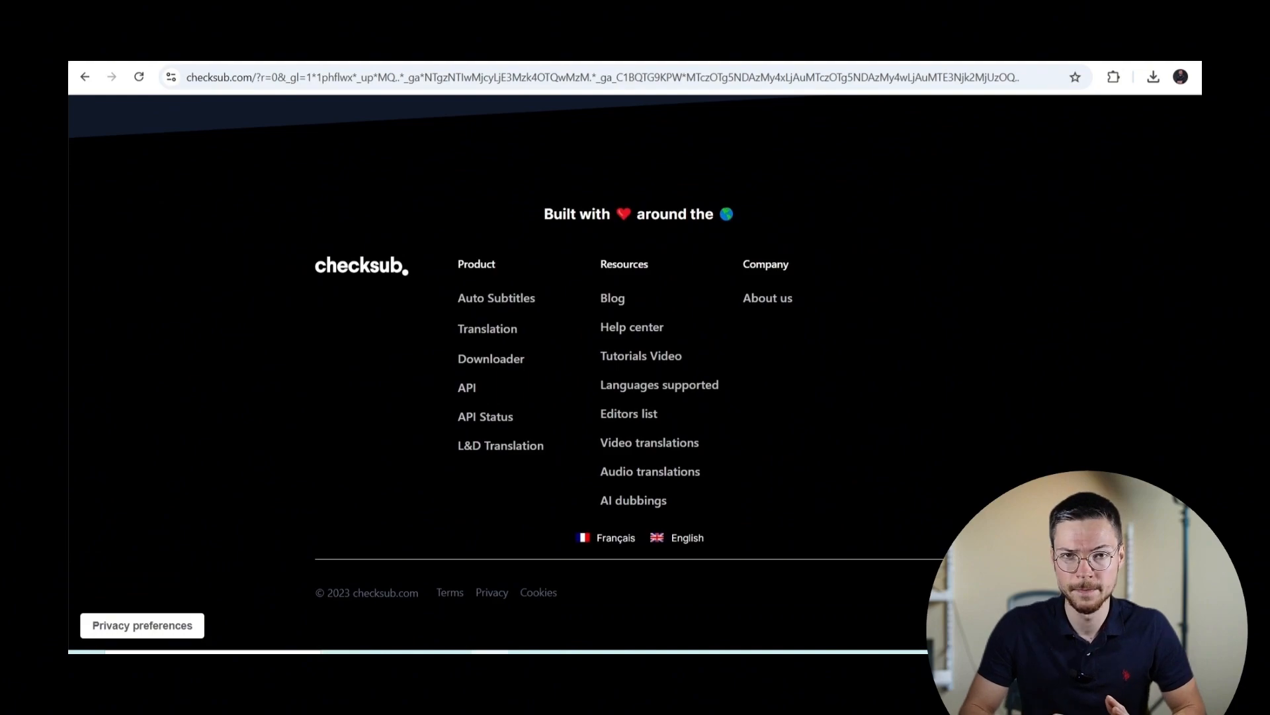
{"action": "scroll", "coordinate": [958, 475], "scroll_direction": "up", "scroll_amount": 20}
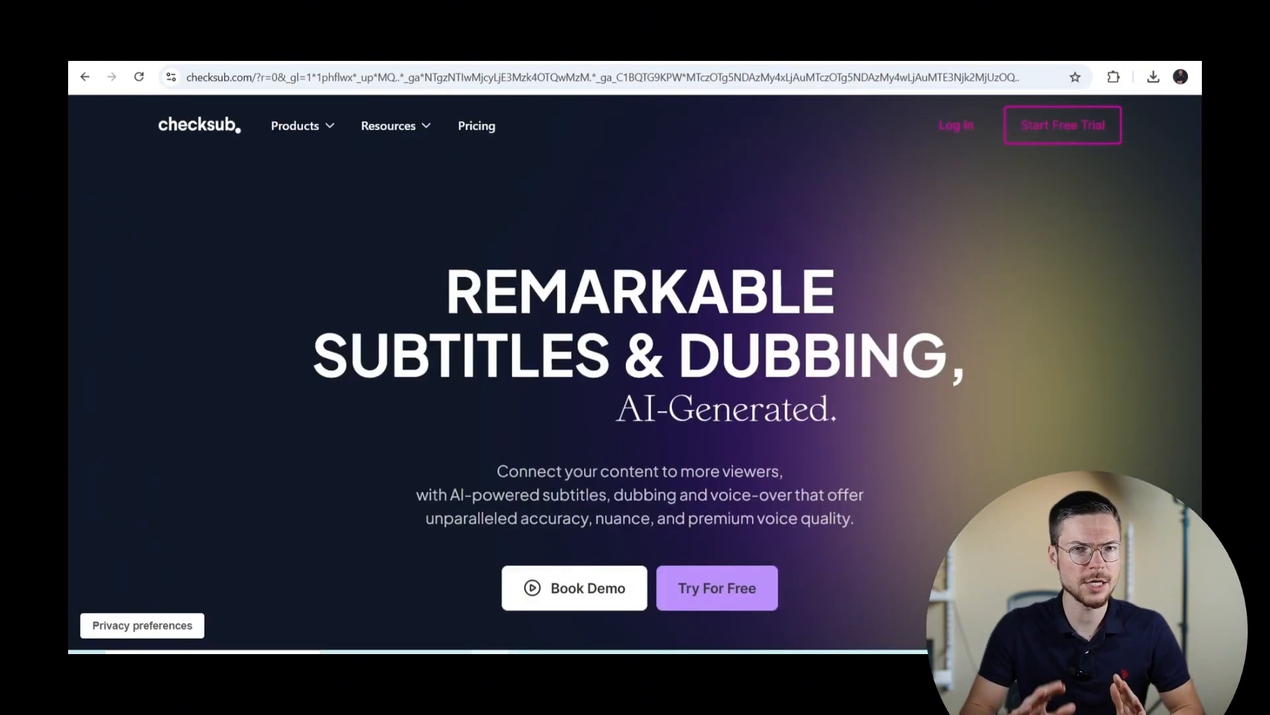
{"action": "left_click", "coordinate": [954, 133]}
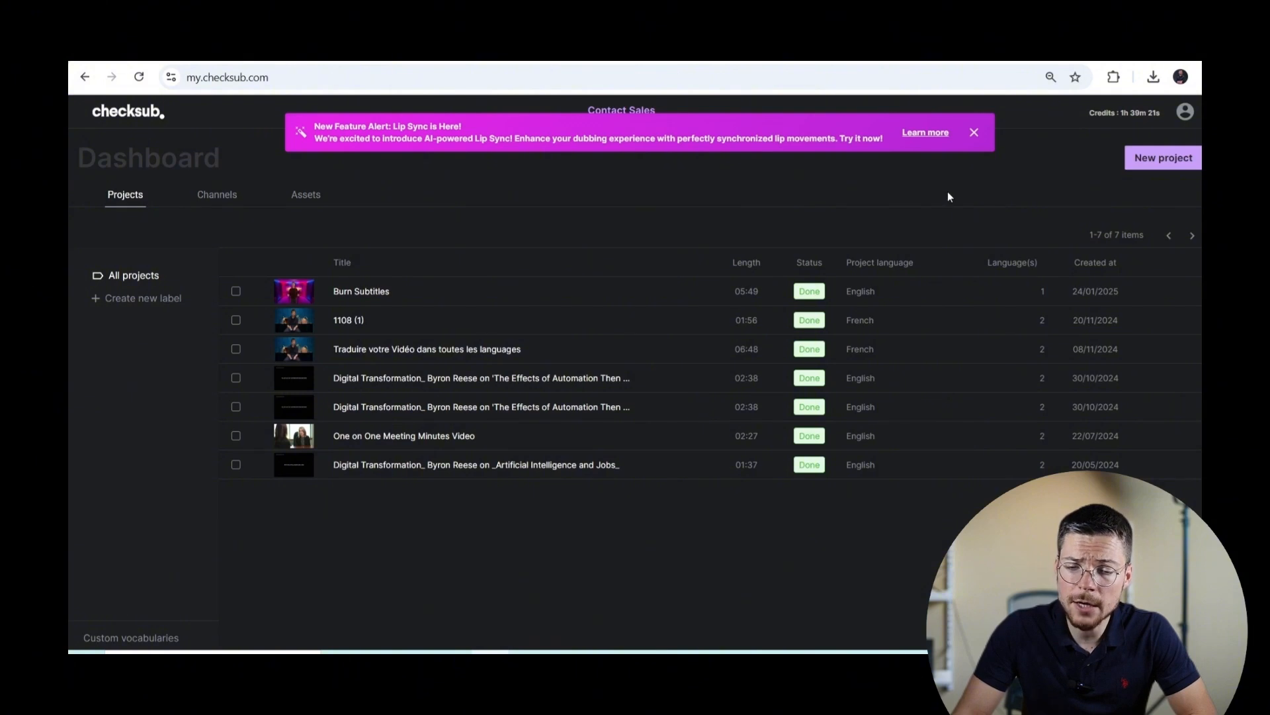
Step: Dismiss the banner and start a Generate subtitles project from Sample Sub.mp4, keeping English as original language
{"action": "left_click", "coordinate": [973, 133]}
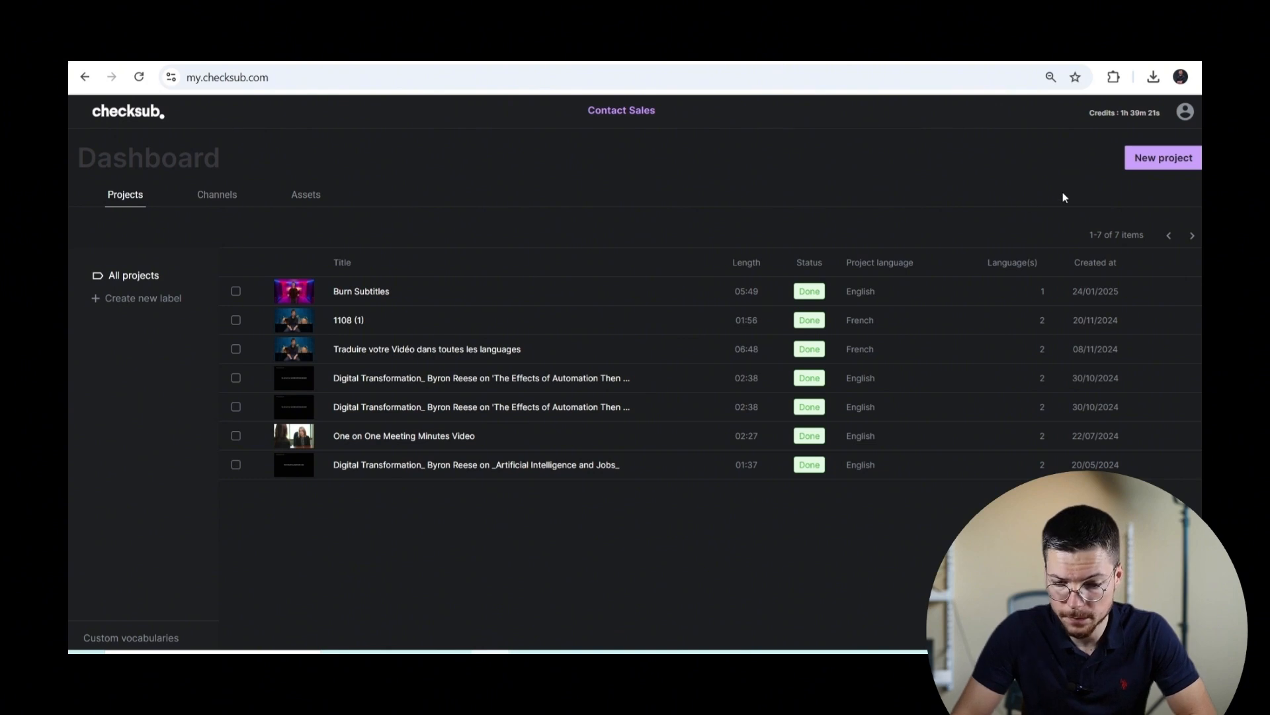
{"action": "left_click", "coordinate": [1145, 162]}
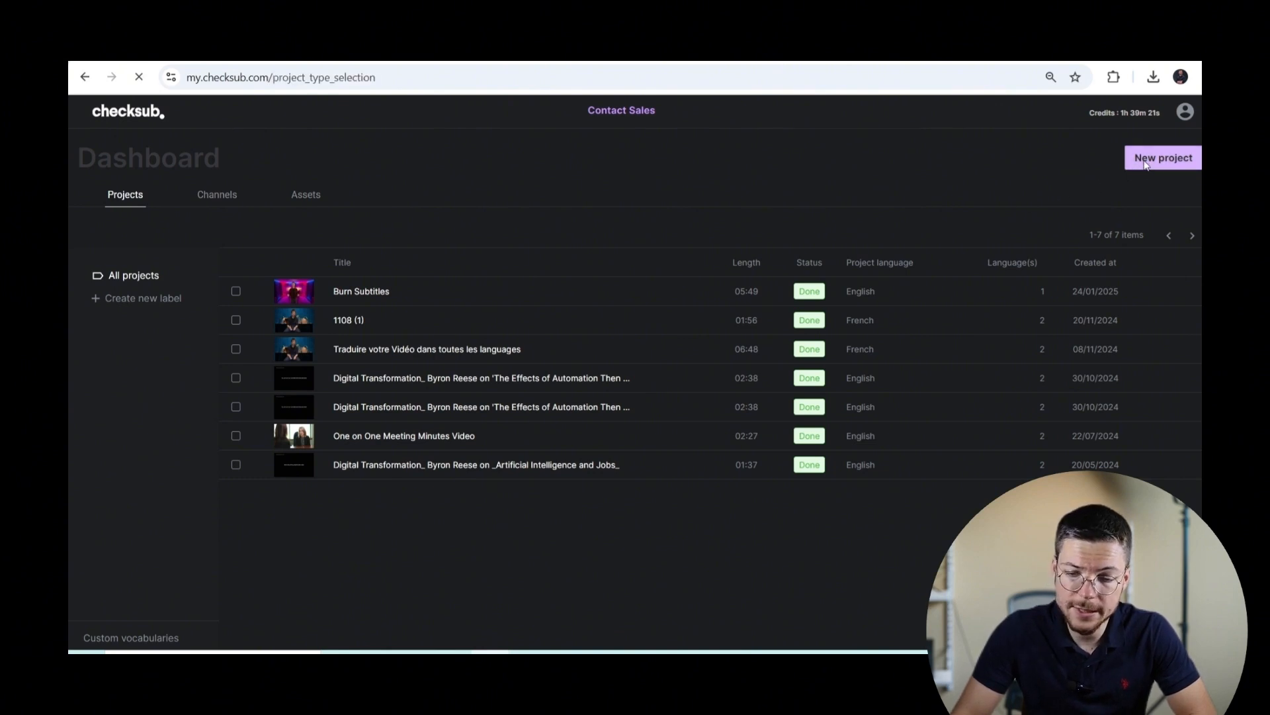
{"action": "left_click", "coordinate": [689, 255]}
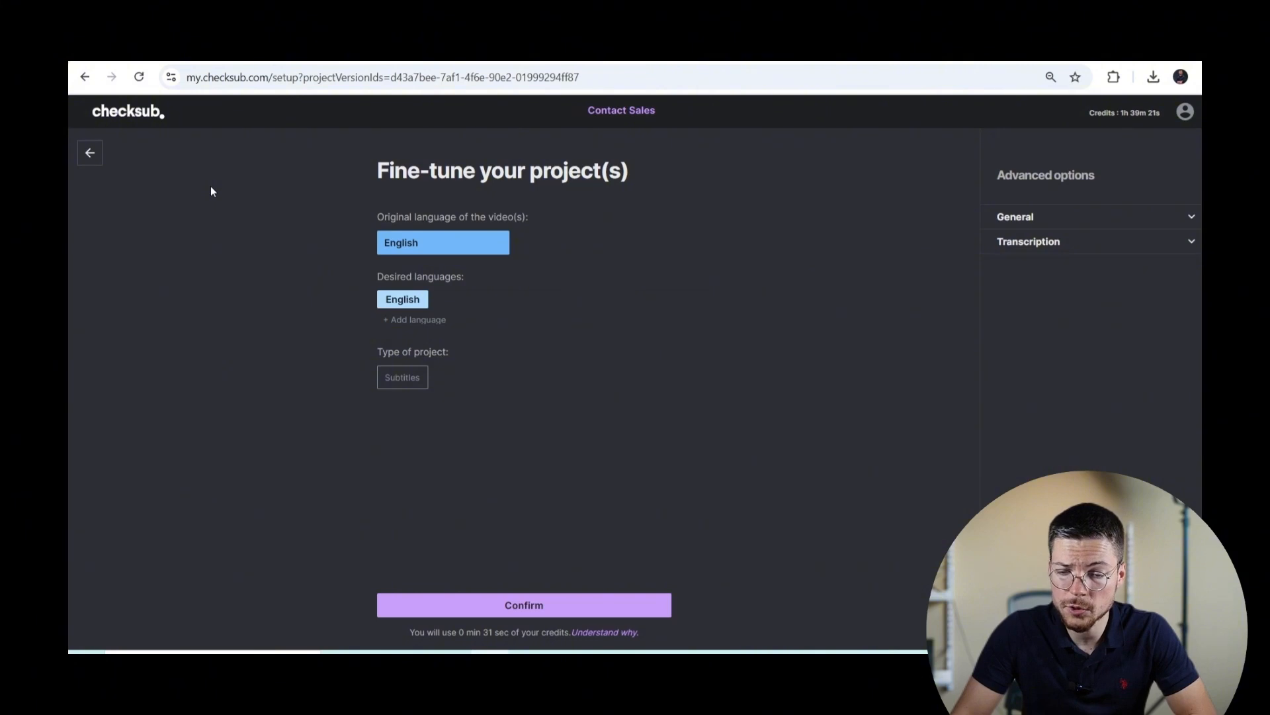
{"action": "left_click", "coordinate": [487, 251]}
{"action": "left_click", "coordinate": [561, 266]}
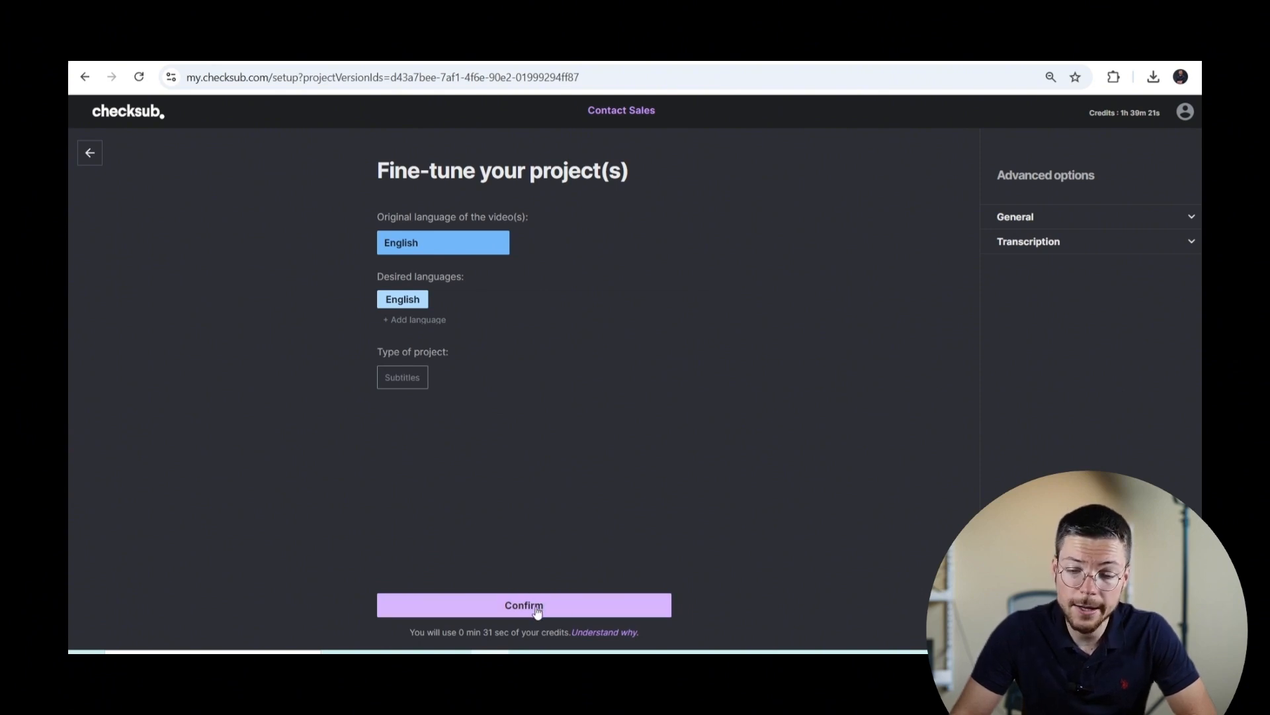
Step: Enable 'Import a script or SRT file as transcription' and continue to the script import step
{"action": "left_click", "coordinate": [1046, 250]}
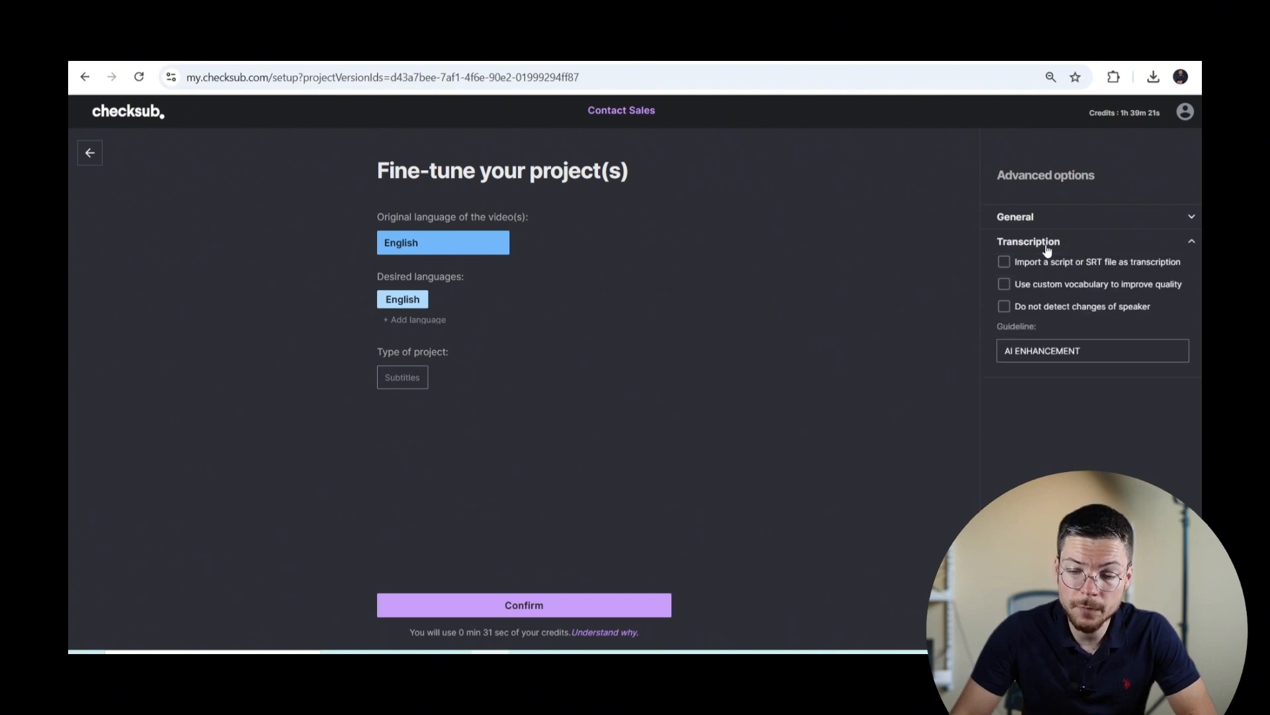
{"action": "left_click", "coordinate": [1004, 262]}
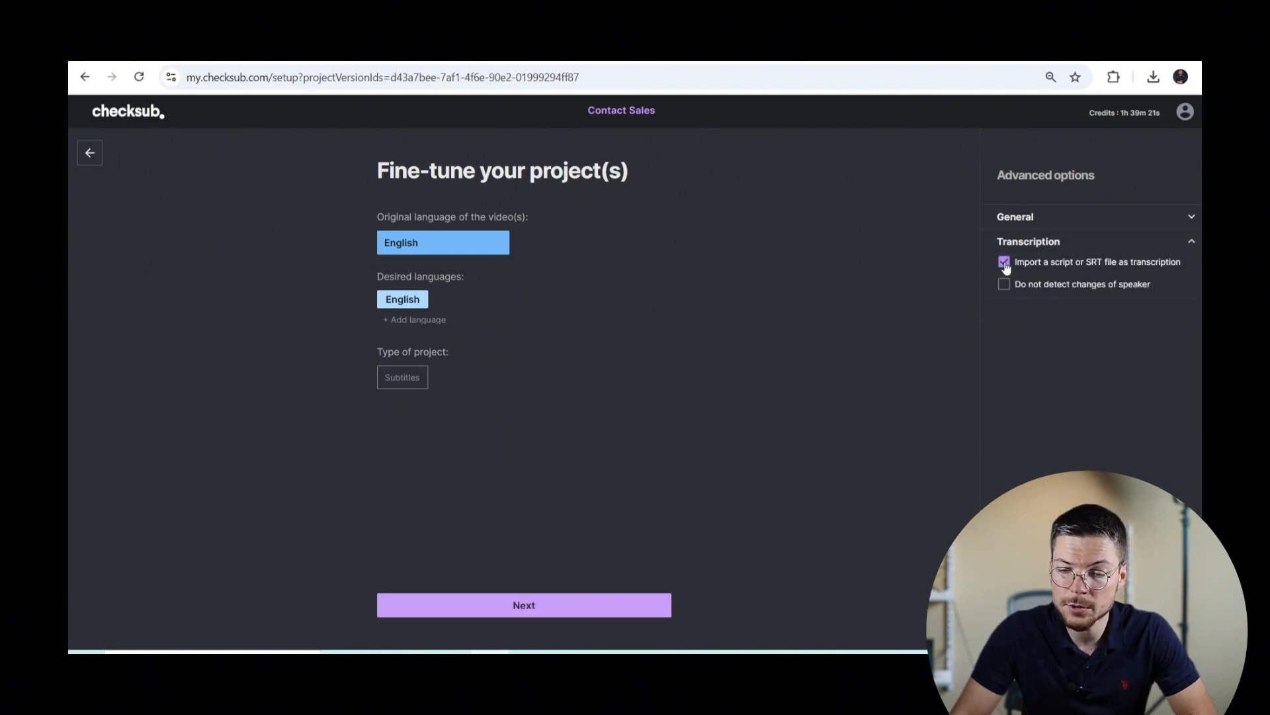
{"action": "left_click", "coordinate": [528, 607]}
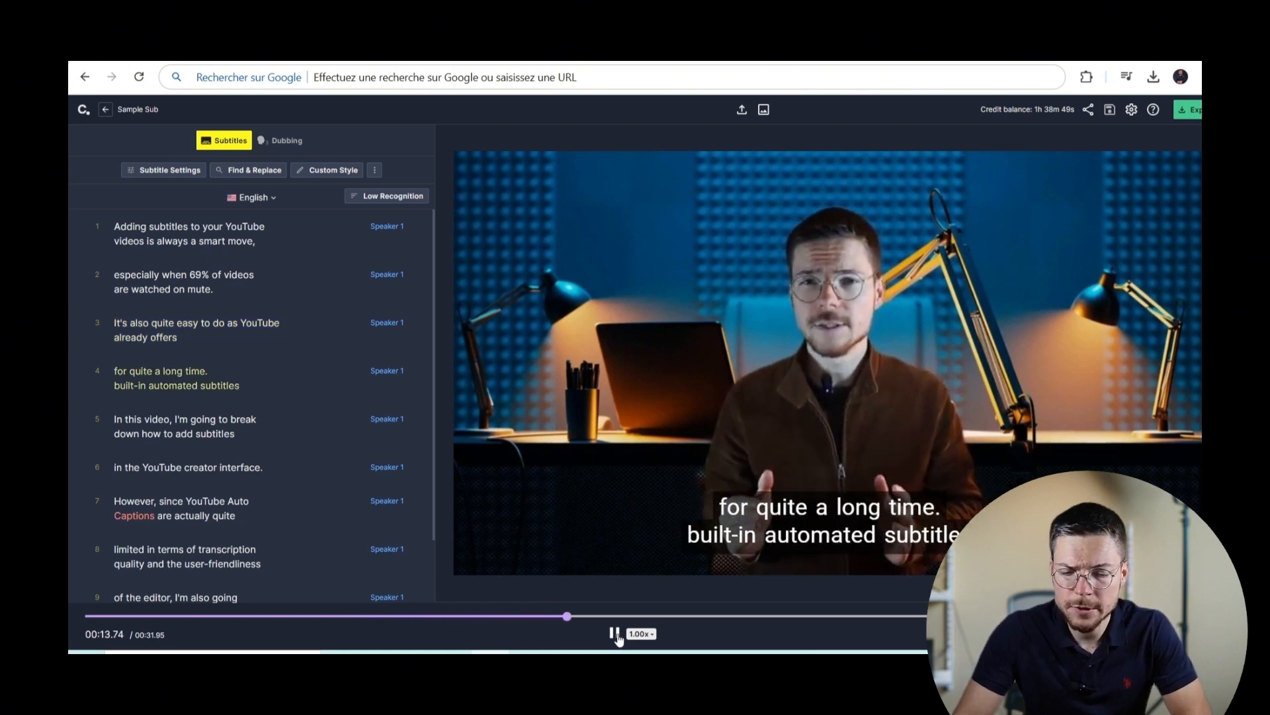
Step: Pause the video and delete the period after 'time' at the end of subtitle line 4
{"action": "left_click", "coordinate": [614, 634]}
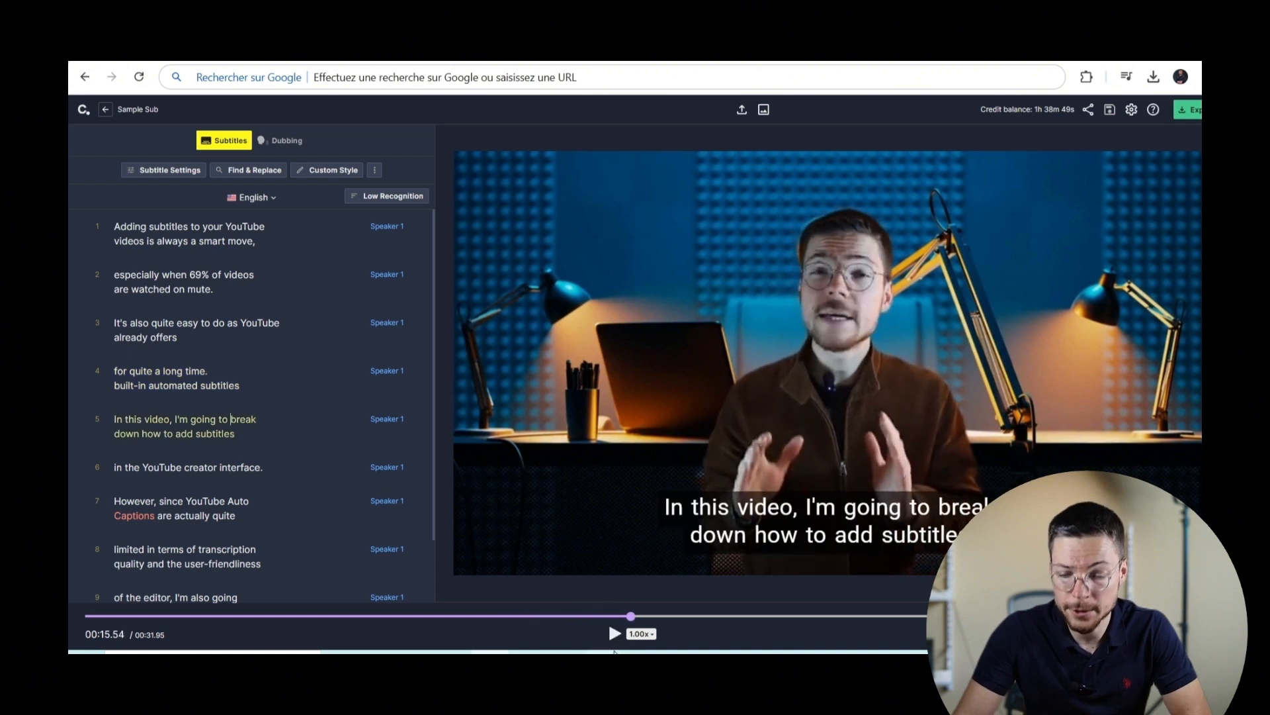
{"action": "left_click", "coordinate": [230, 419]}
{"action": "left_click", "coordinate": [240, 369]}
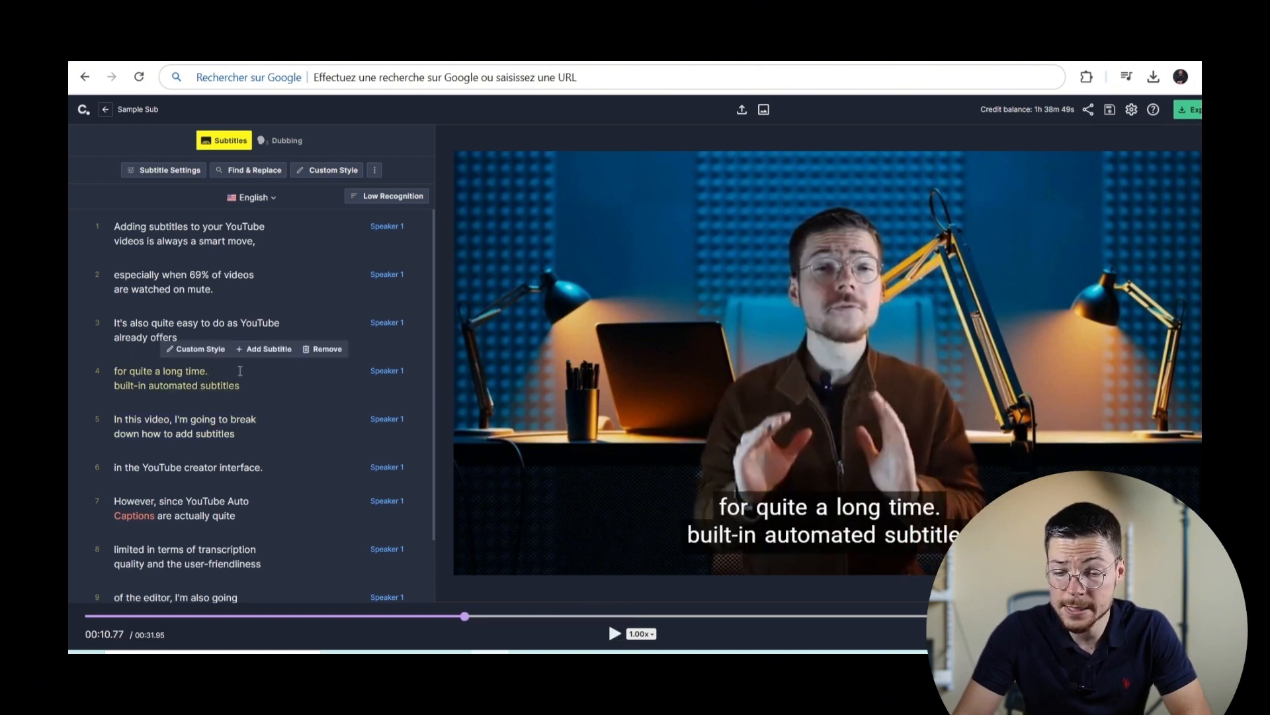
{"action": "key", "text": "BackSpace"}
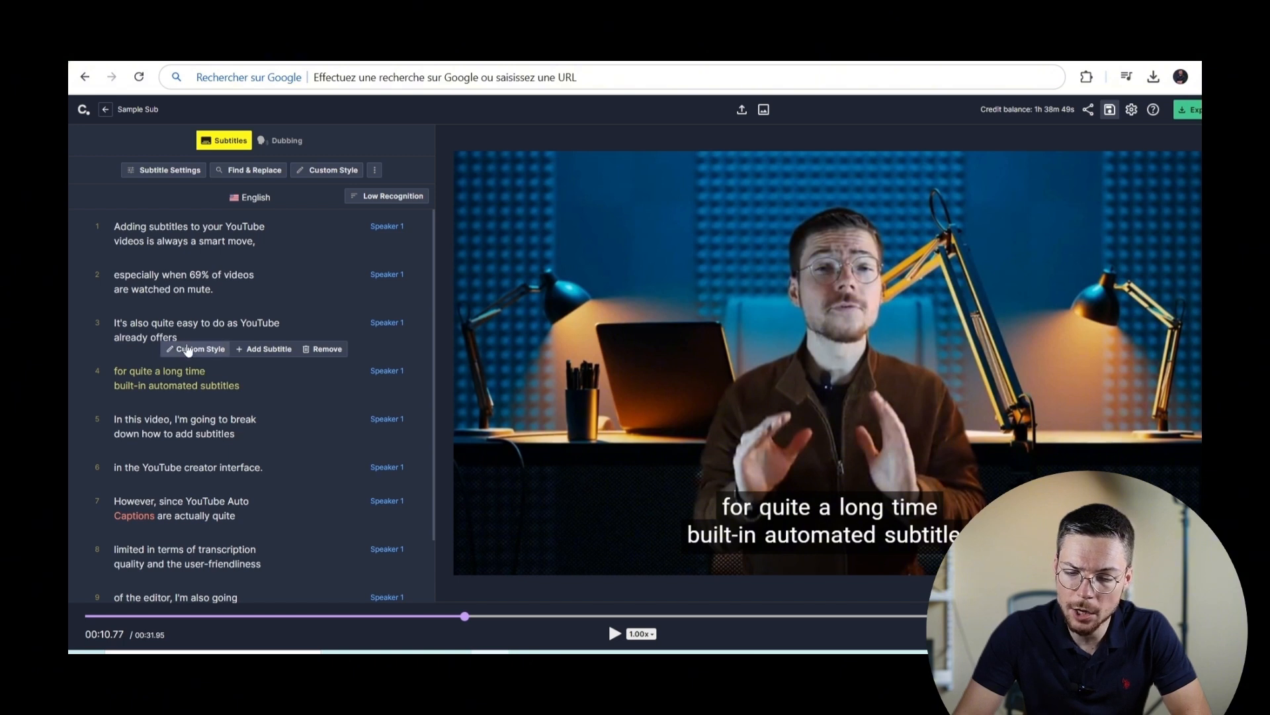
{"action": "left_click", "coordinate": [153, 323]}
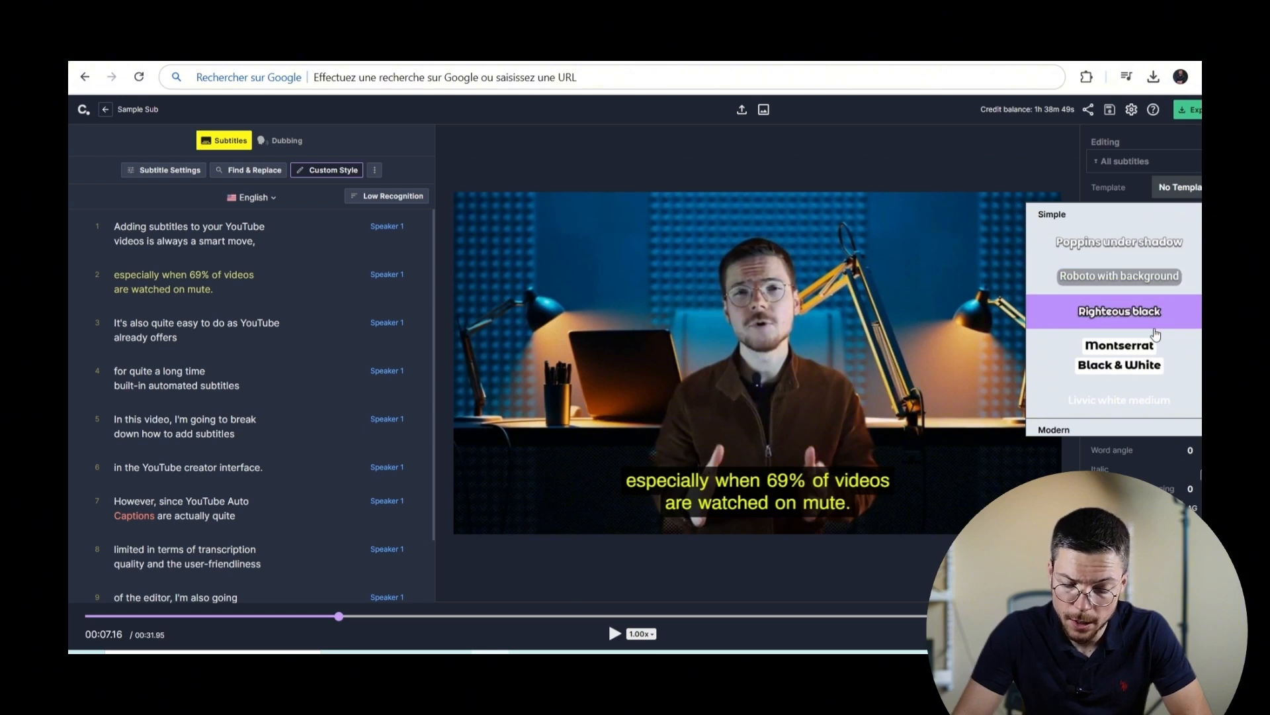
Step: Try the Montserrat Black & White template, then reset to no template and make the text yellow
{"action": "scroll", "coordinate": [1155, 327], "scroll_direction": "down", "scroll_amount": 1}
{"action": "scroll", "coordinate": [1155, 334], "scroll_direction": "down", "scroll_amount": 3}
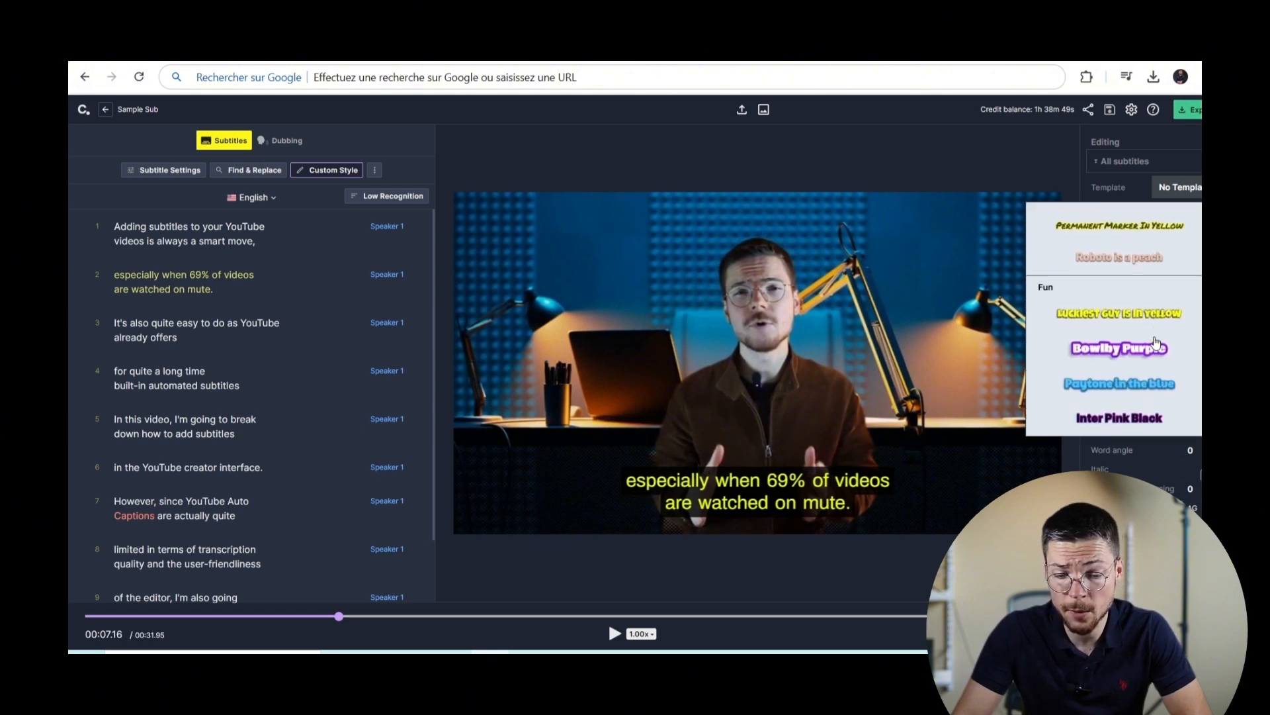
{"action": "scroll", "coordinate": [1156, 342], "scroll_direction": "up", "scroll_amount": 2}
{"action": "scroll", "coordinate": [1156, 343], "scroll_direction": "up", "scroll_amount": 3}
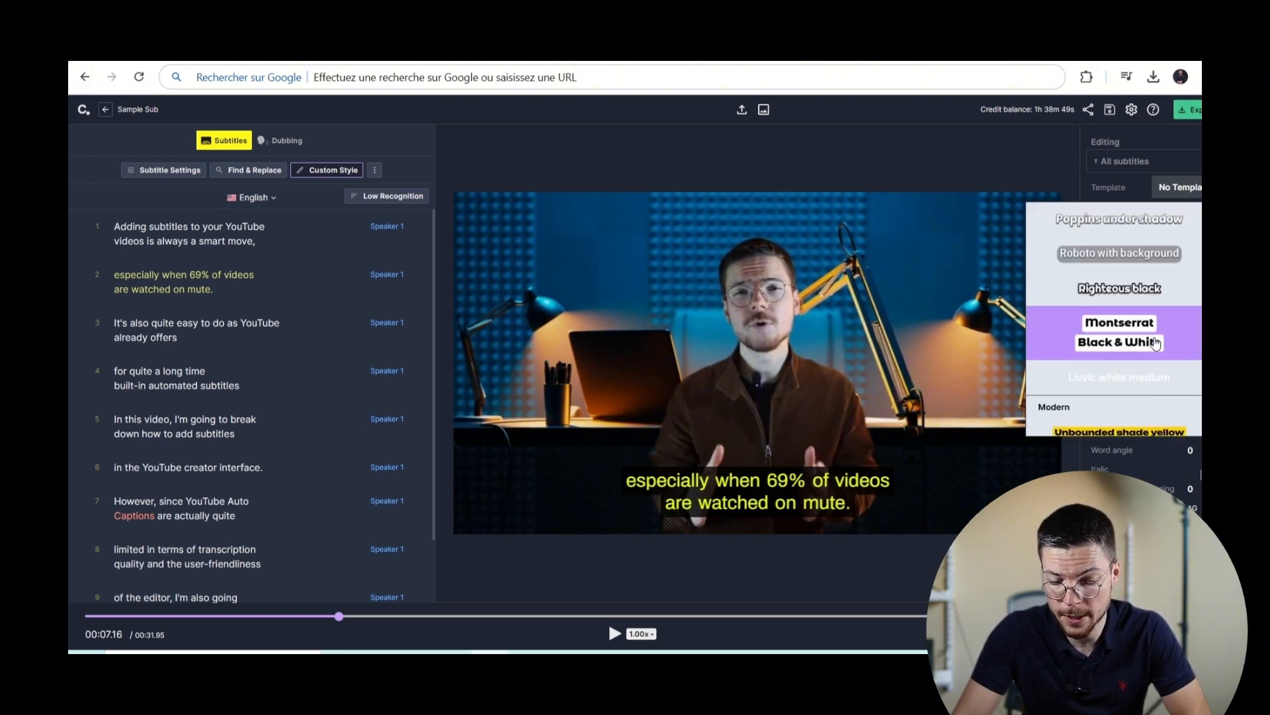
{"action": "left_click", "coordinate": [1155, 342]}
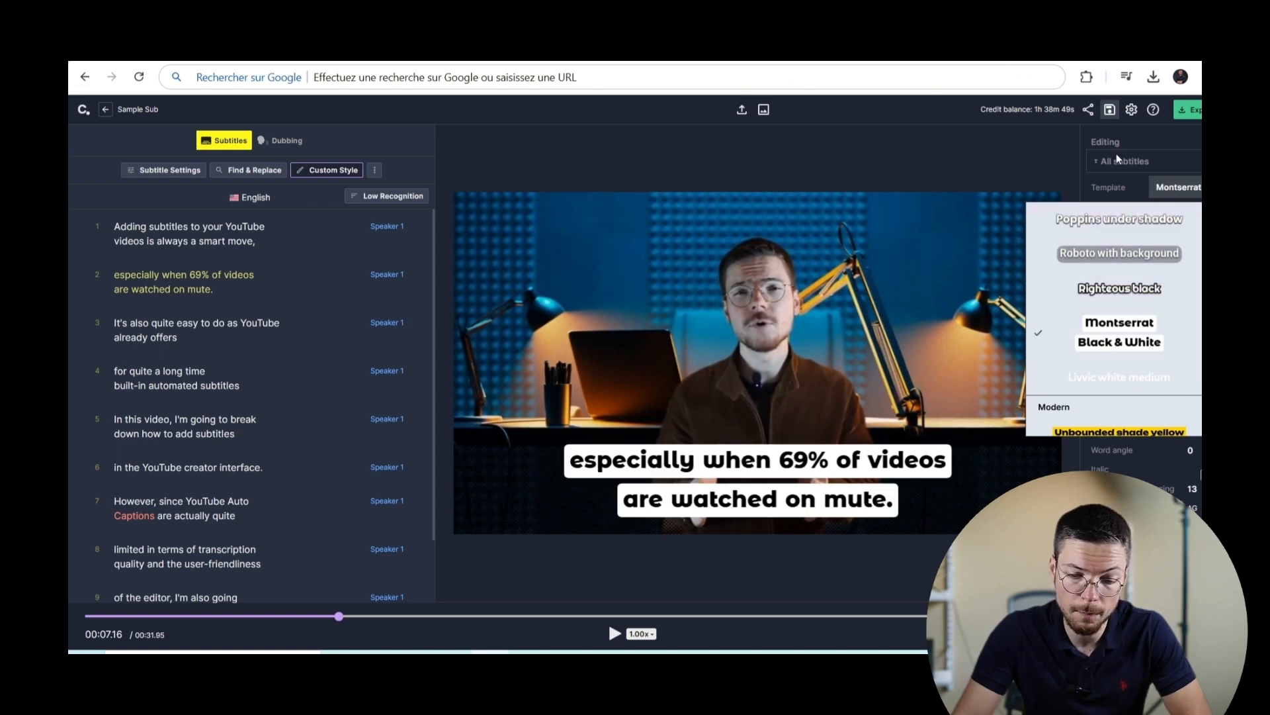
{"action": "left_click", "coordinate": [1121, 210]}
{"action": "left_click", "coordinate": [1176, 392]}
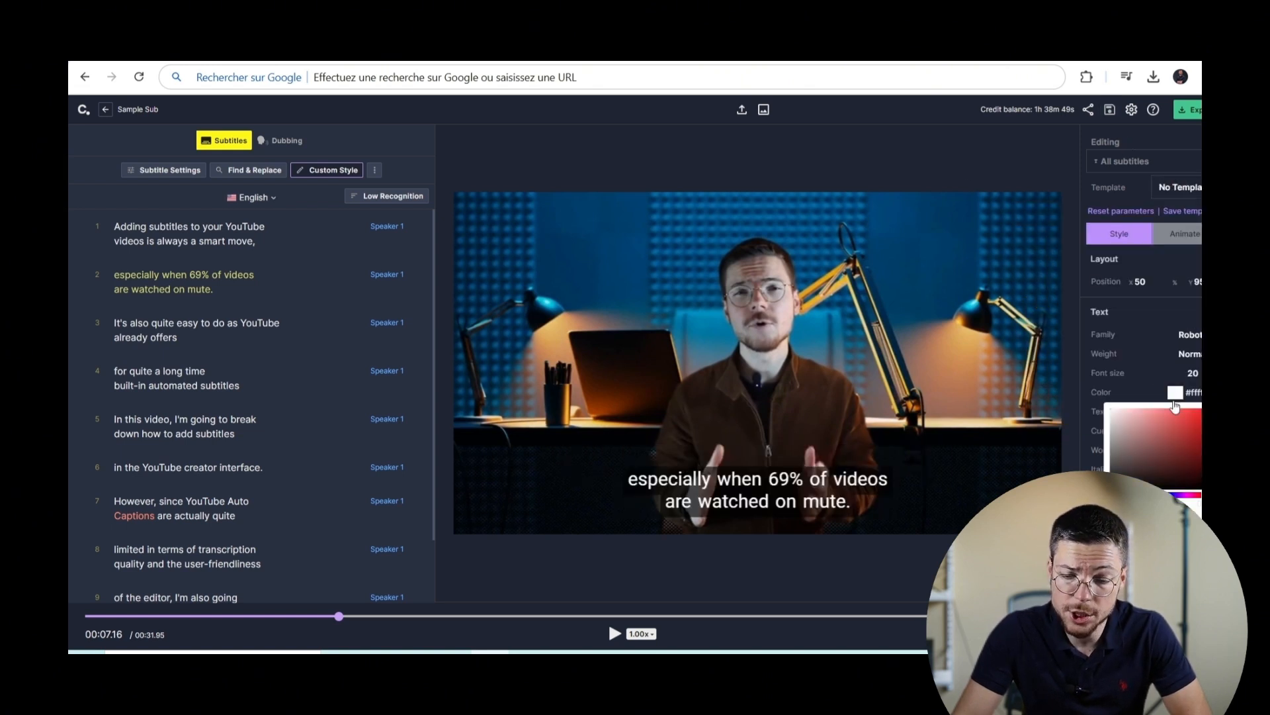
{"action": "left_click", "coordinate": [1199, 413]}
Step: Try a different font and an opaque cue background, then return to the Montserrat black-and-white look
{"action": "left_click", "coordinate": [1166, 305]}
{"action": "left_click", "coordinate": [1191, 335]}
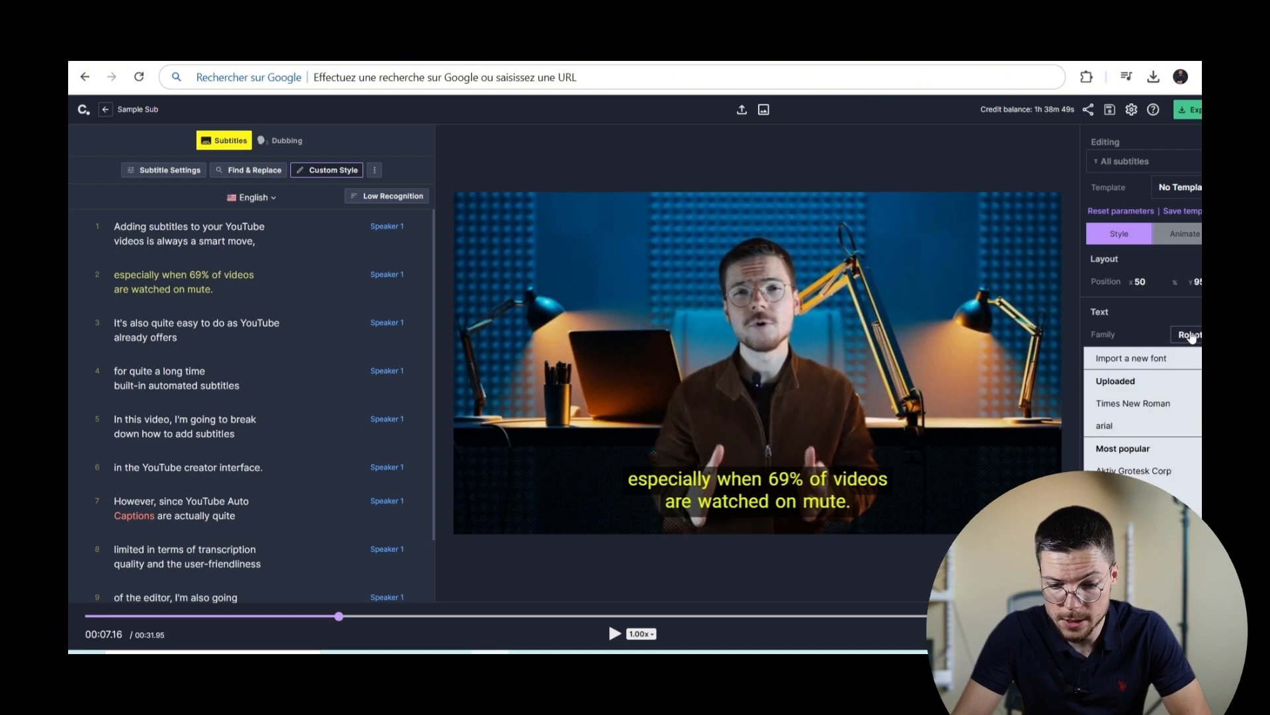
{"action": "scroll", "coordinate": [1172, 477], "scroll_direction": "down", "scroll_amount": 1}
{"action": "left_click", "coordinate": [1171, 479]}
{"action": "scroll", "coordinate": [1168, 467], "scroll_direction": "down", "scroll_amount": 2}
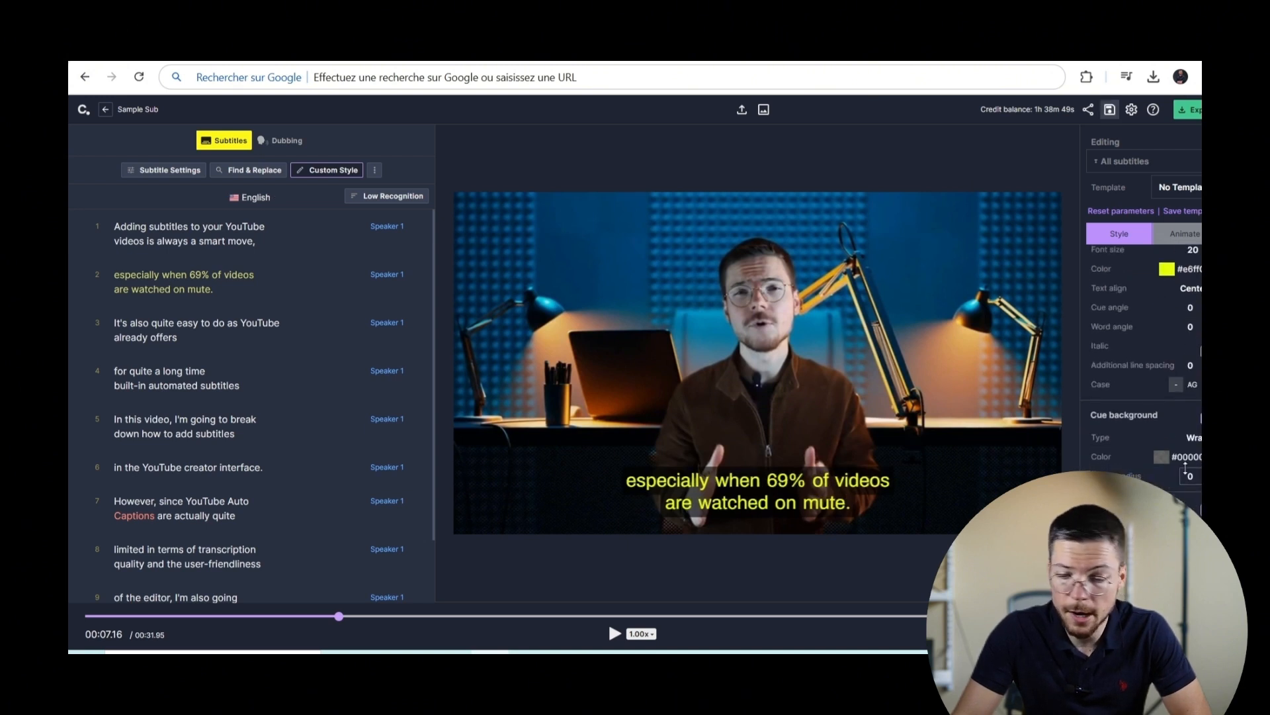
{"action": "left_click", "coordinate": [1165, 458]}
{"action": "left_click", "coordinate": [1191, 561]}
{"action": "left_click", "coordinate": [1168, 413]}
Step: Add a Karaoke word-highlight animation and set its highlight colour to yellow
{"action": "scroll", "coordinate": [1174, 446], "scroll_direction": "up", "scroll_amount": 2}
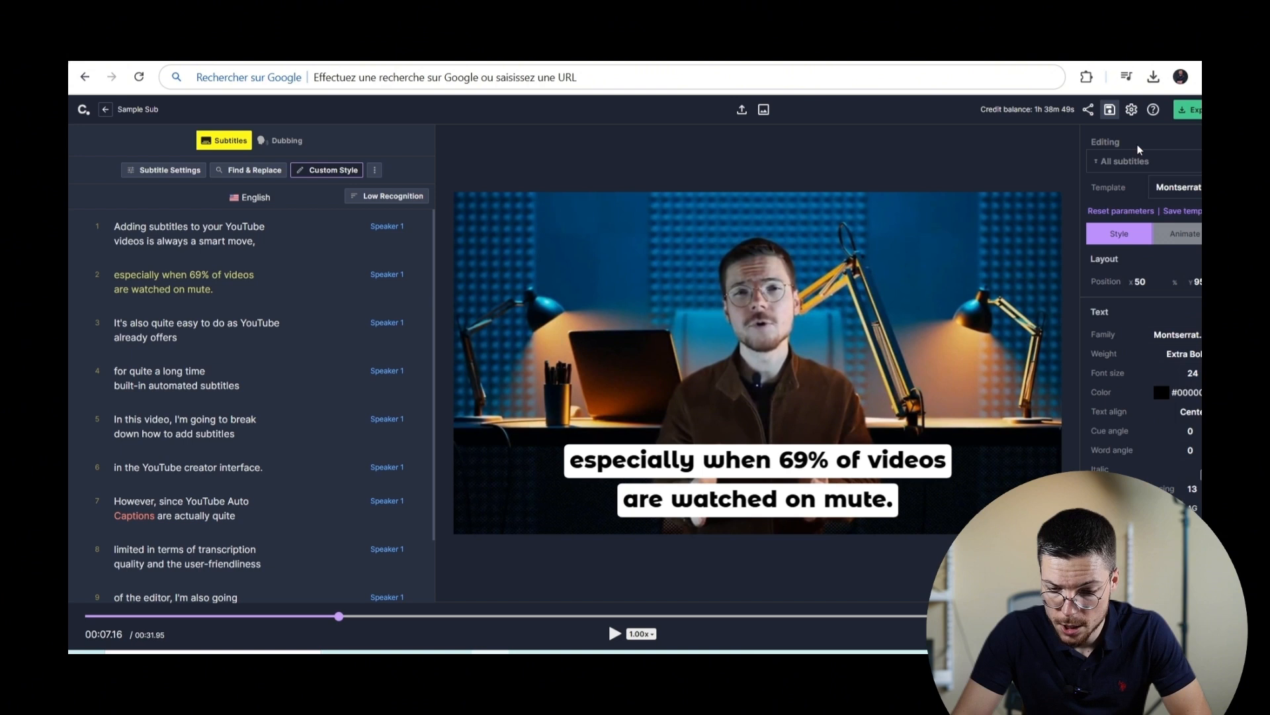
{"action": "left_click", "coordinate": [1139, 159]}
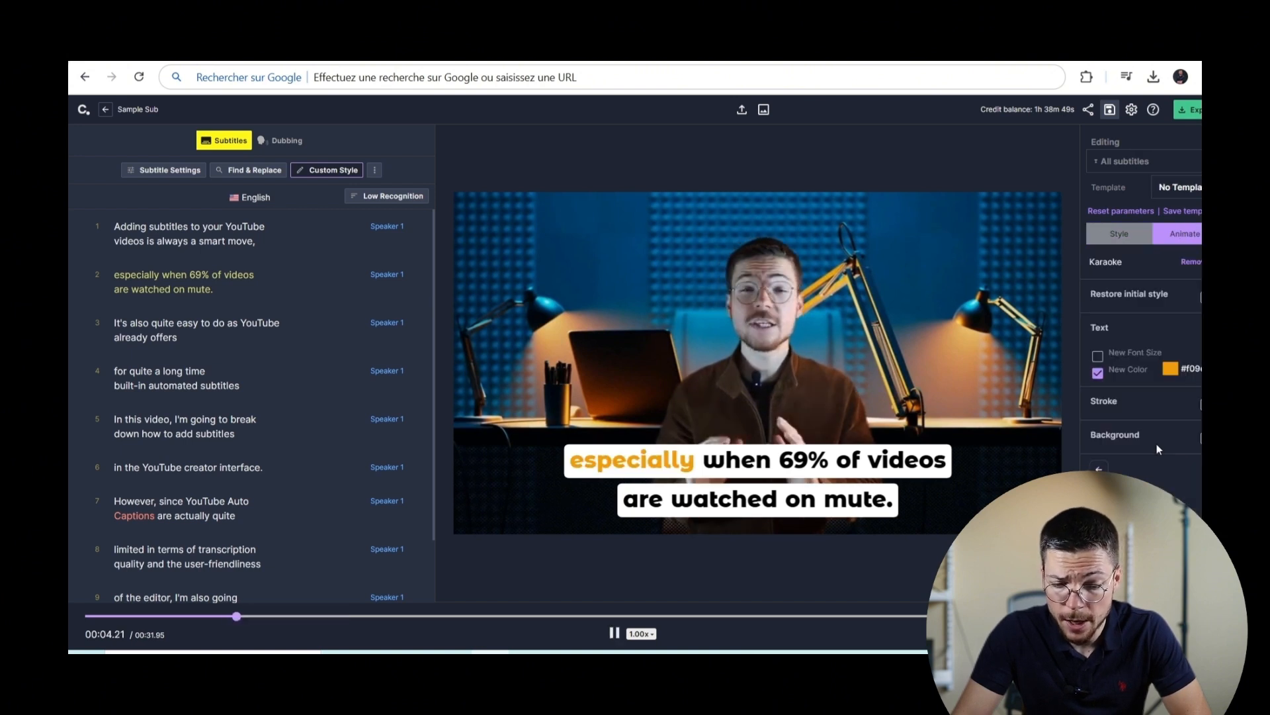
{"action": "key", "text": "space"}
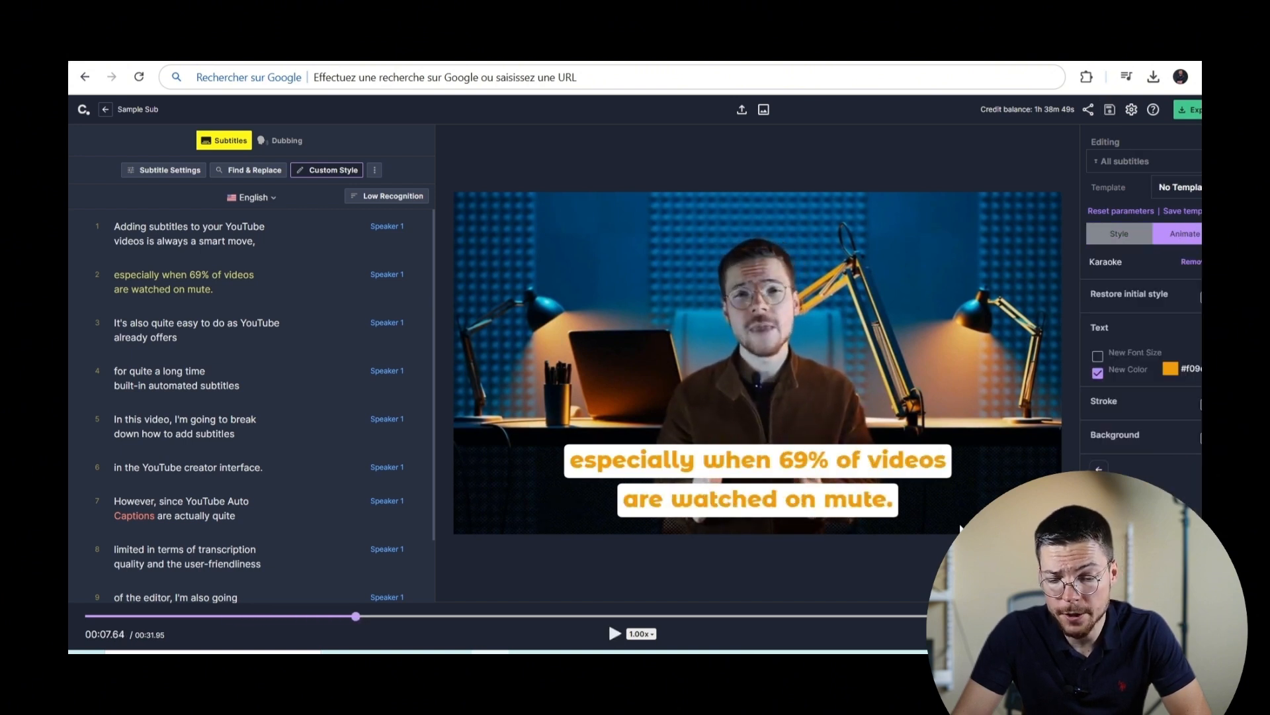
{"action": "left_click", "coordinate": [1170, 370]}
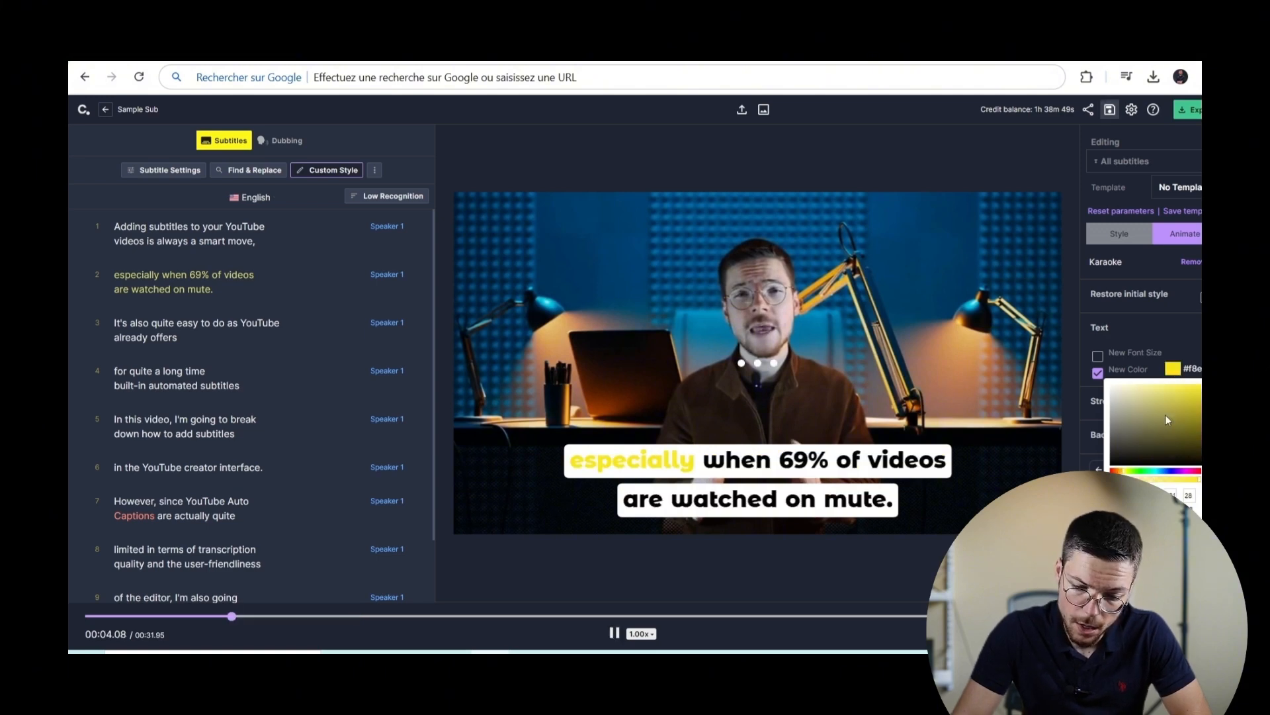
{"action": "left_click", "coordinate": [1162, 325]}
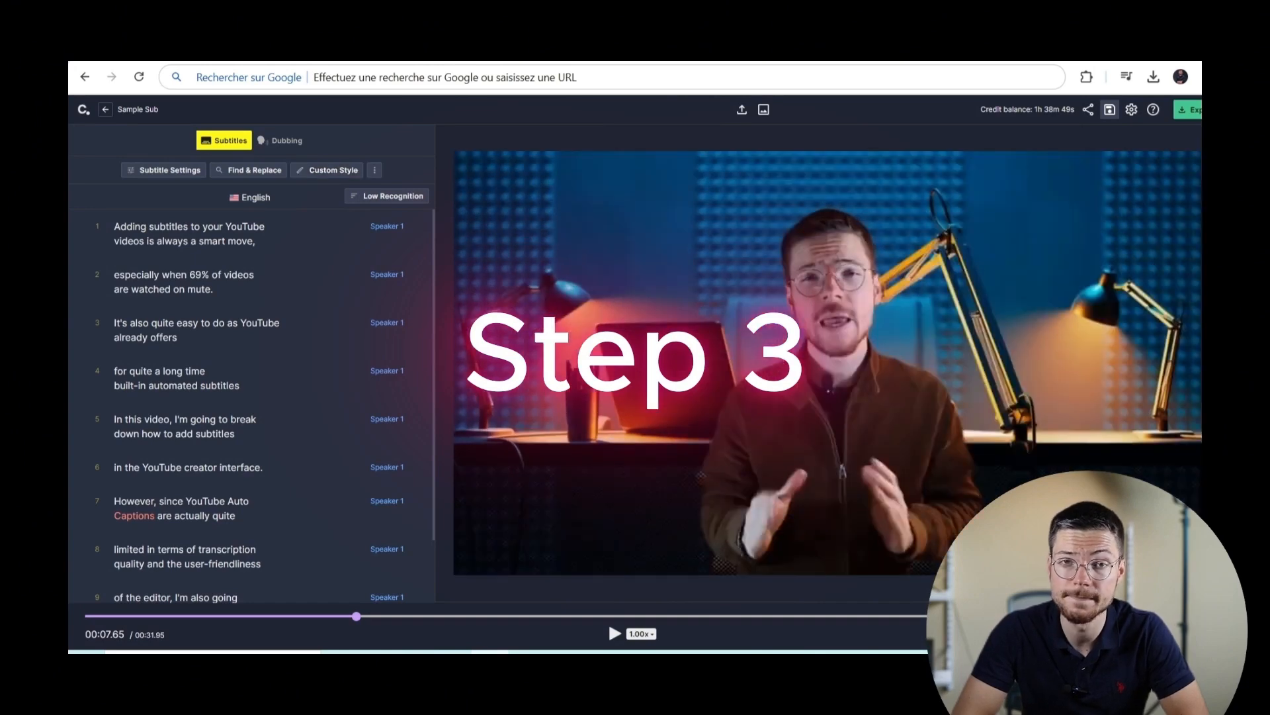
Step: Export the Checksub subtitles alone as an srt file, switching the export type from Video to Subtitles
{"action": "left_click", "coordinate": [1197, 111]}
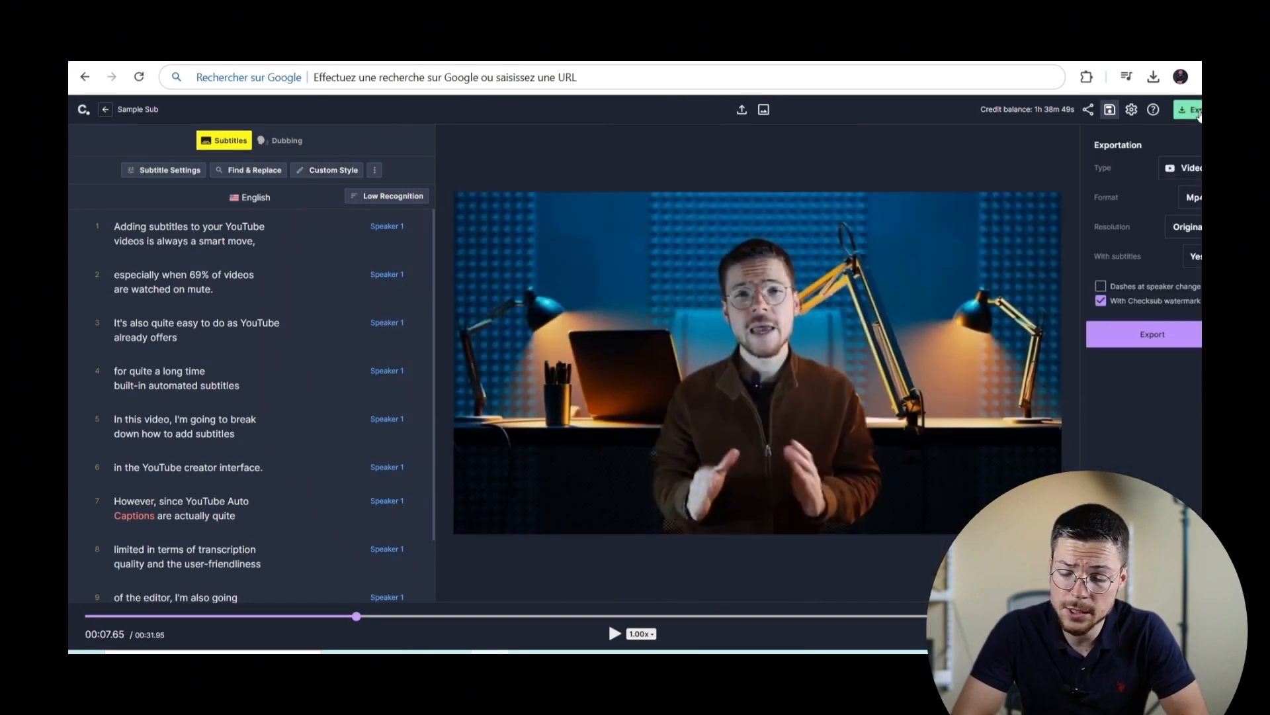
{"action": "left_click", "coordinate": [1184, 167]}
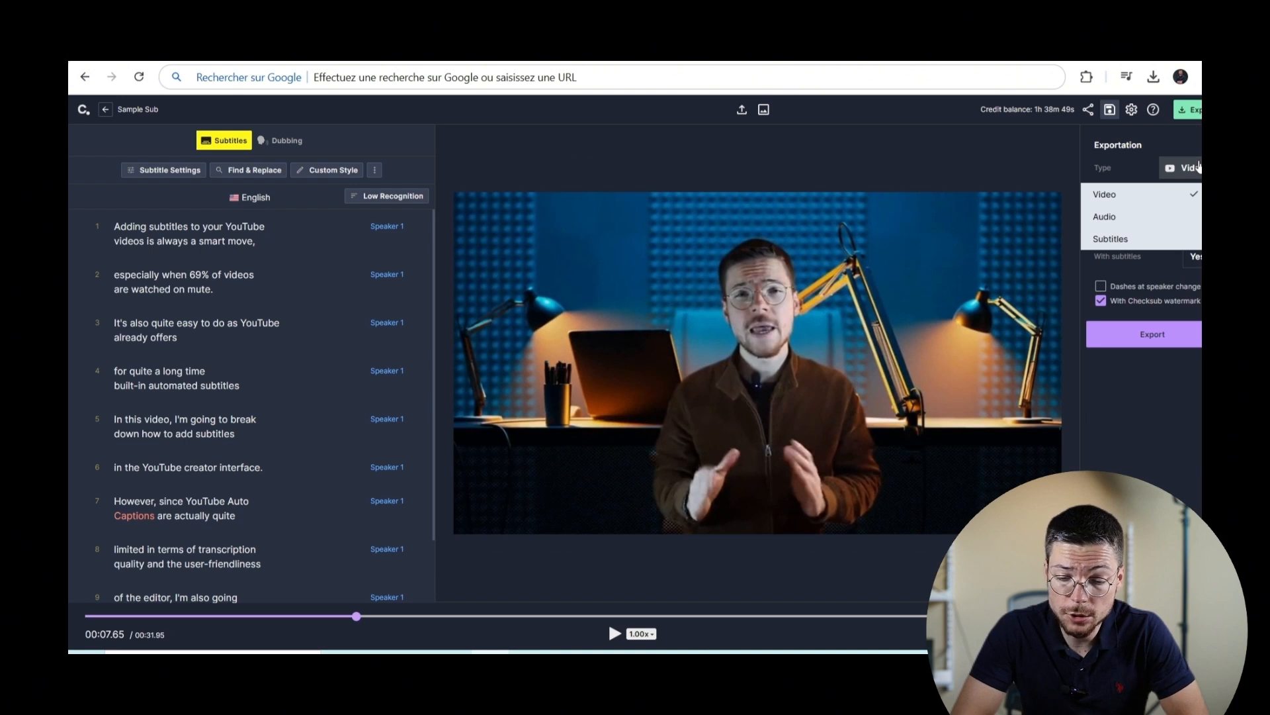
{"action": "left_click", "coordinate": [1185, 194]}
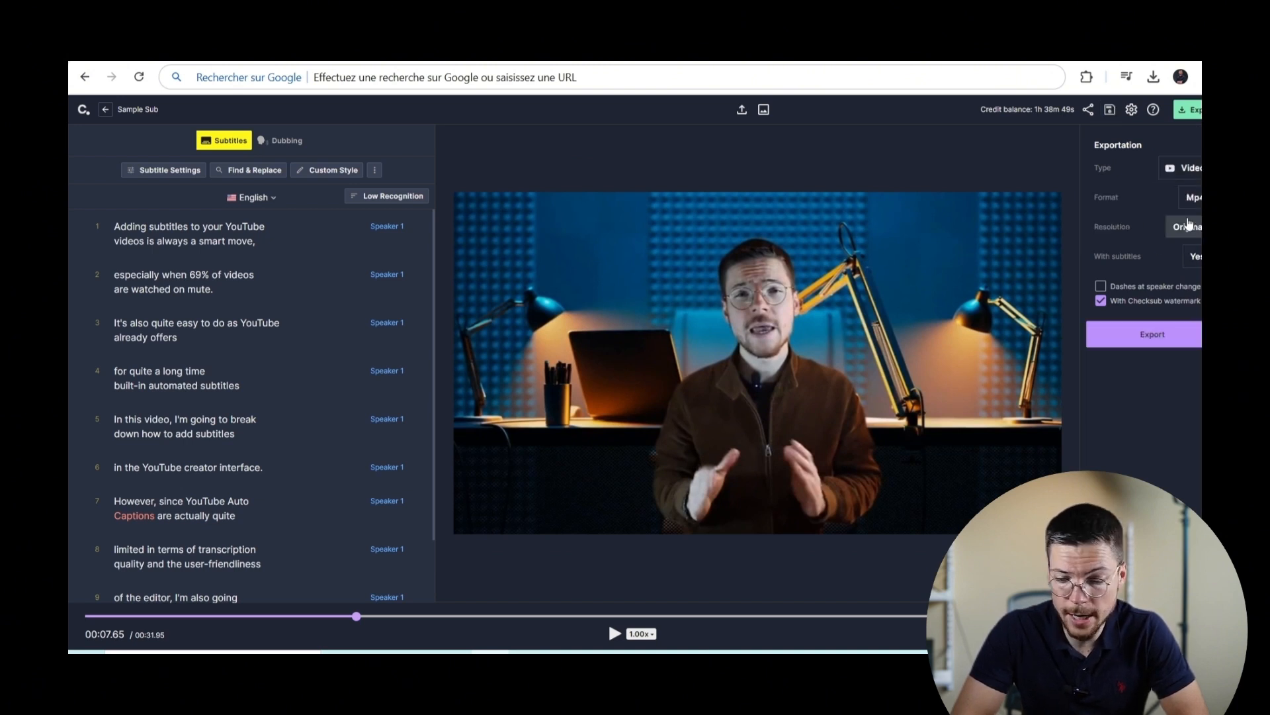
{"action": "left_click", "coordinate": [1188, 174]}
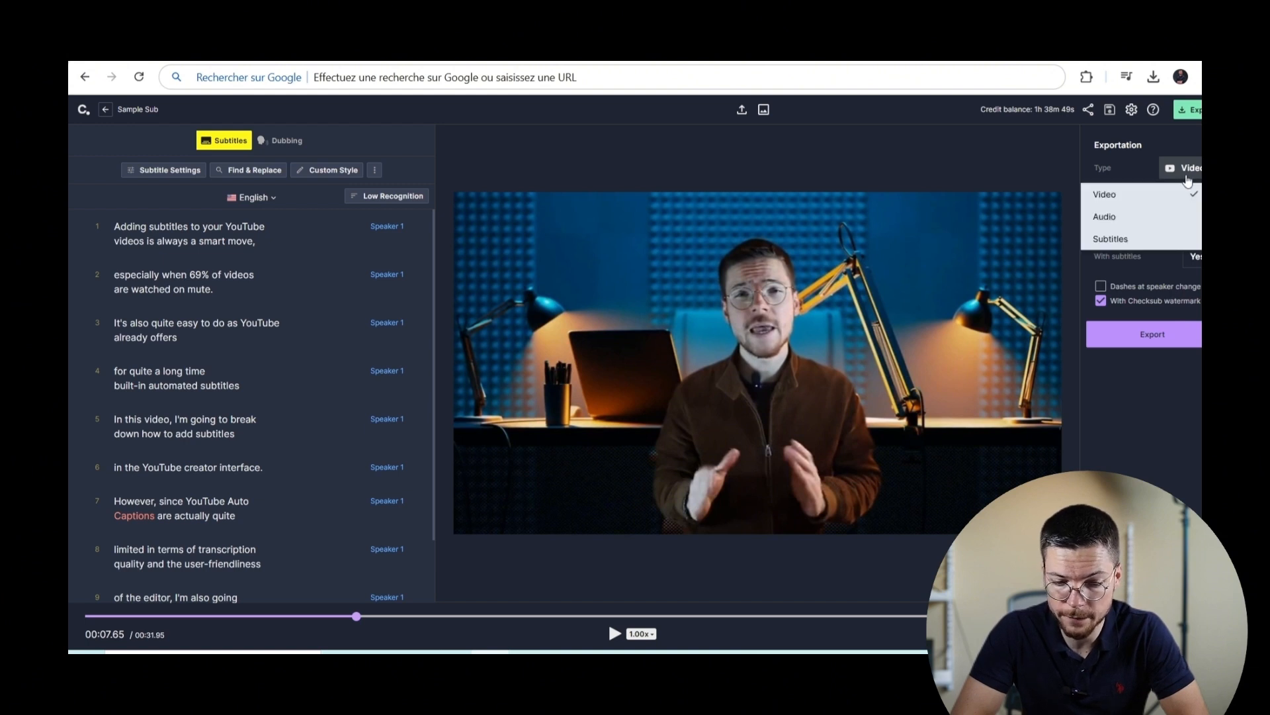
{"action": "left_click", "coordinate": [1181, 241]}
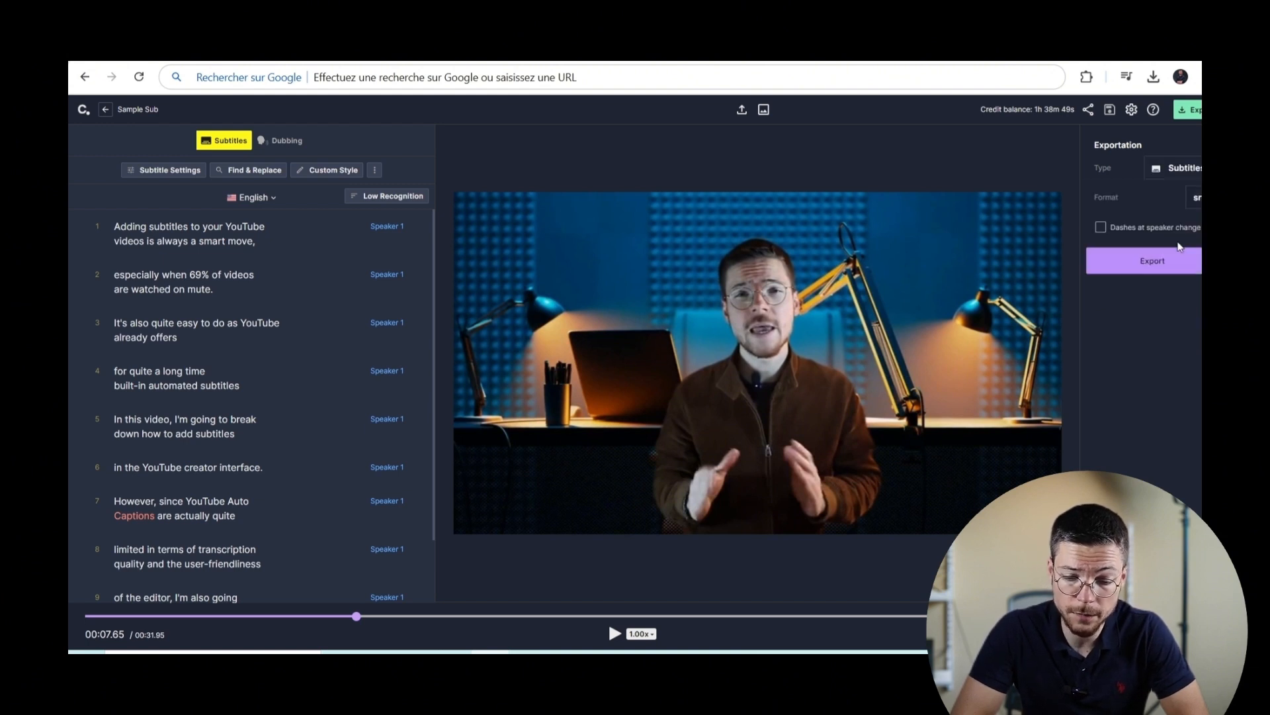
{"action": "left_click", "coordinate": [1195, 209]}
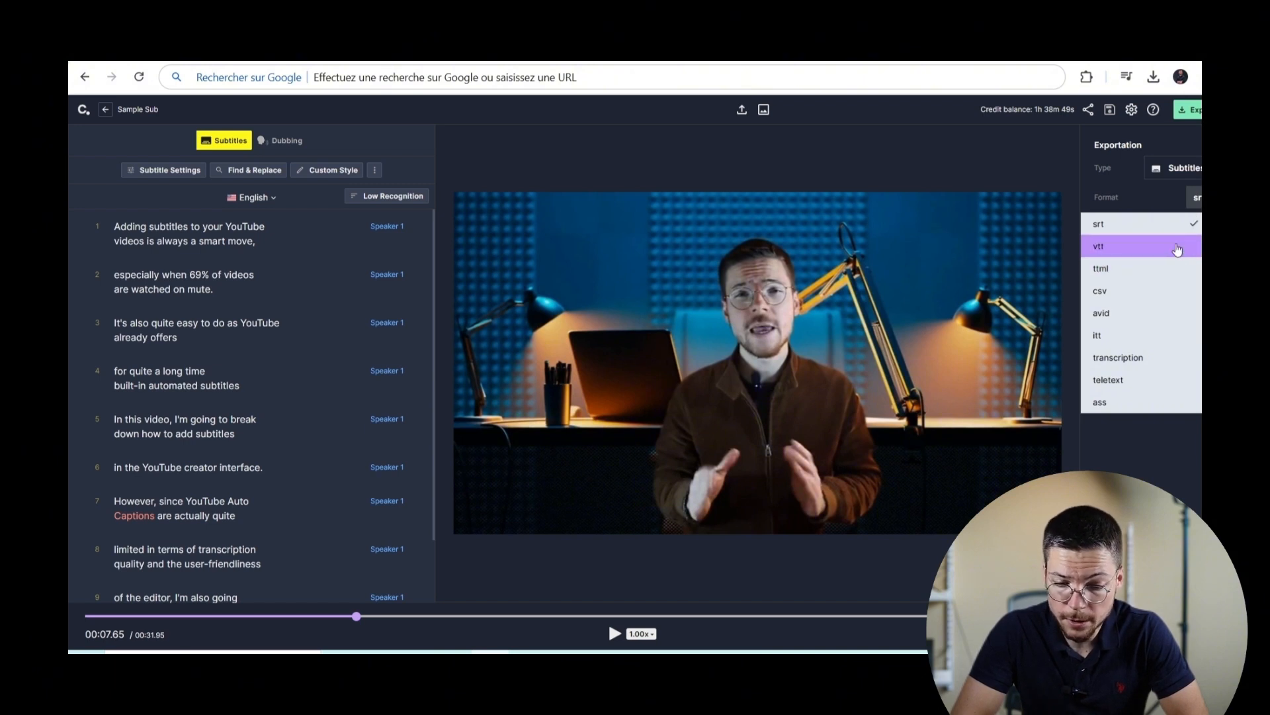
{"action": "left_click", "coordinate": [1179, 227]}
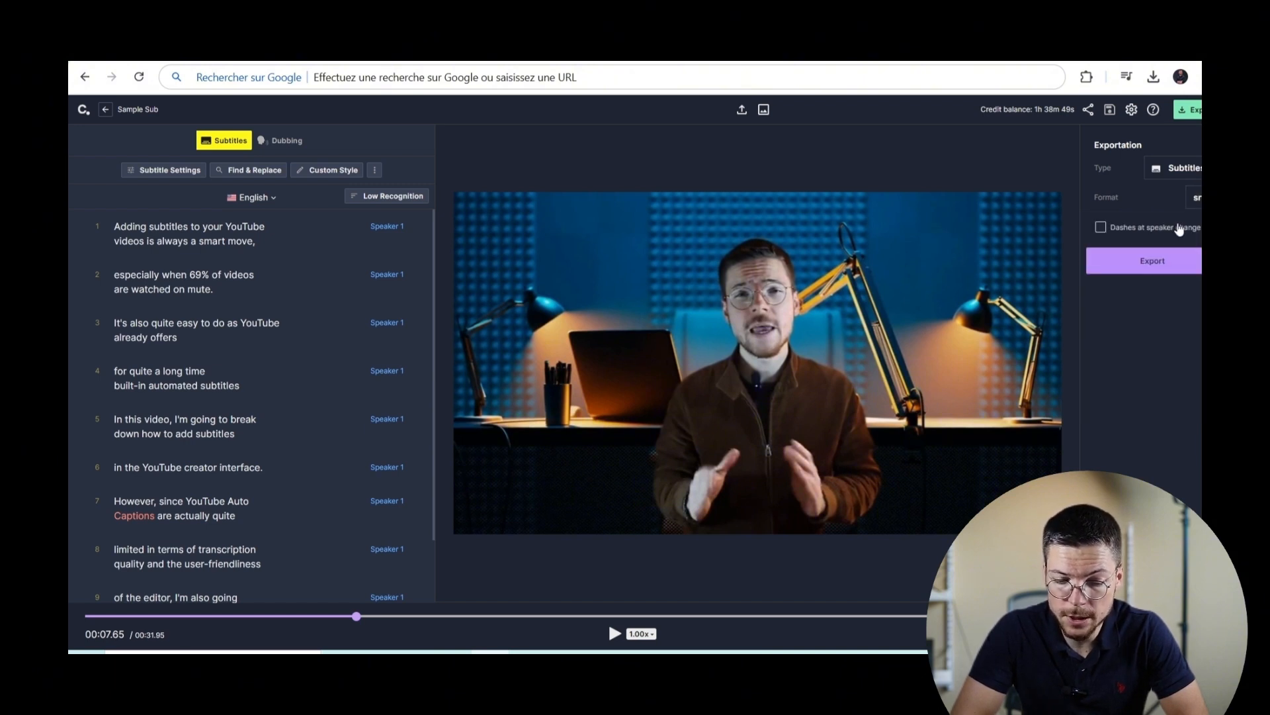
{"action": "left_click", "coordinate": [1182, 263]}
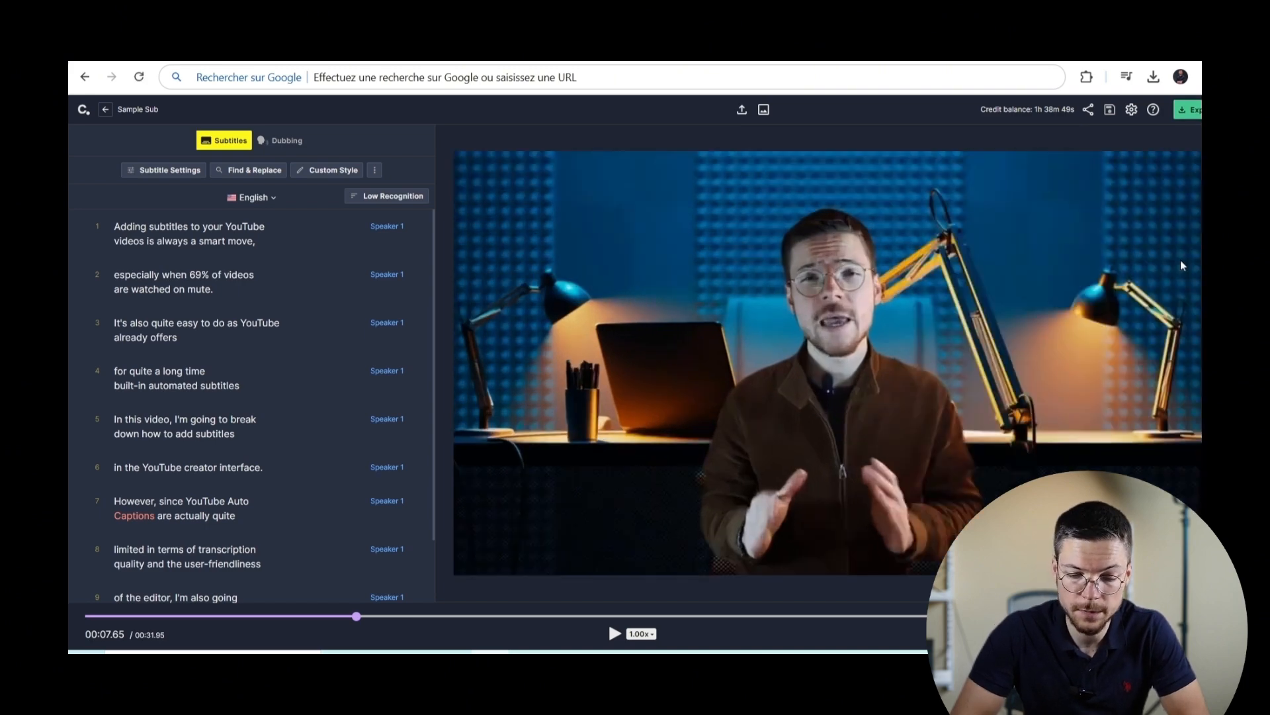